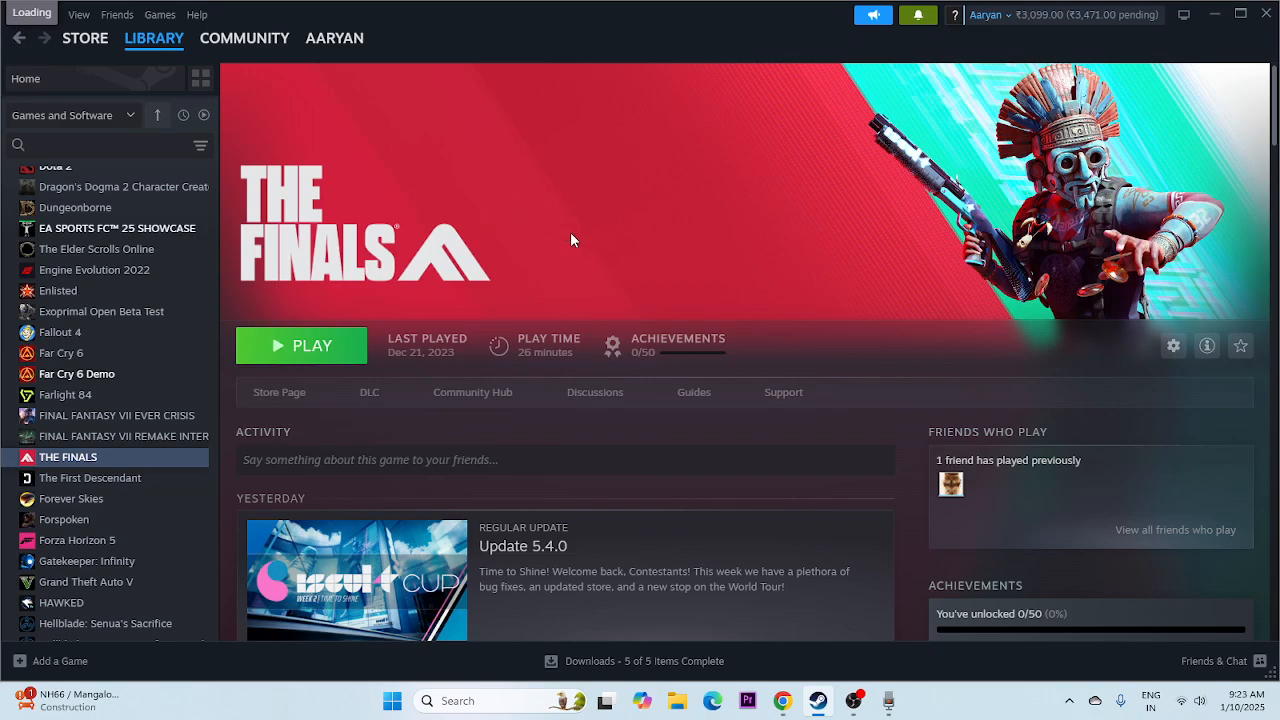
Launch THE FINALS from the Steam library and open Task Manager in a maximized window.
left_click(341, 352)
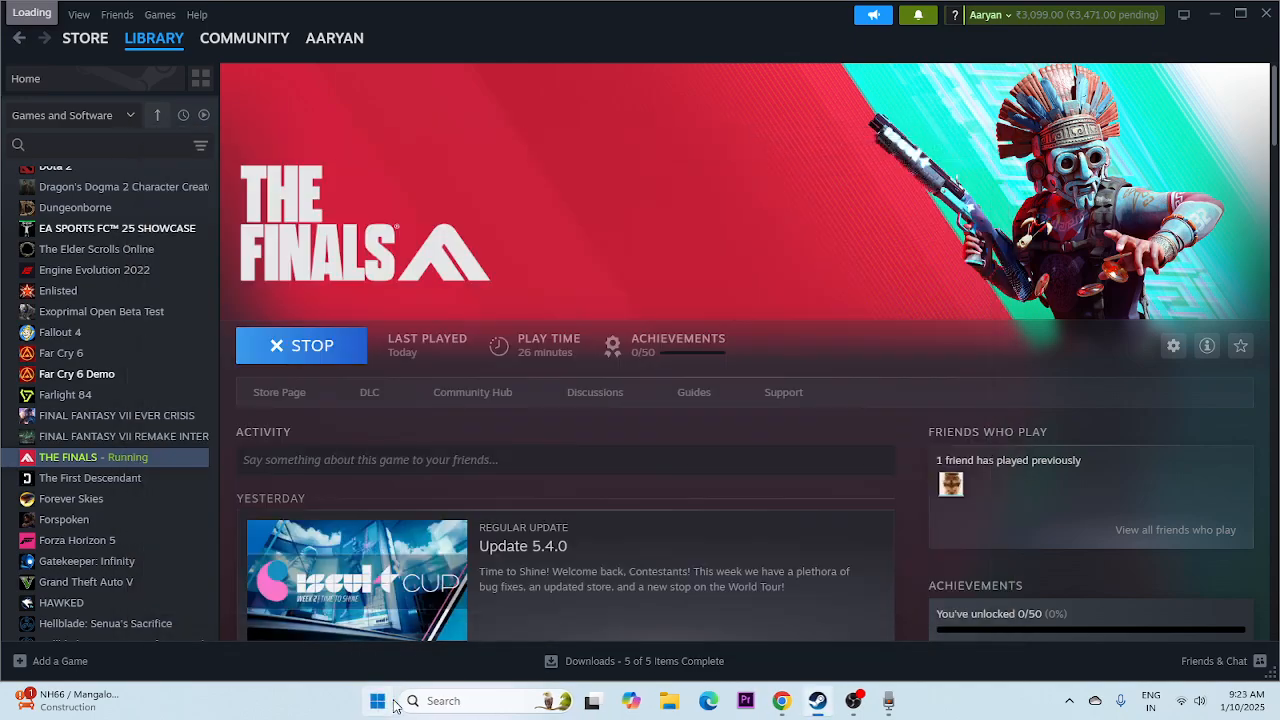
right_click(393, 704)
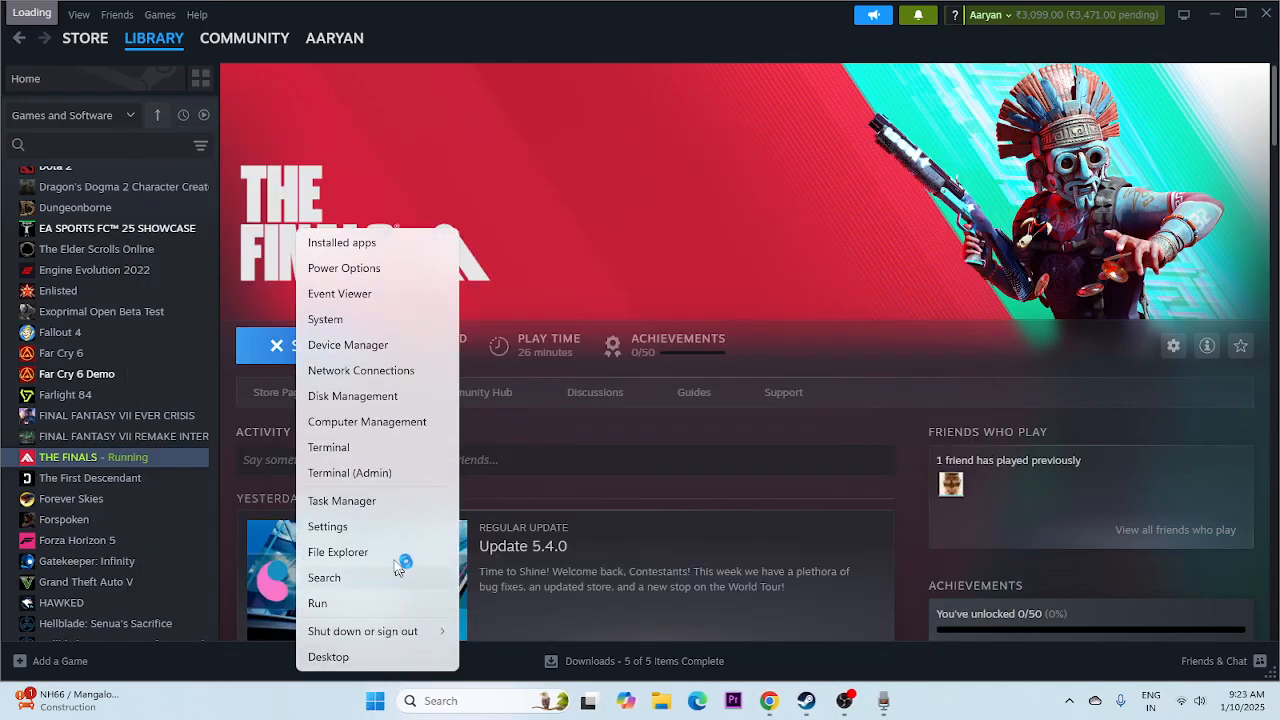
left_click(385, 499)
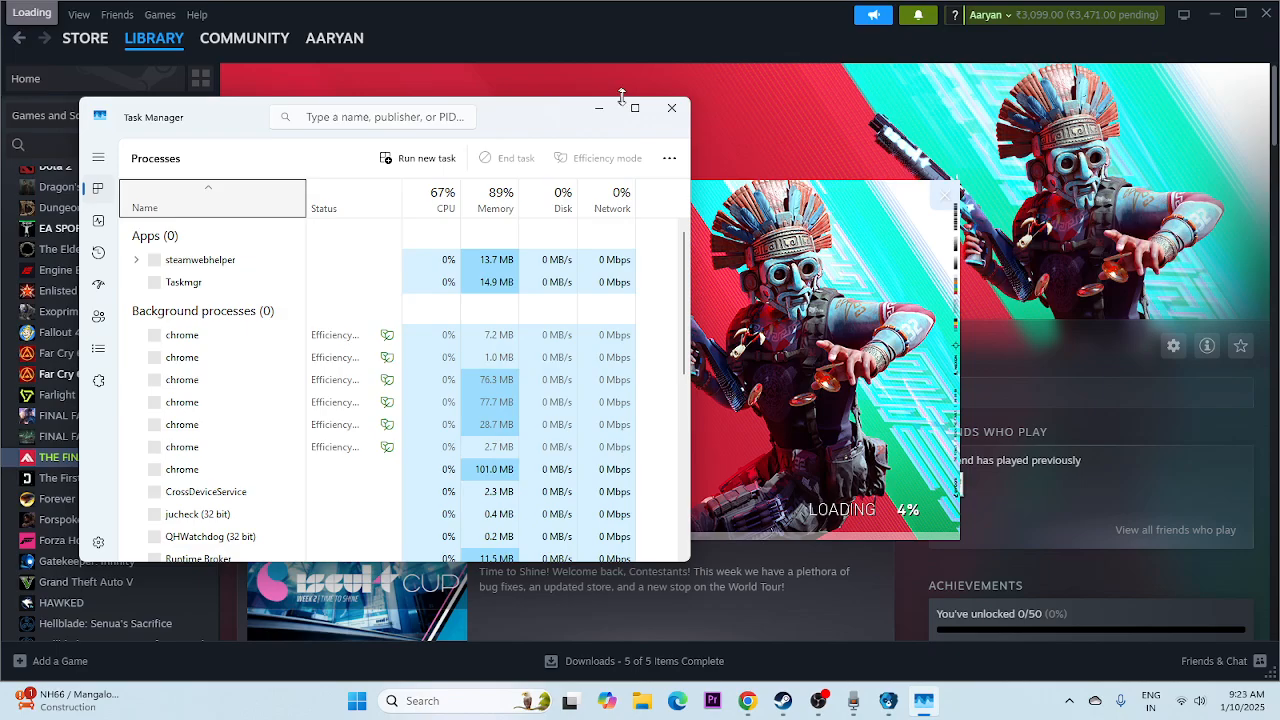
left_click(635, 110)
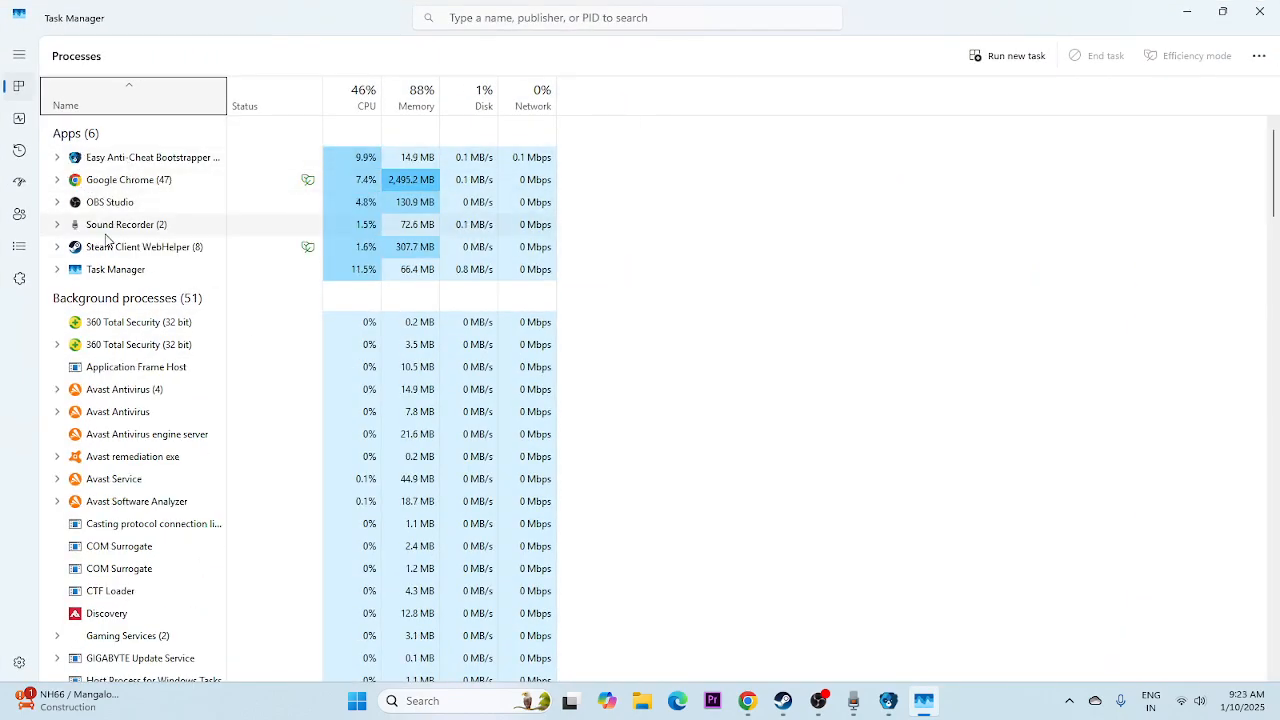
Inspect the Easy Anti-Cheat Bootstrapper entry that contains THE FINALS, end its task, and close Task Manager.
left_click(57, 158)
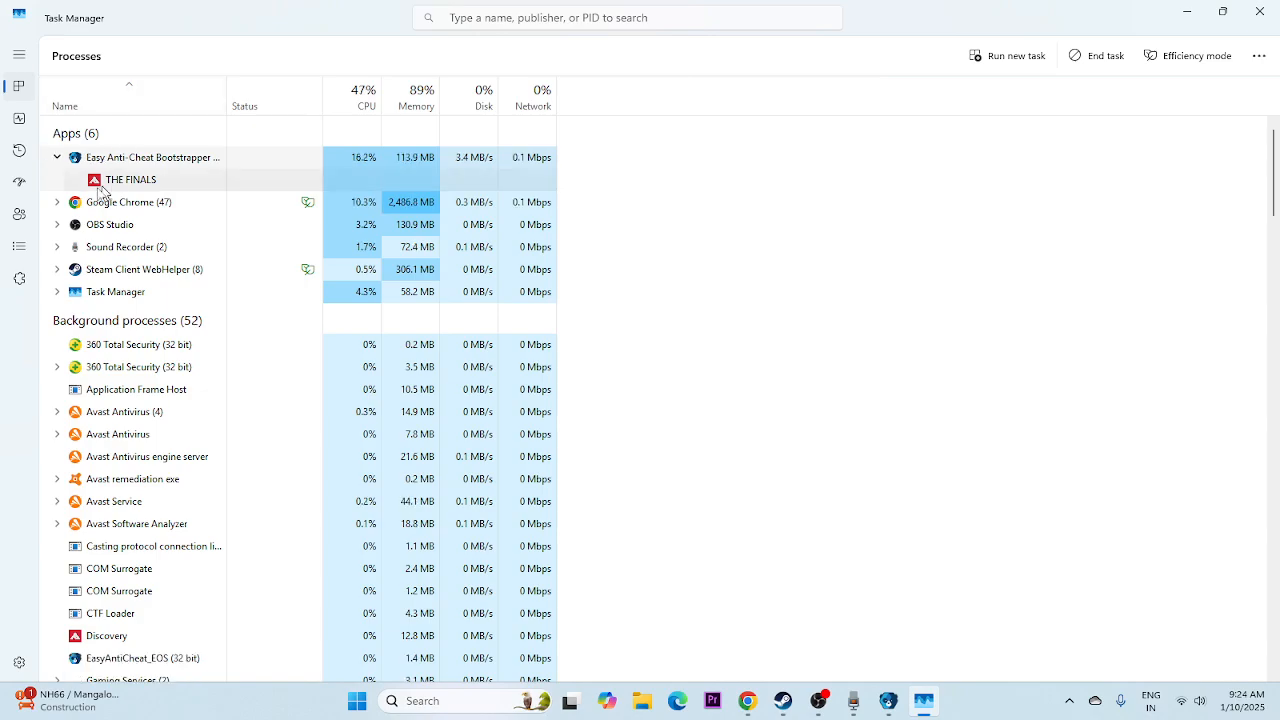
left_click(58, 158)
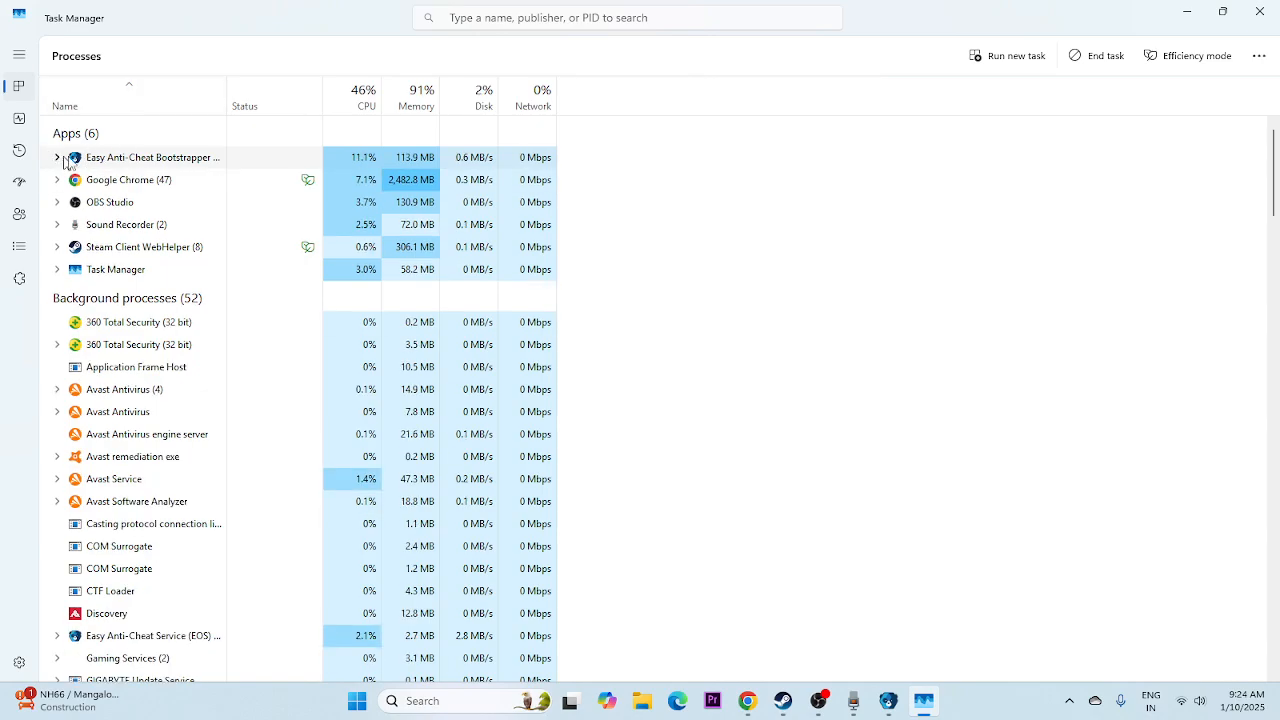
right_click(157, 160)
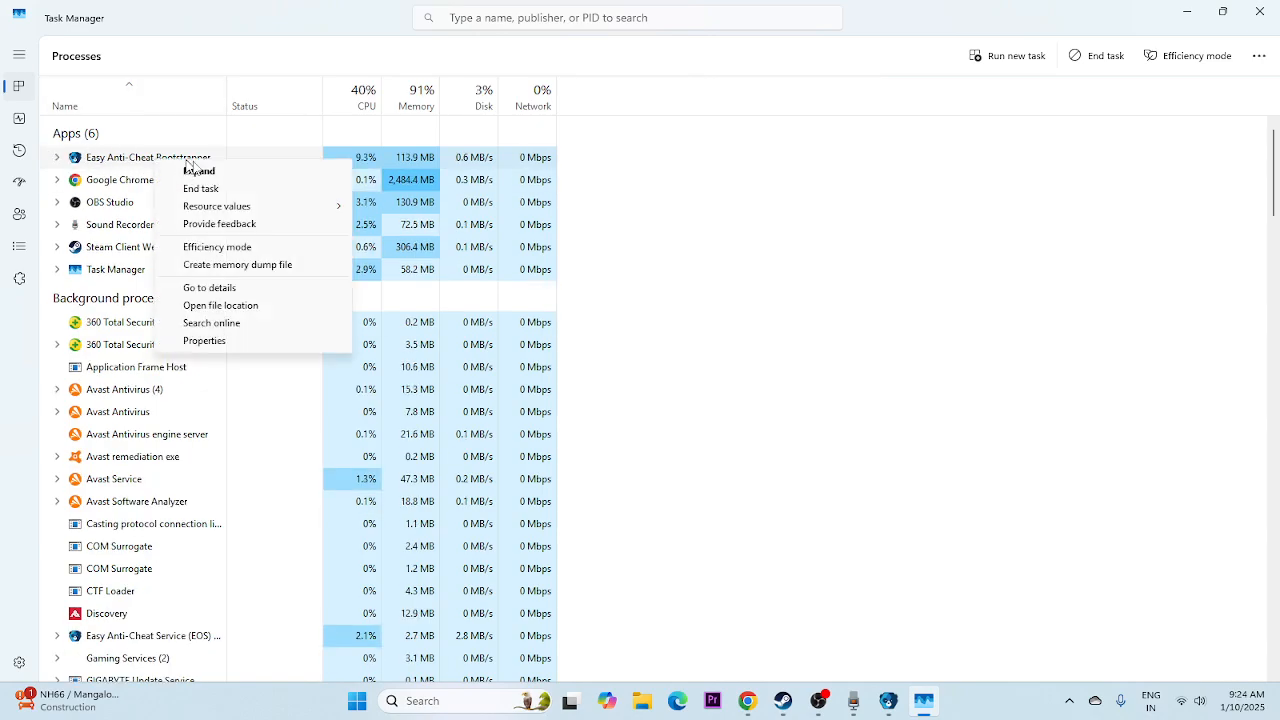
left_click(58, 158)
left_click(58, 158)
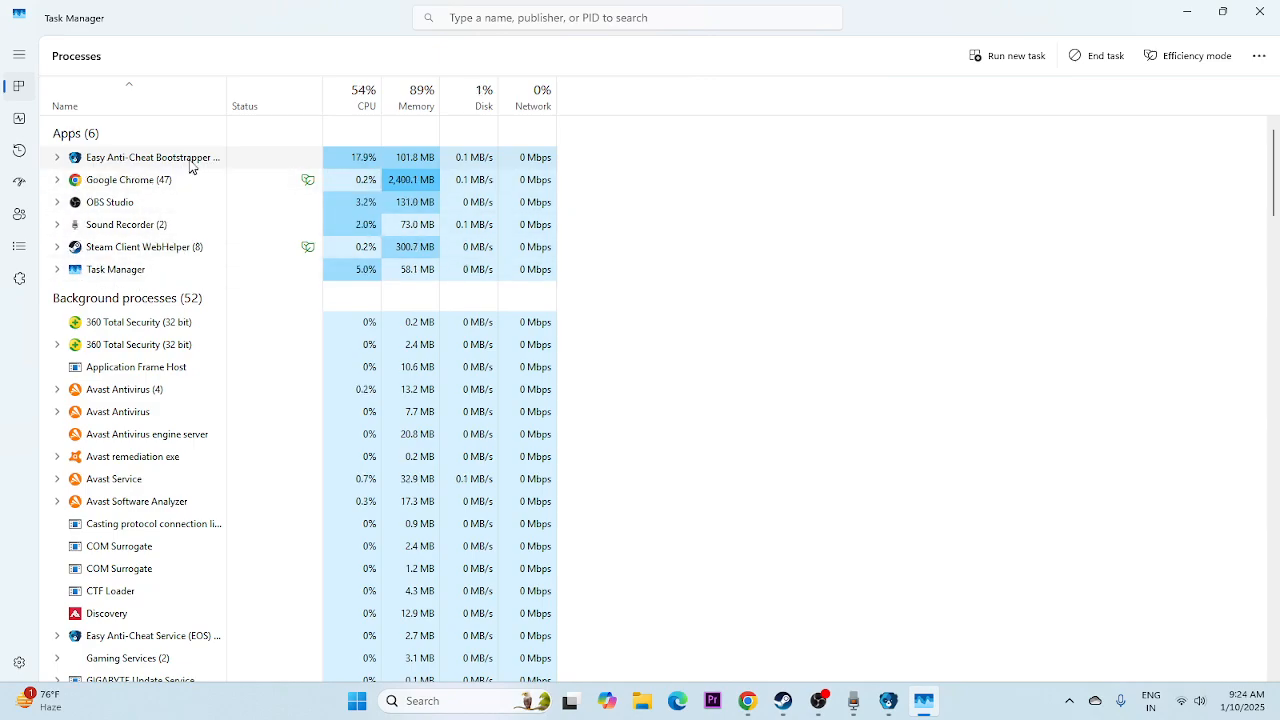
left_click(57, 157)
left_click(57, 157)
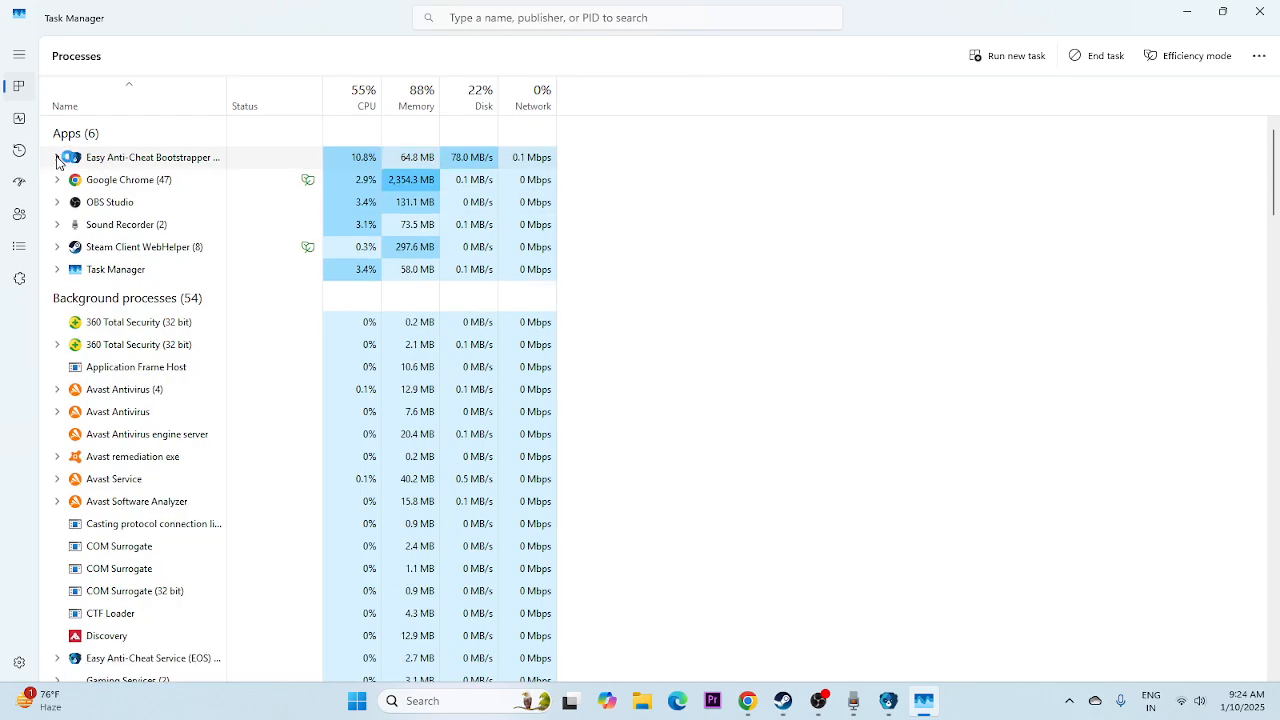
right_click(198, 163)
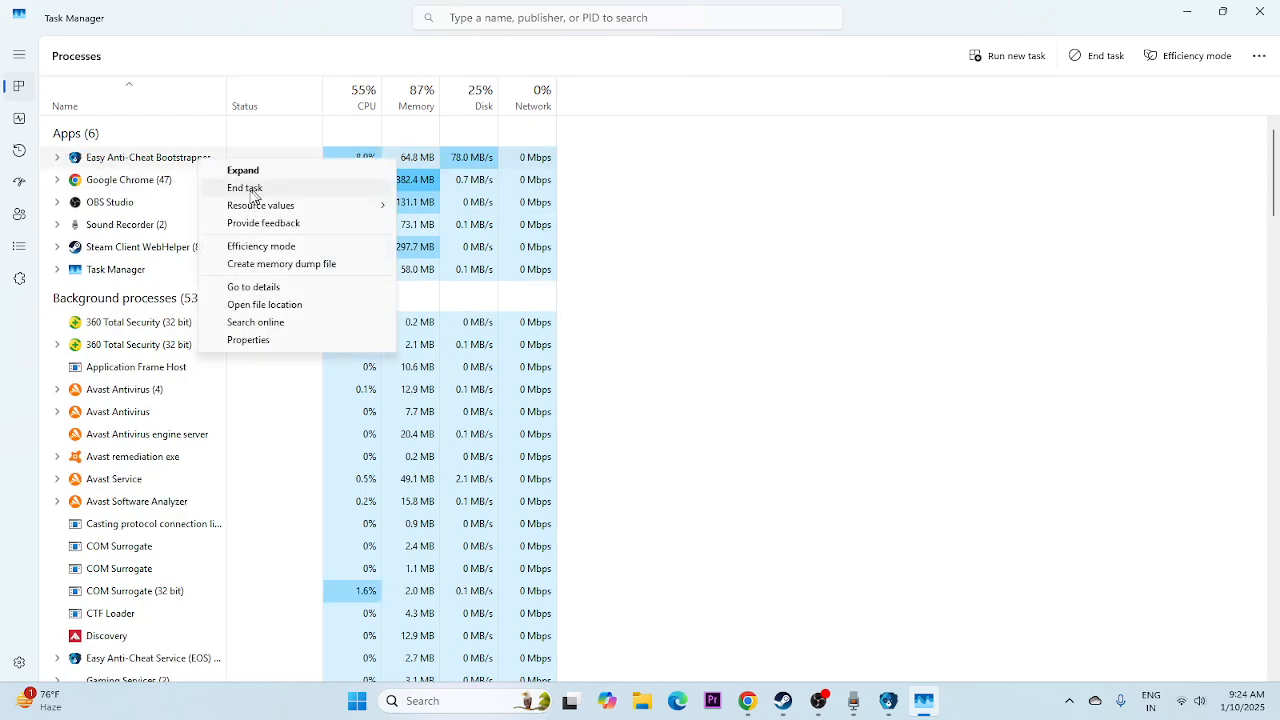
left_click(249, 189)
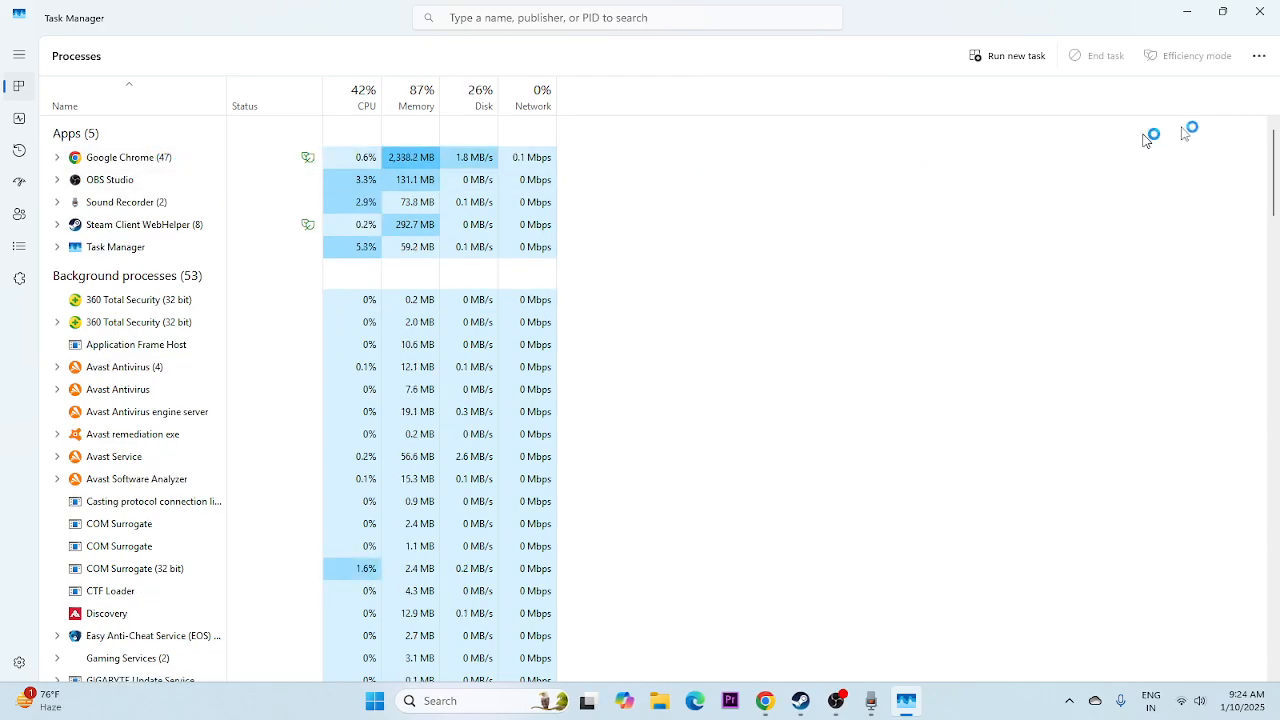
left_click(1259, 11)
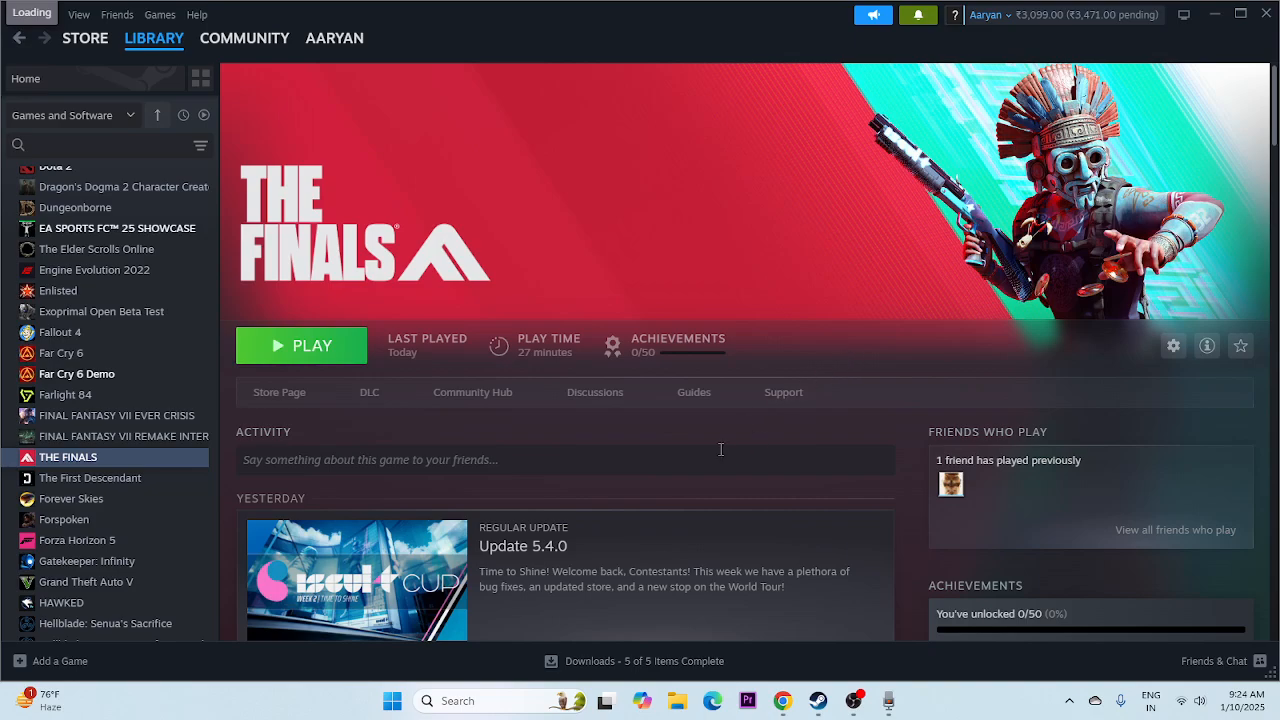
Show the computer's power options and dismiss them without choosing one.
left_click(394, 703)
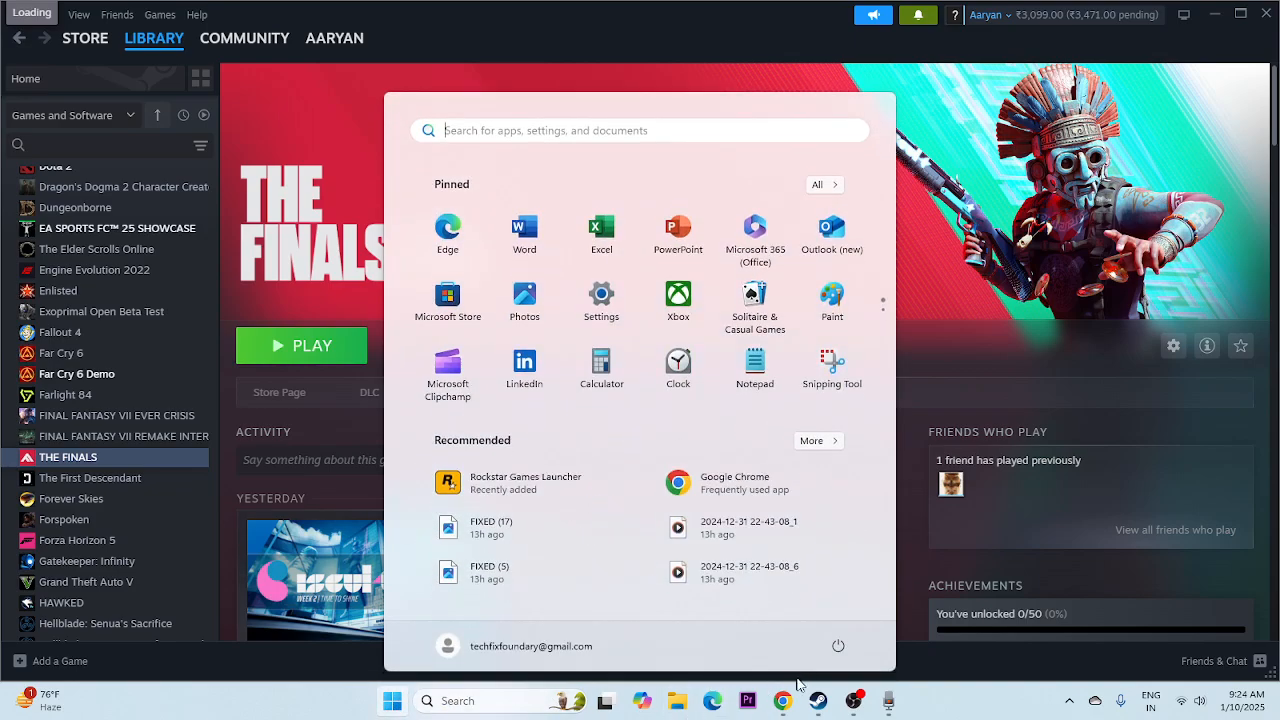
left_click(838, 647)
left_click(949, 707)
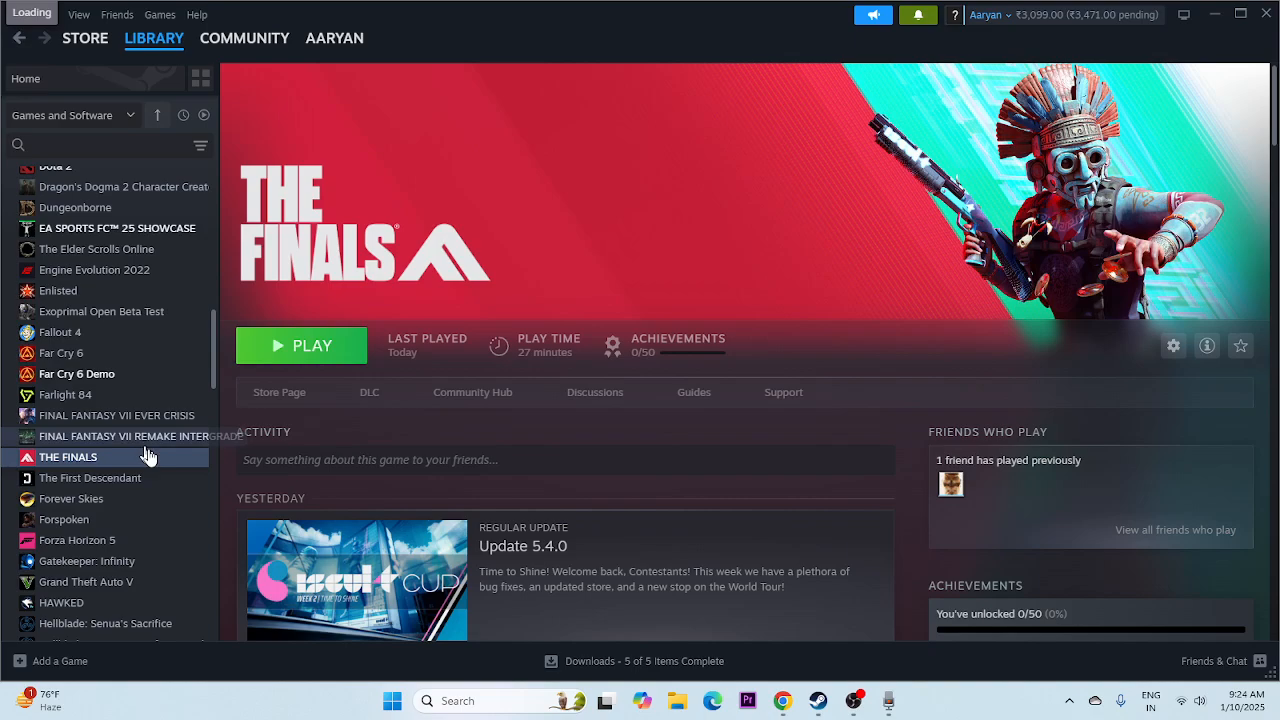
Set the launch options of THE FINALS to -dx11 in its properties and close the dialog.
right_click(98, 457)
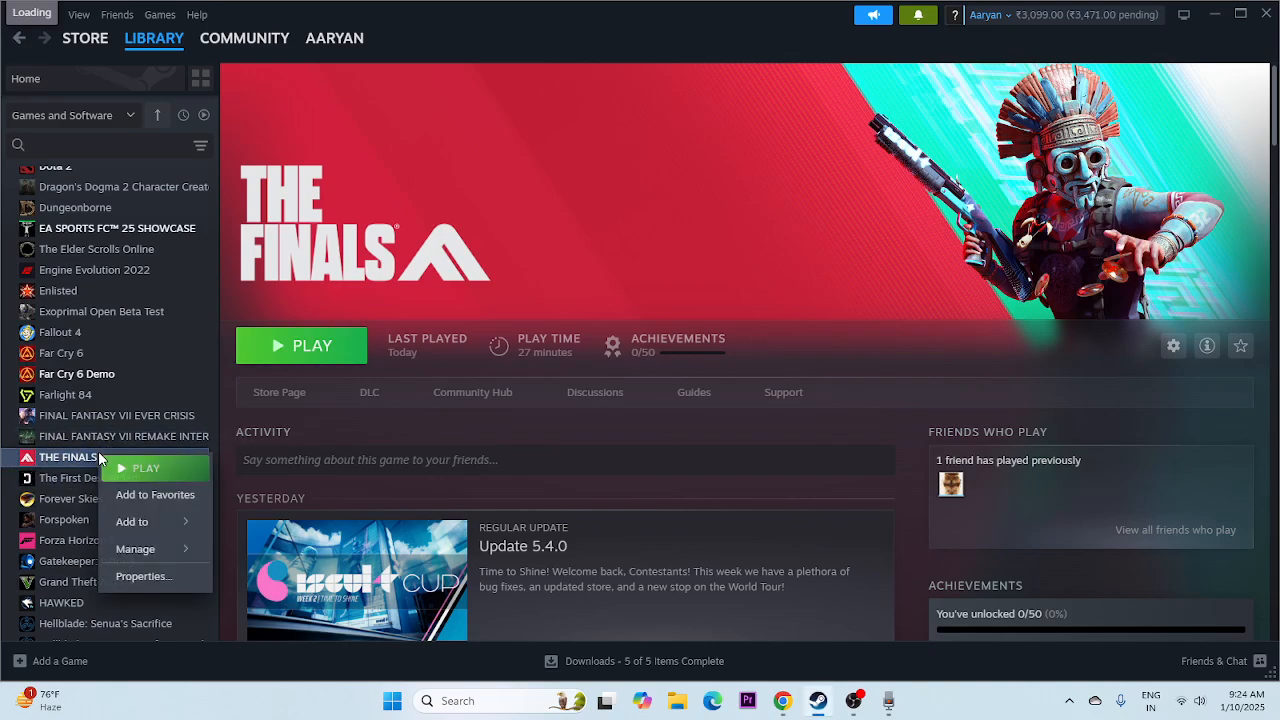
left_click(146, 575)
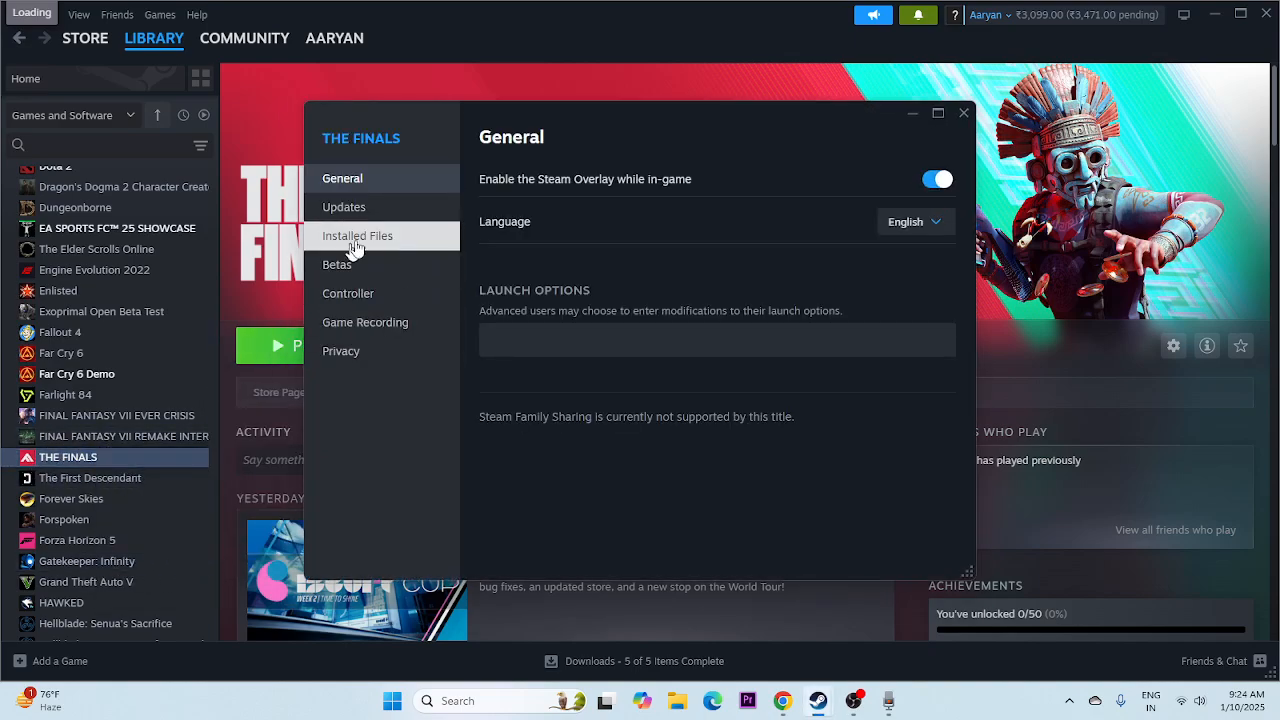
left_click_drag(669, 145, 770, 130)
left_click(633, 318)
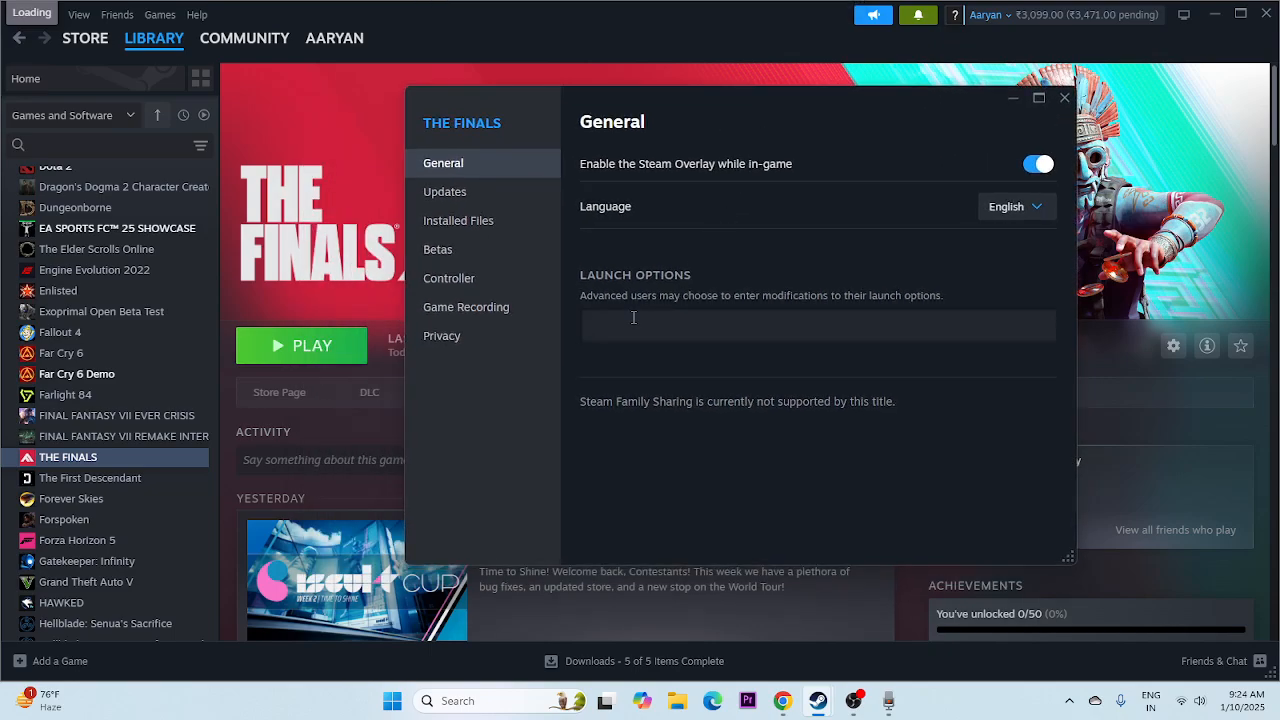
type("-dx11")
left_click(1064, 97)
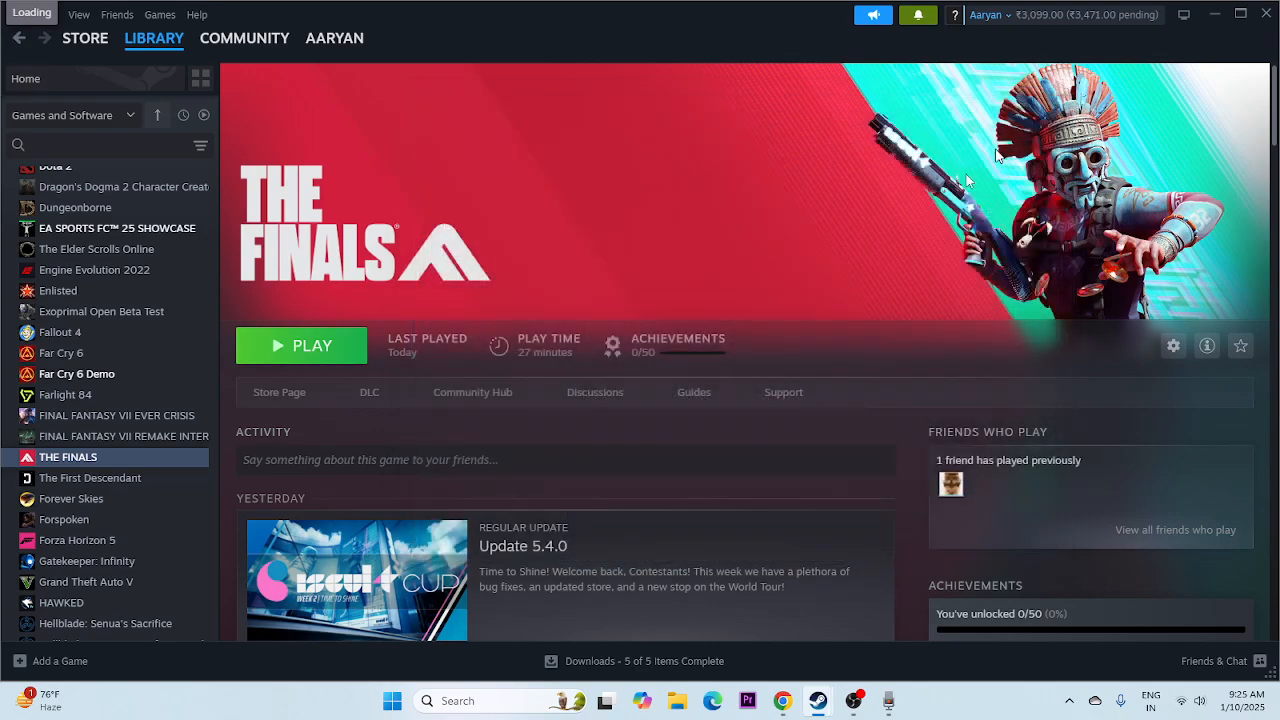
Launch THE FINALS again and reopen its properties to check the launch options.
left_click(301, 345)
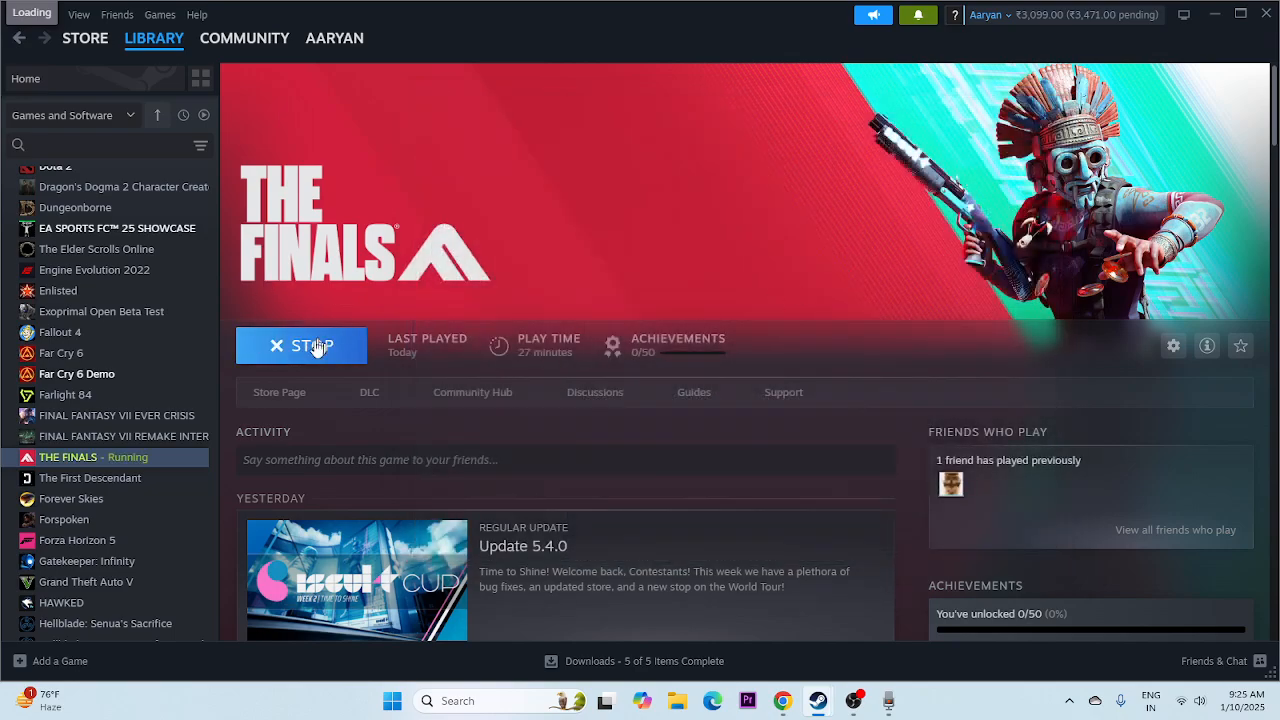
right_click(150, 466)
left_click(185, 580)
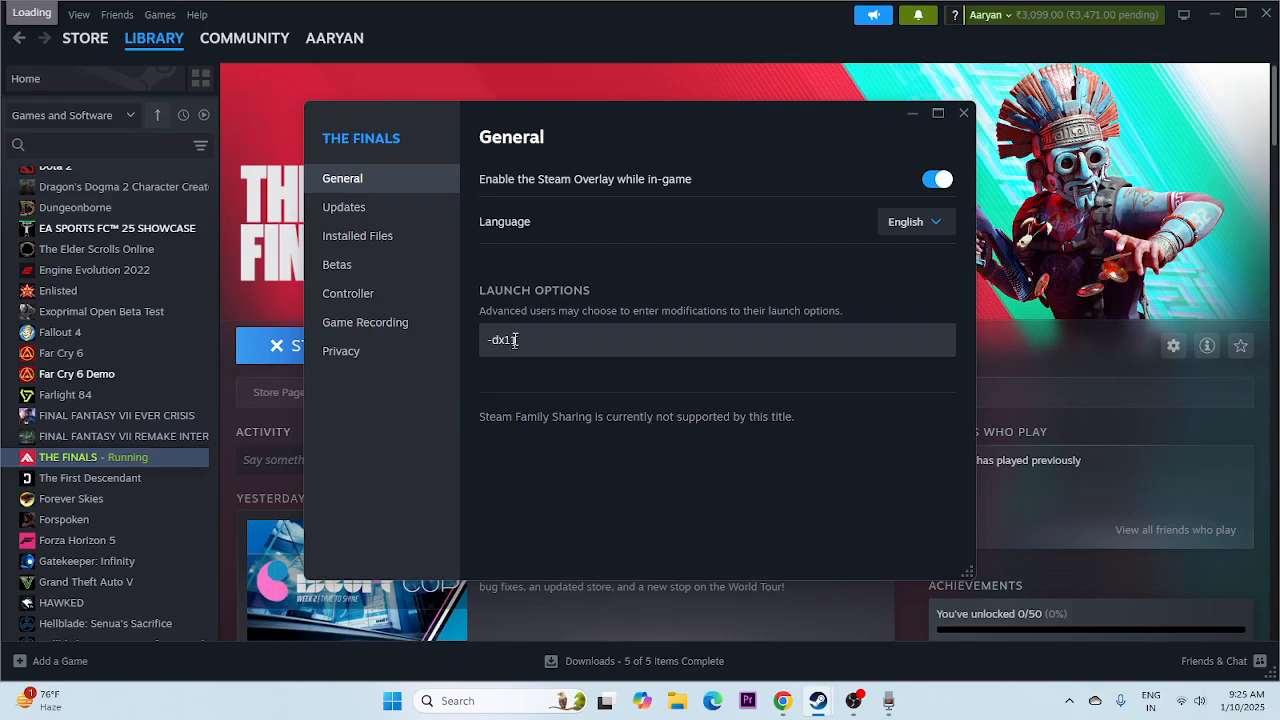
left_click(963, 113)
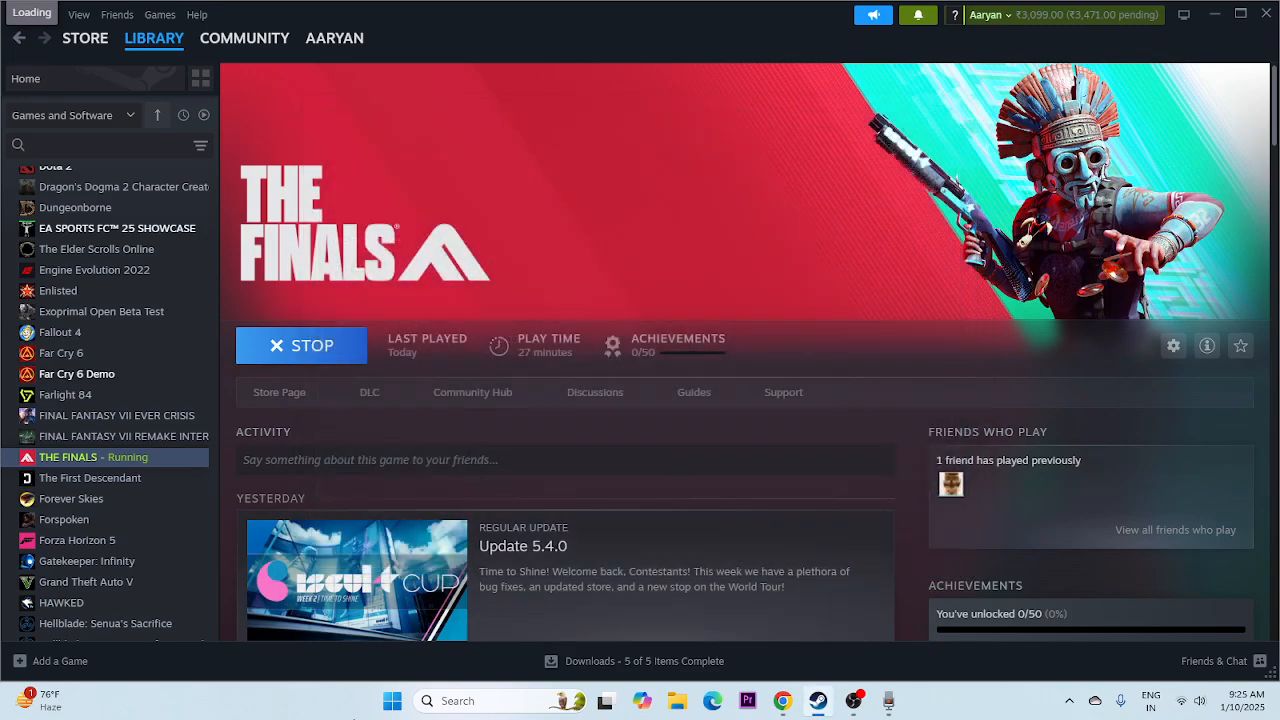
Check the running apps in Task Manager and close it.
right_click(392, 701)
left_click(365, 507)
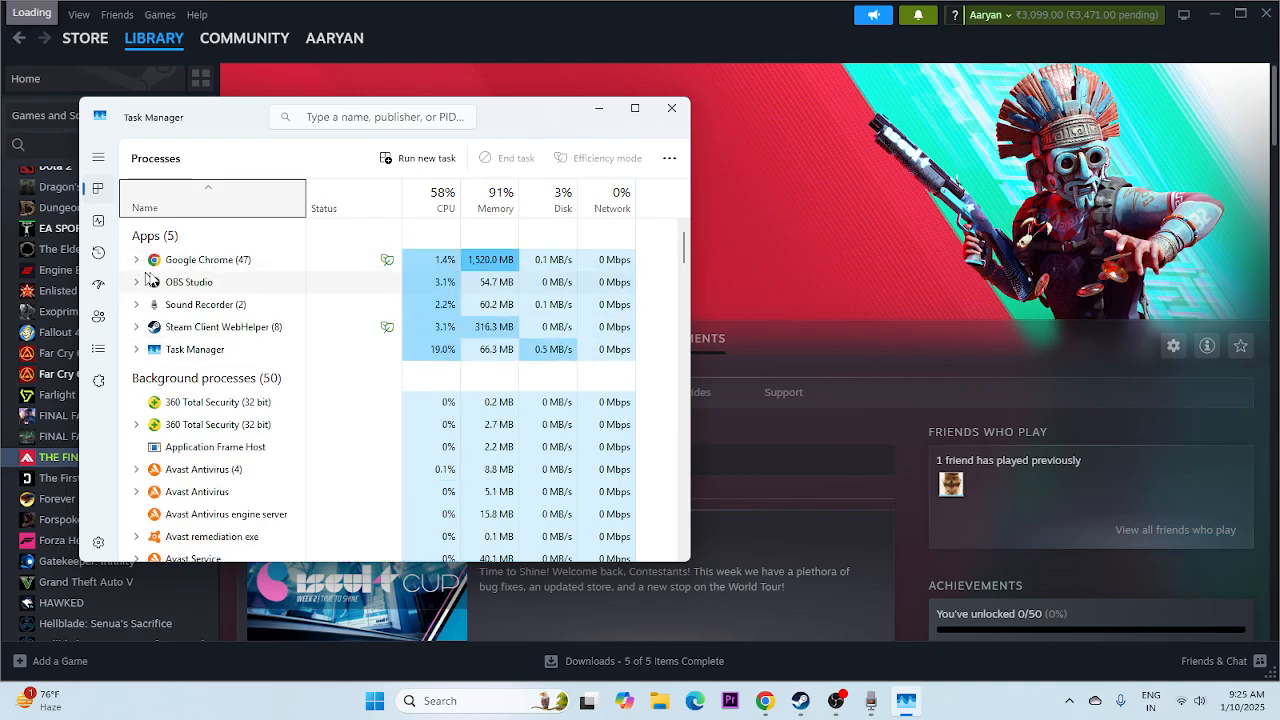
left_click(672, 107)
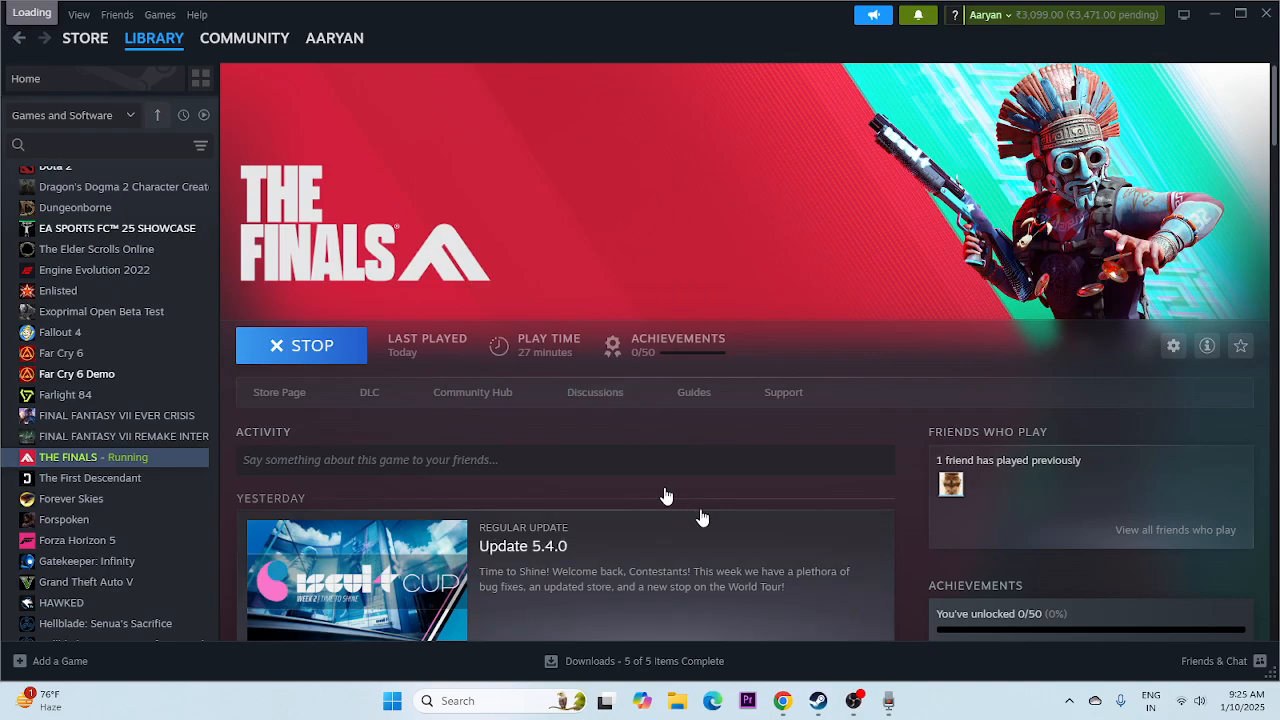
Stop the running game THE FINALS and confirm exiting it.
right_click(158, 457)
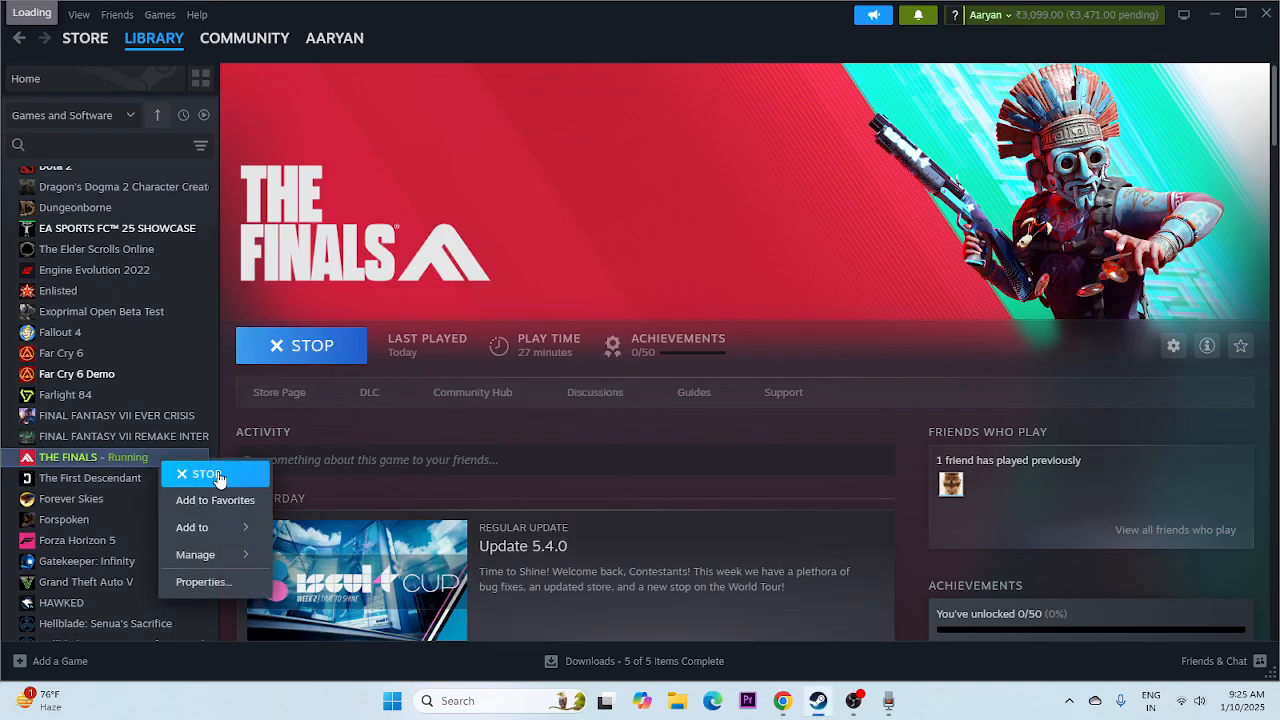
left_click(212, 474)
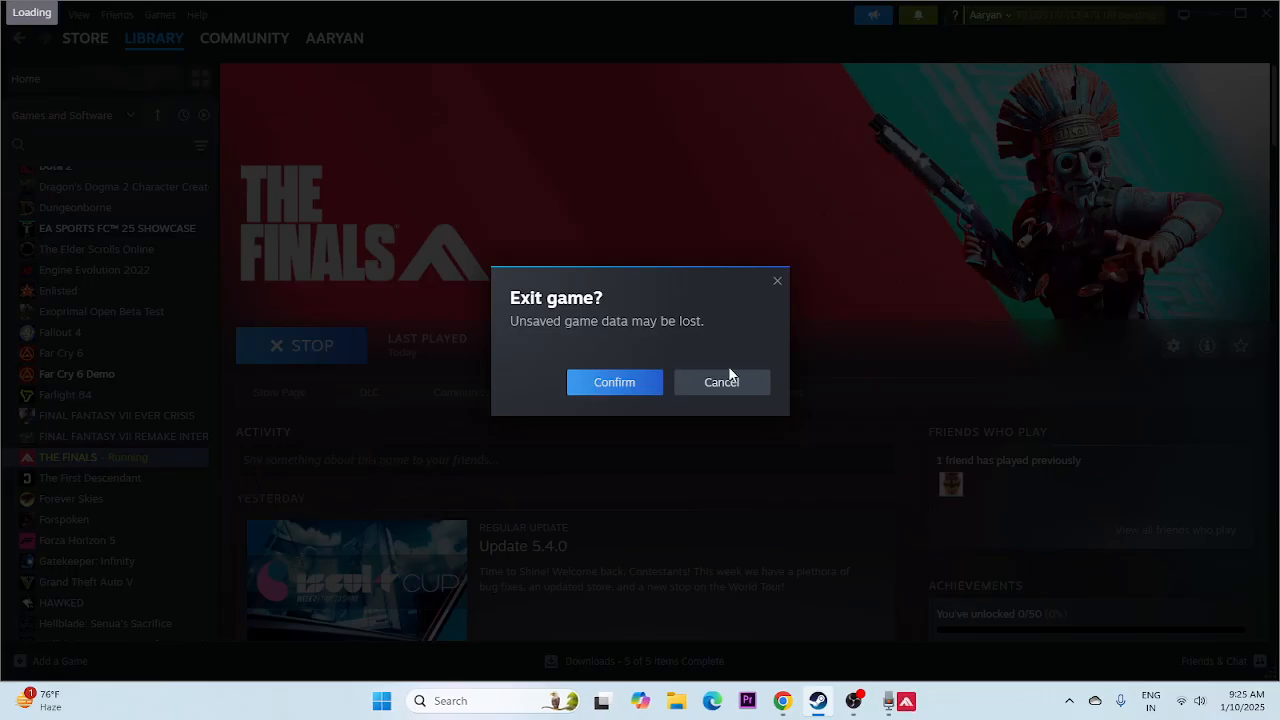
left_click(637, 381)
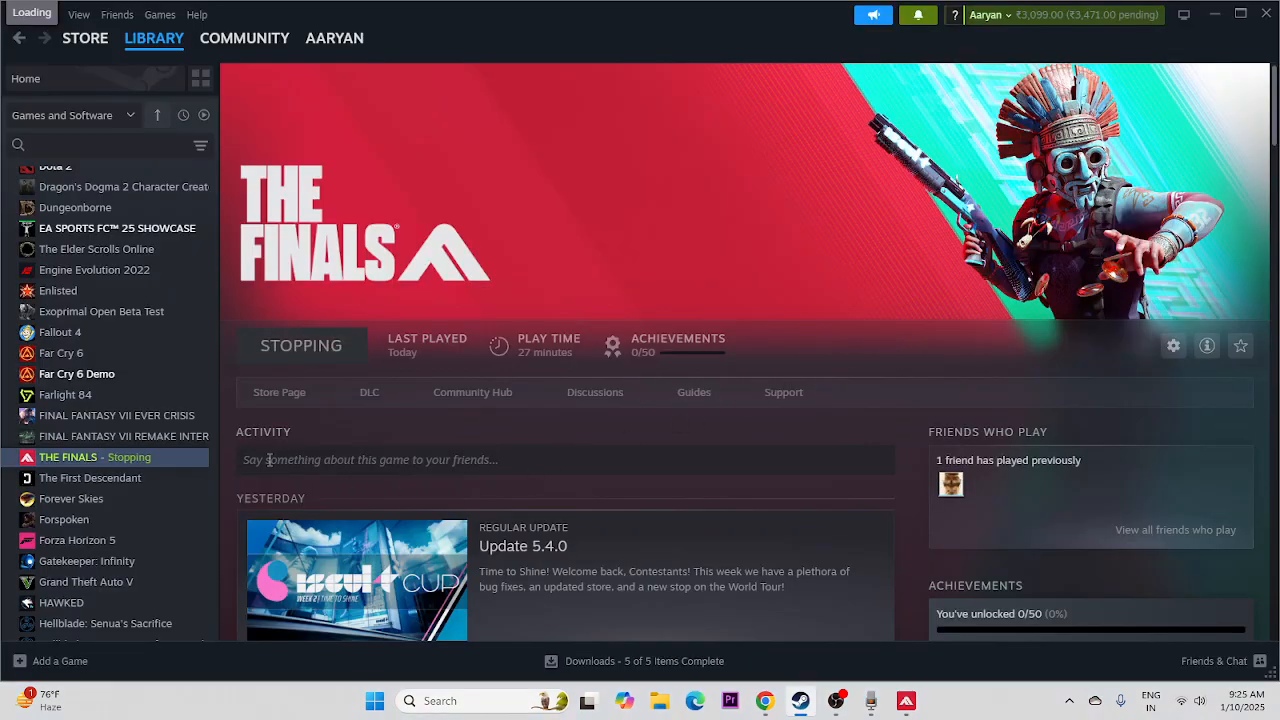
Replace the launch option of THE FINALS with -d3d11, and try -force-d3d11 in its place.
right_click(155, 460)
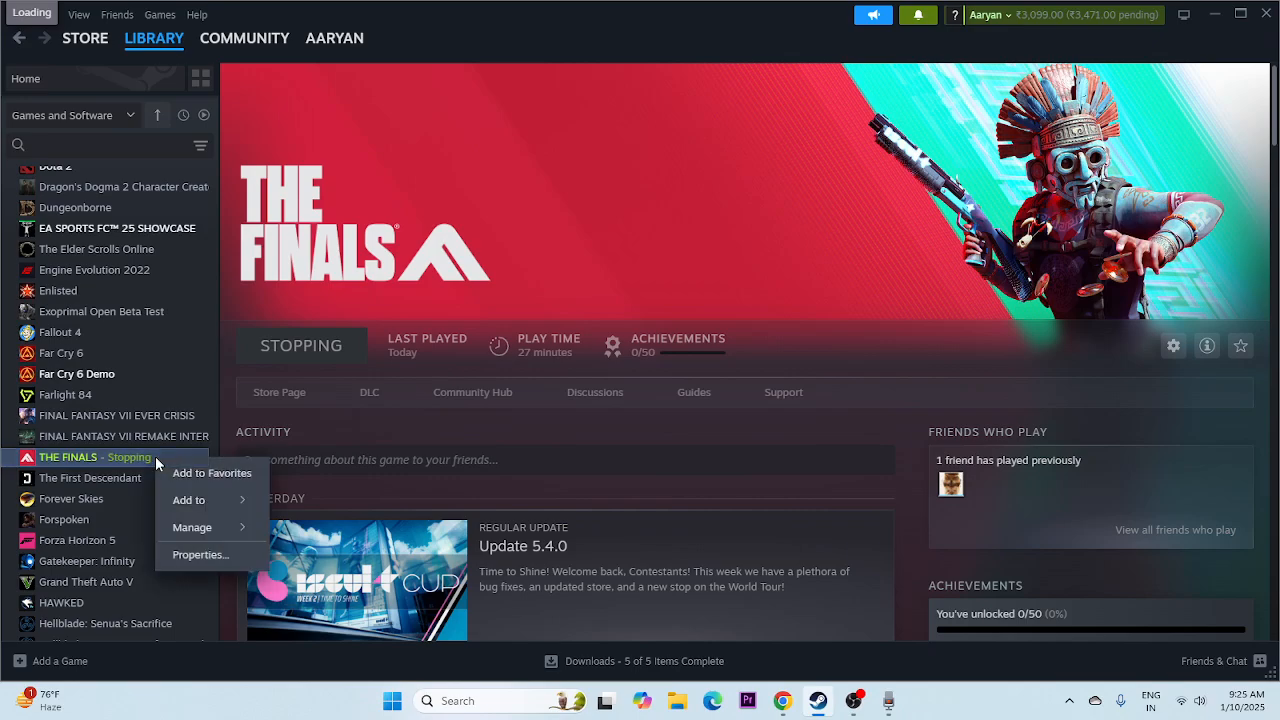
left_click(182, 556)
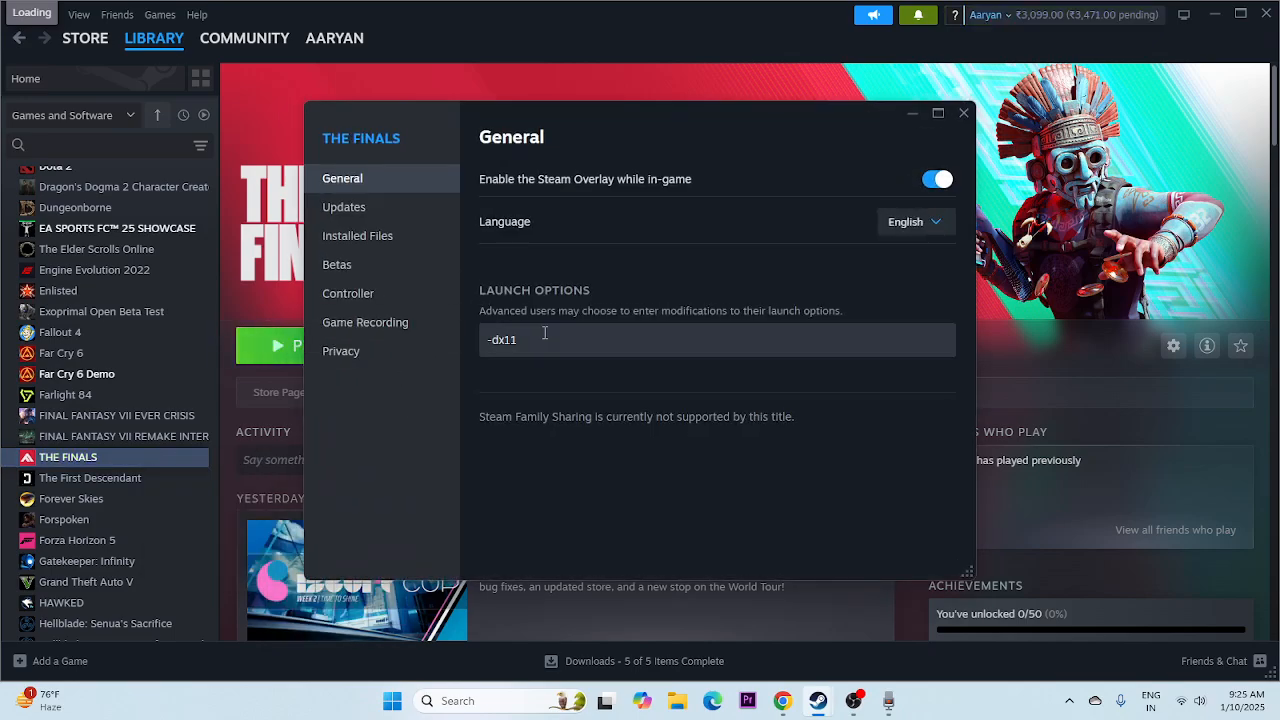
left_click(538, 342)
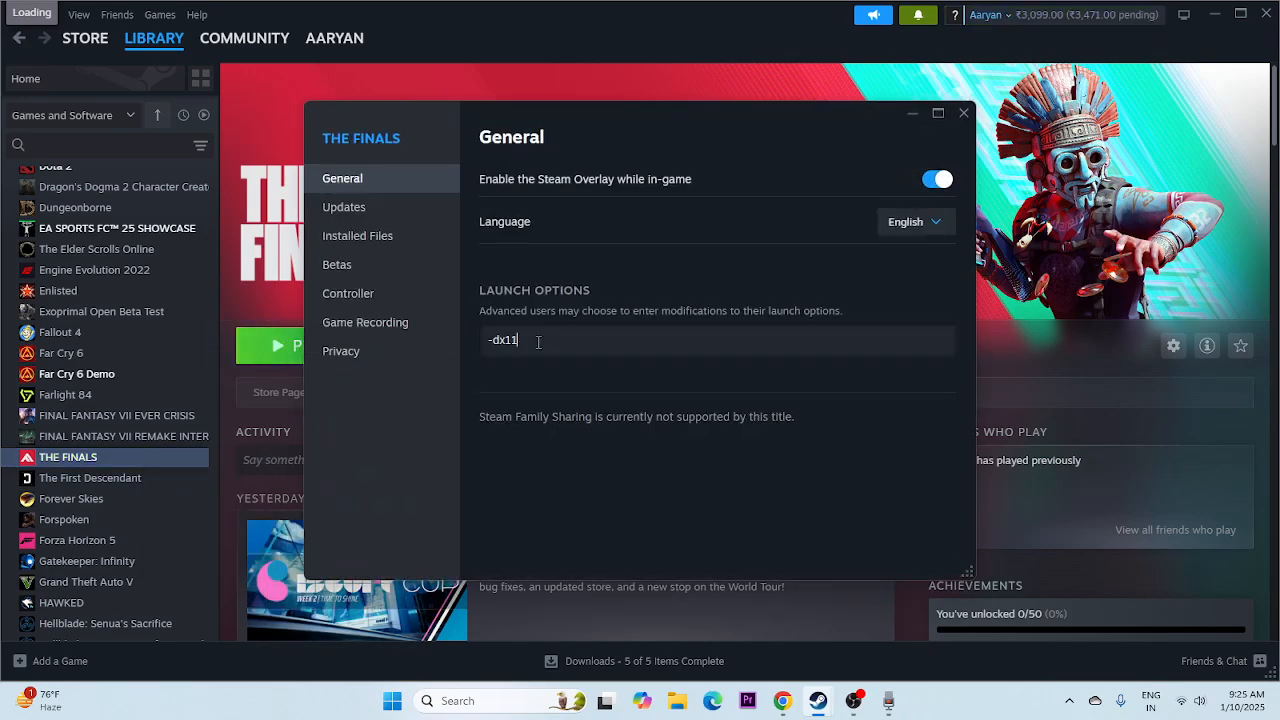
key("BackSpace")
key("BackSpace")
key("BackSpace")
type("3D")
key("BackSpace")
type("D11")
key("BackSpace")
type("d11")
key("BackSpace")
key("BackSpace")
type("force-d3d11")
Try -windowed as the launch option, clear the launch options completely, and close the game's properties.
key("BackSpace")
key("BackSpace")
key("BackSpace")
key("BackSpace")
key("BackSpace")
key("BackSpace")
key("BackSpace")
key("BackSpace")
key("BackSpace")
key("BackSpace")
key("BackSpace")
type("windowed=")
key("BackSpace")
key("BackSpace")
key("BackSpace")
key("BackSpace")
key("BackSpace")
key("BackSpace")
key("BackSpace")
key("BackSpace")
key("BackSpace")
key("BackSpace")
key("BackSpace")
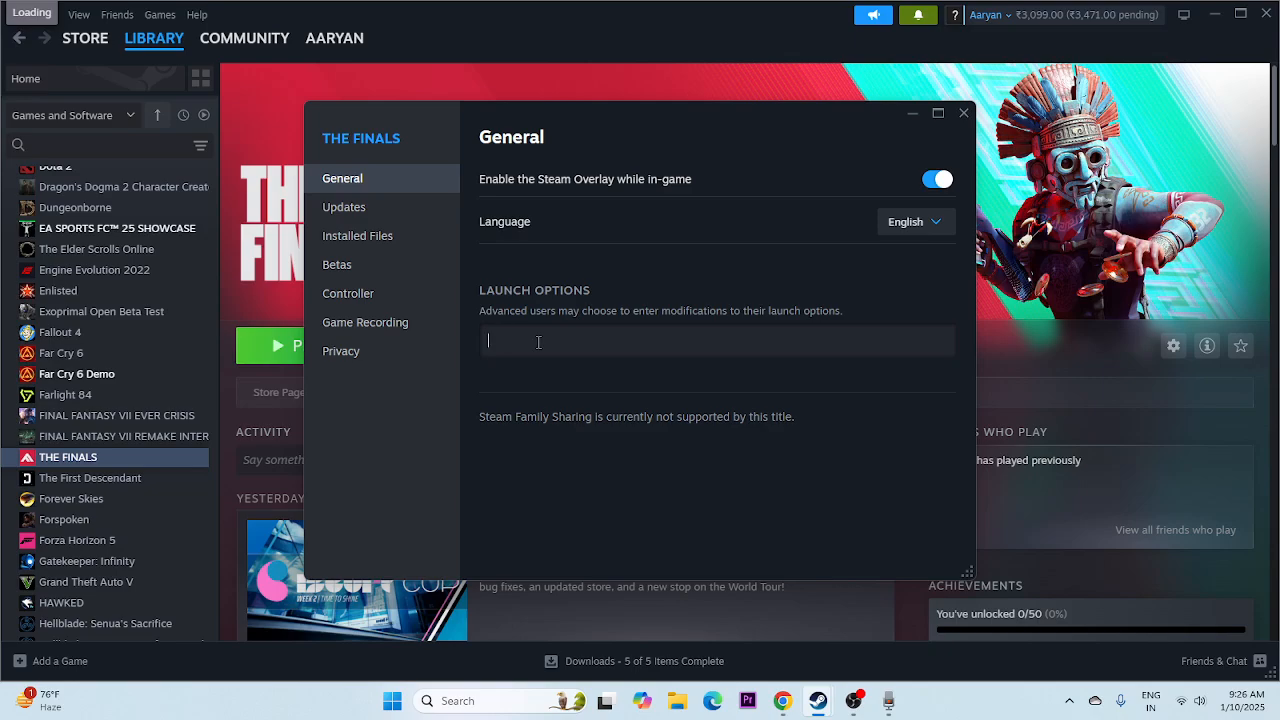
left_click(963, 113)
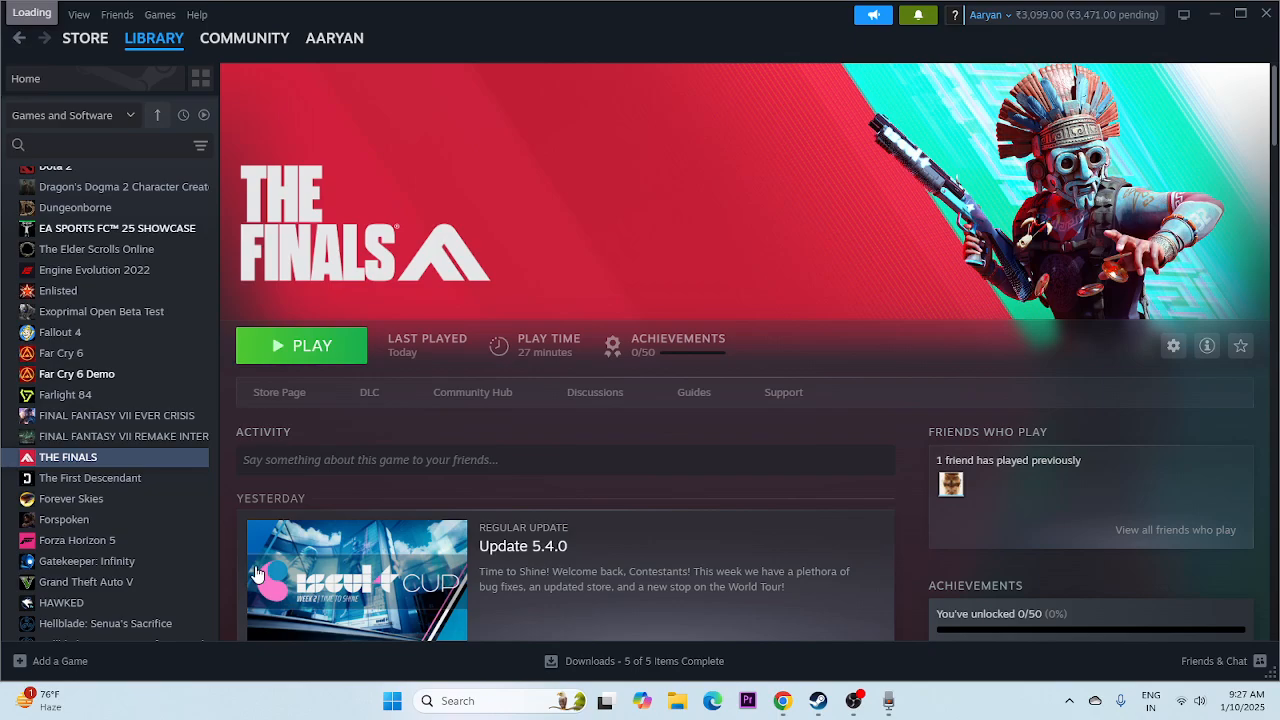
Open The Finals installation folder under SteamLibrary\steamapps\common on the D: drive in File Explorer.
key("super+e")
left_click(104, 512)
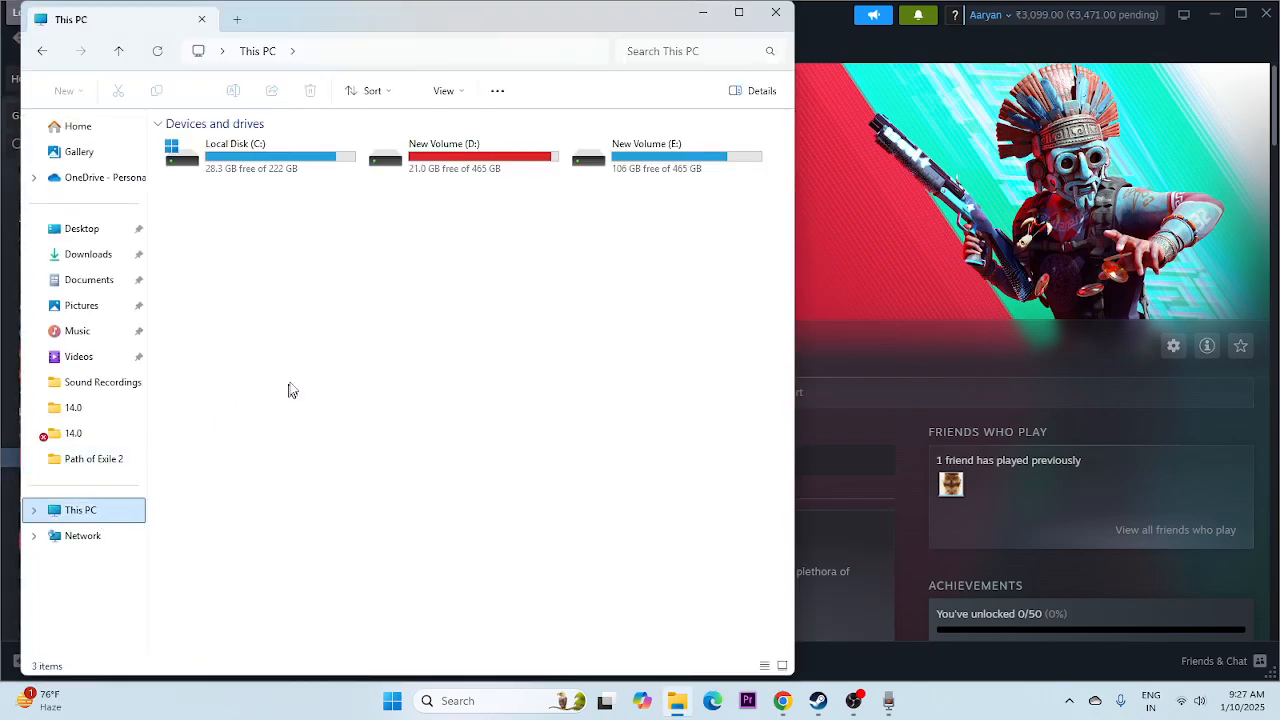
double_click(443, 160)
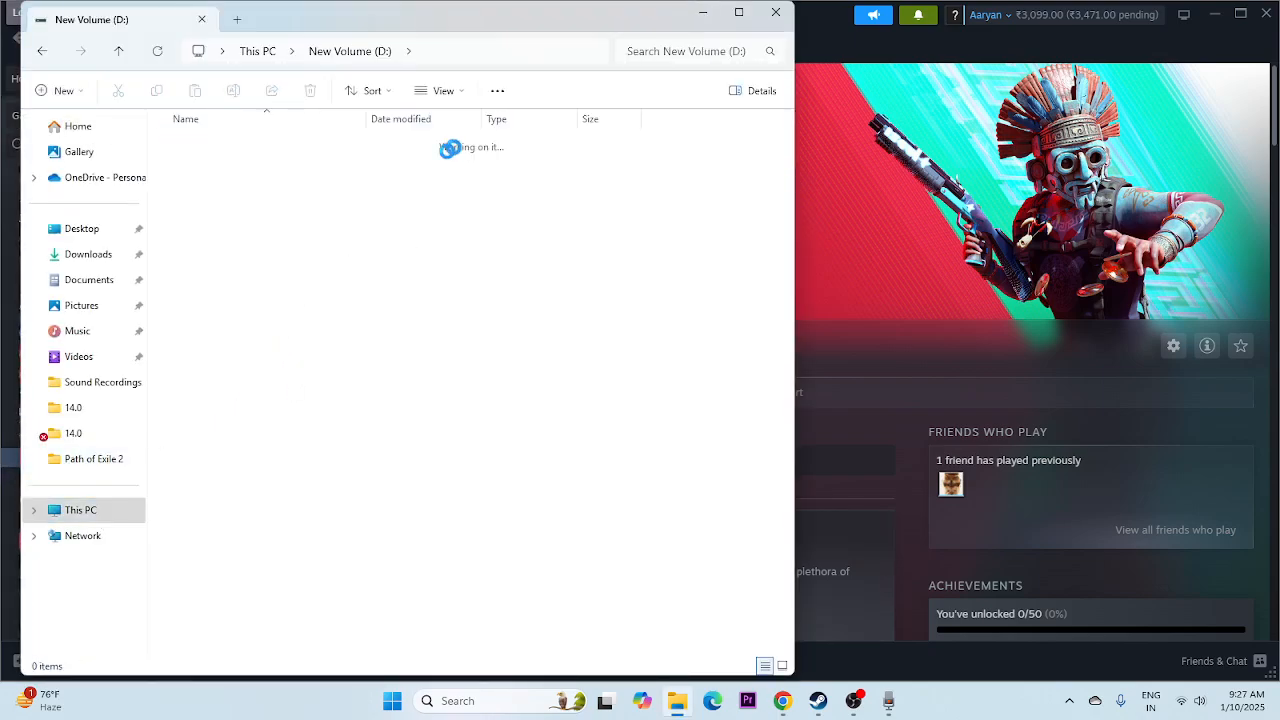
double_click(206, 210)
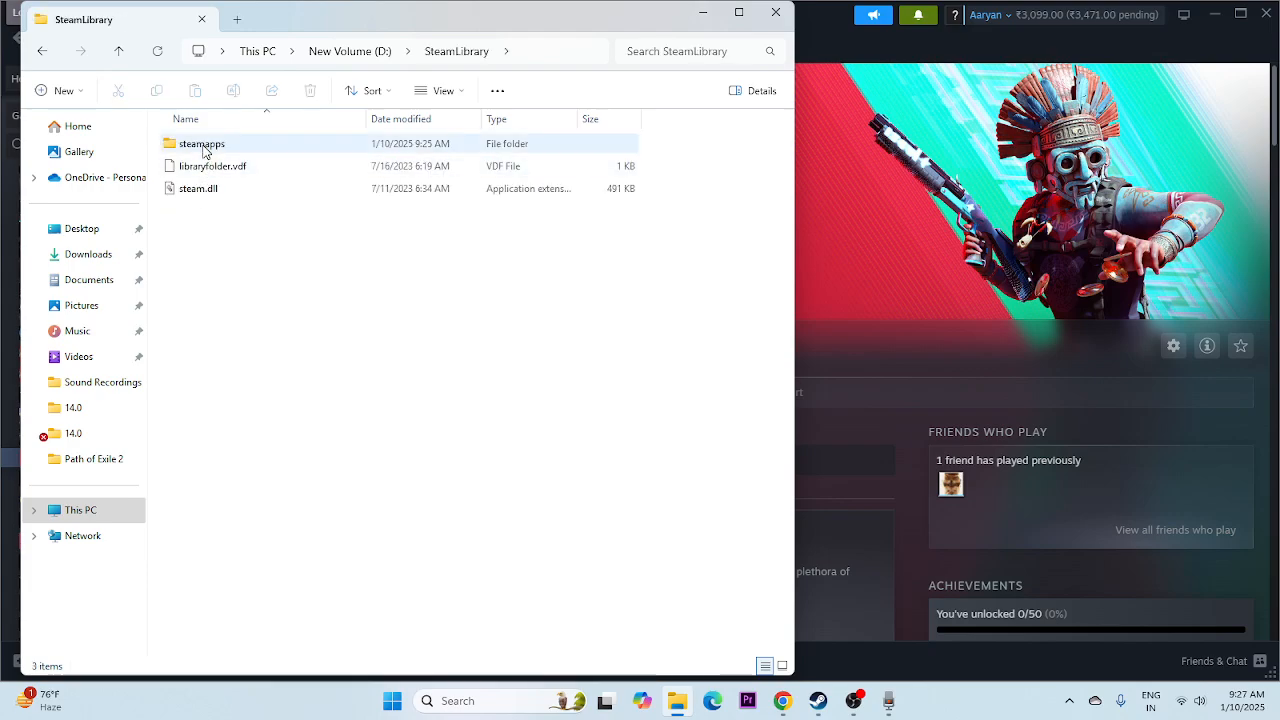
double_click(206, 147)
double_click(216, 148)
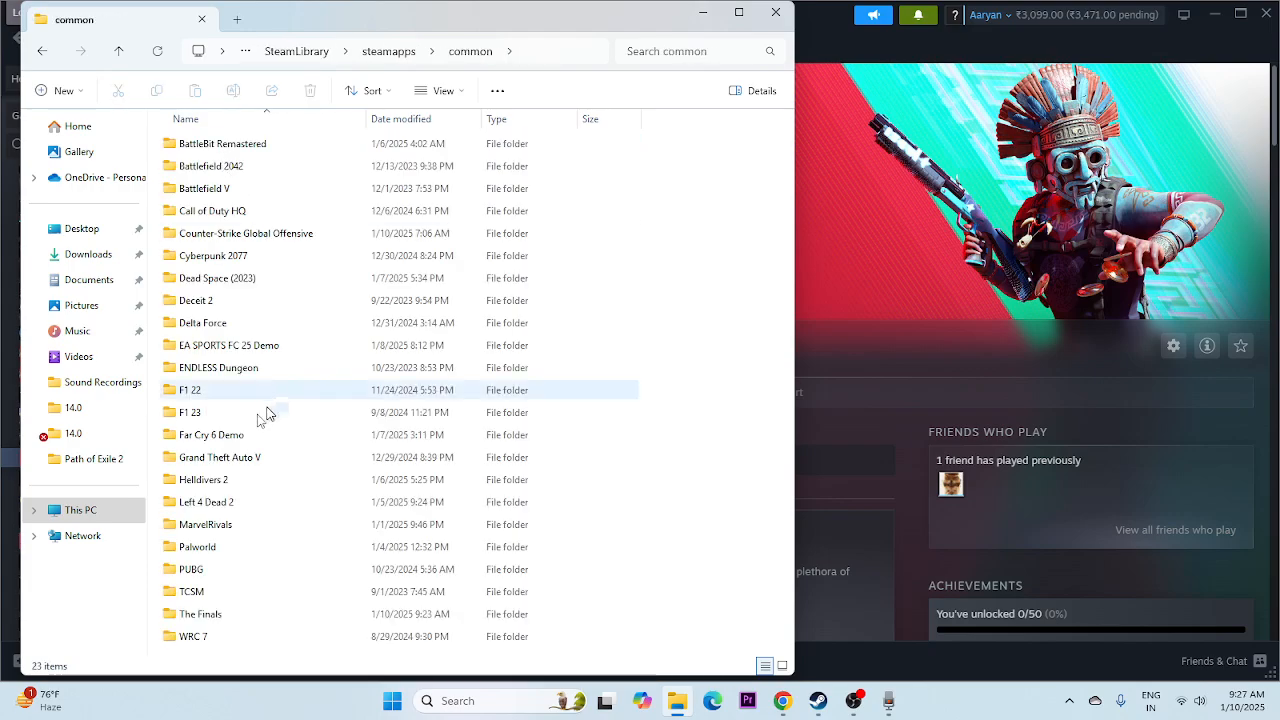
double_click(217, 613)
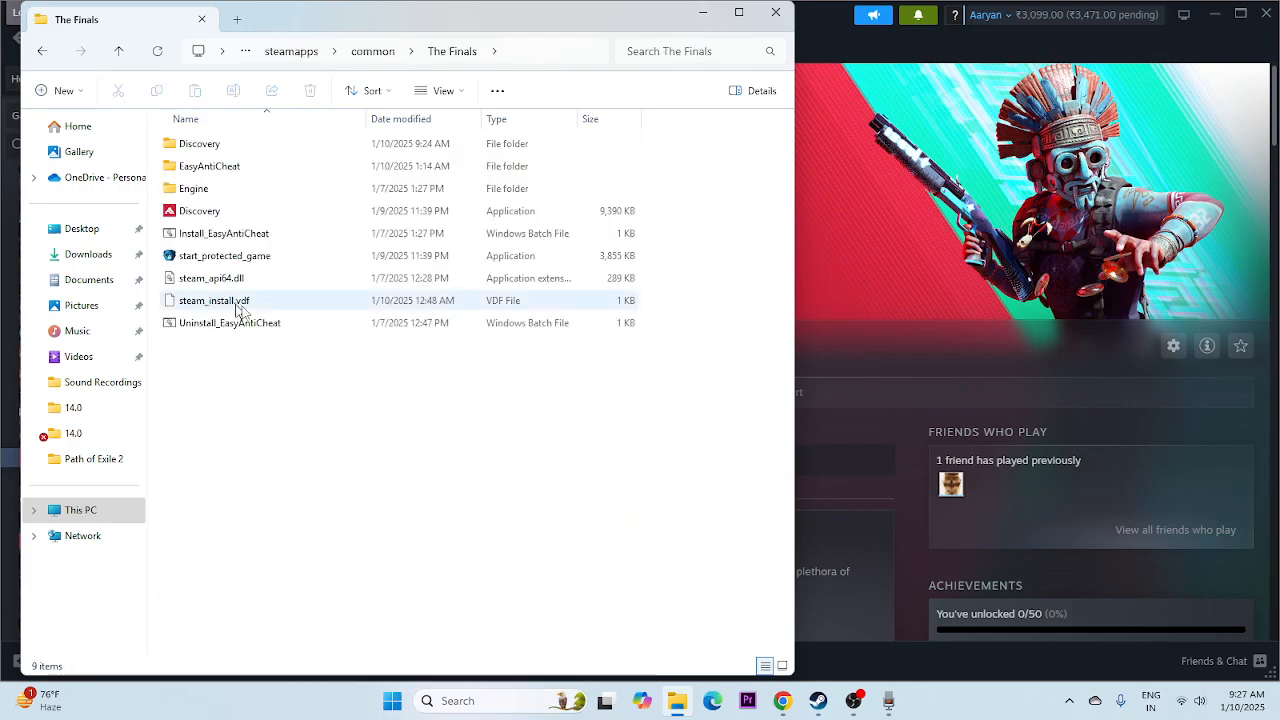
Try to run the Uninstall_EasyAntiCheat batch file and dismiss its console window.
left_click(227, 324)
key("Return")
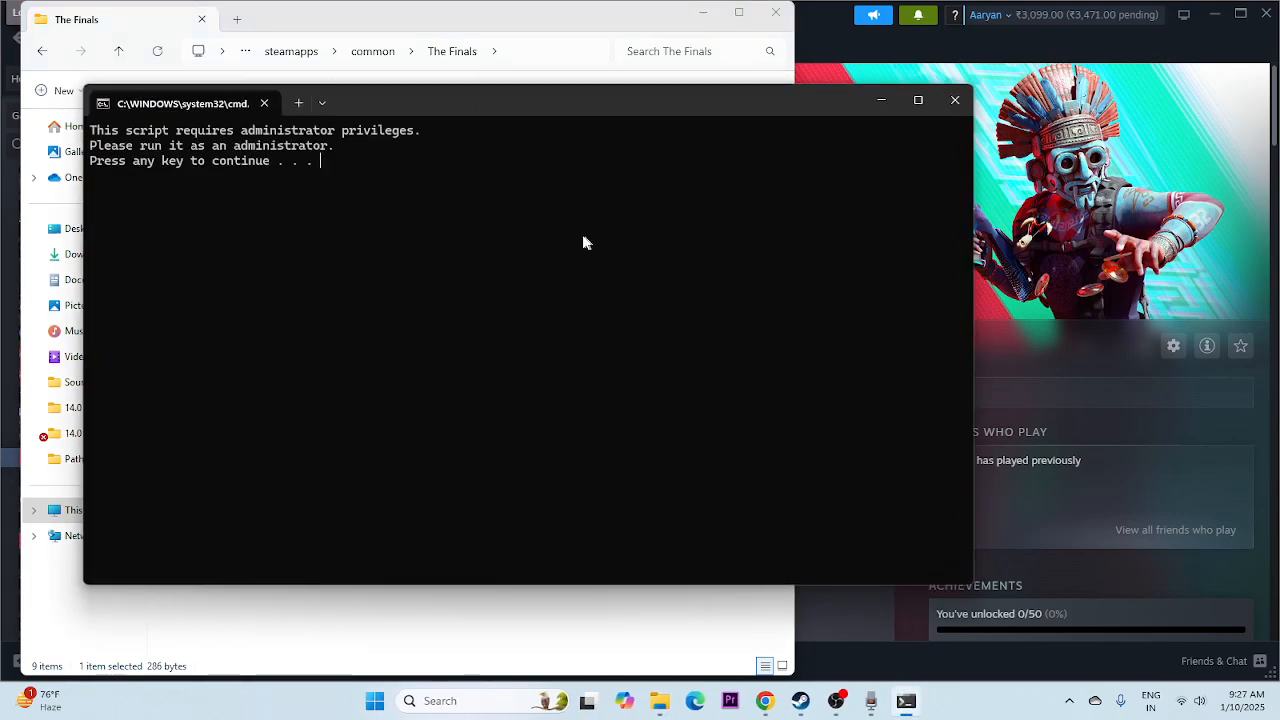
key("Return")
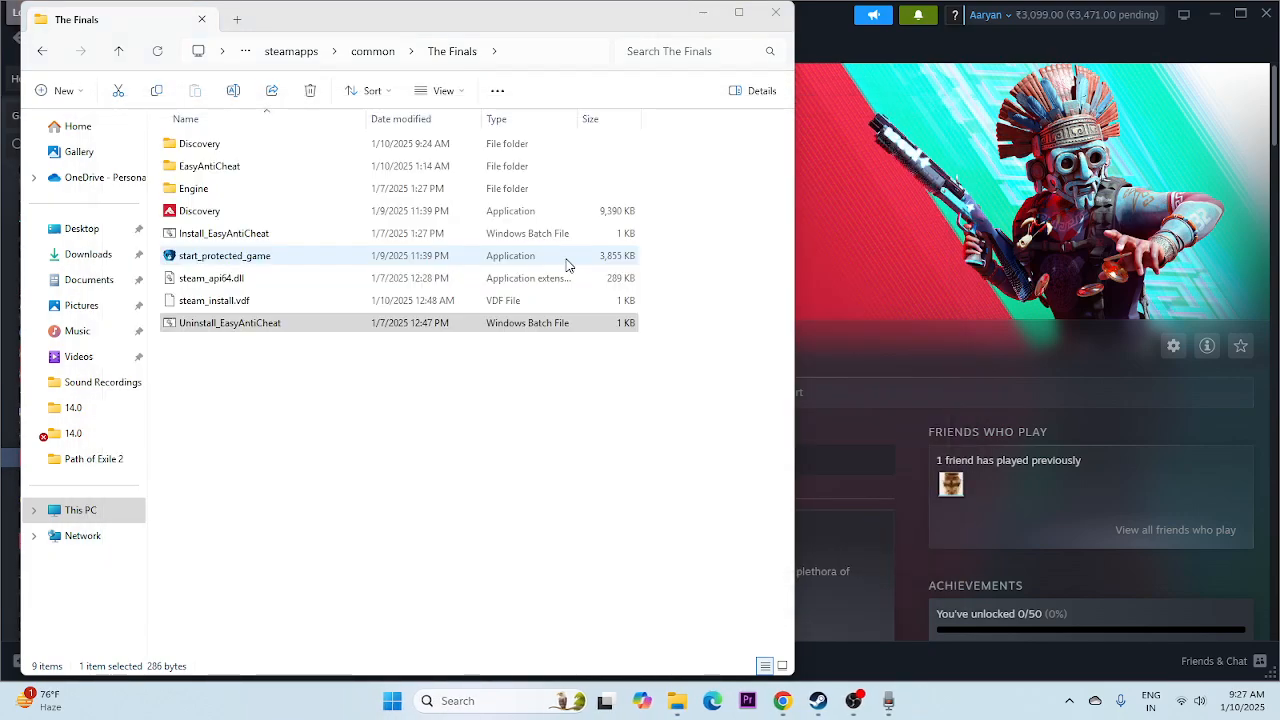
View the Run as administrator option for Uninstall_EasyAntiCheat, dismiss it unused, and close the folder window.
left_click(408, 329)
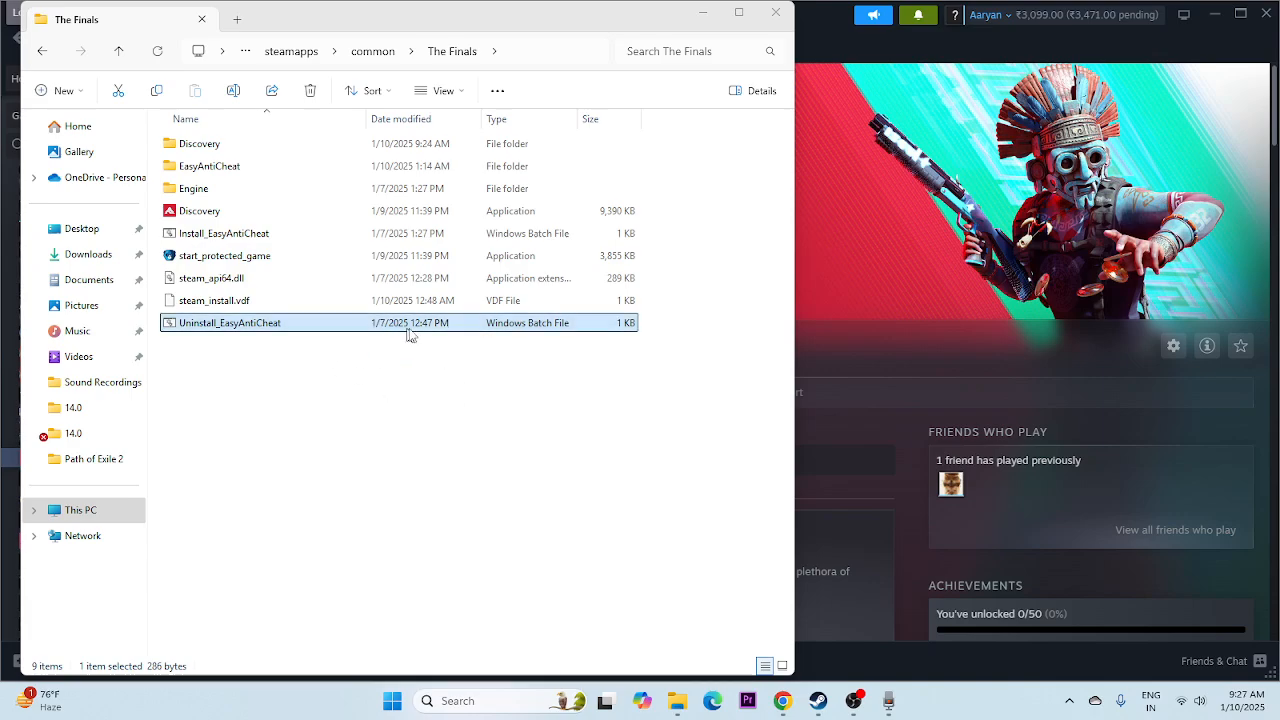
right_click(418, 332)
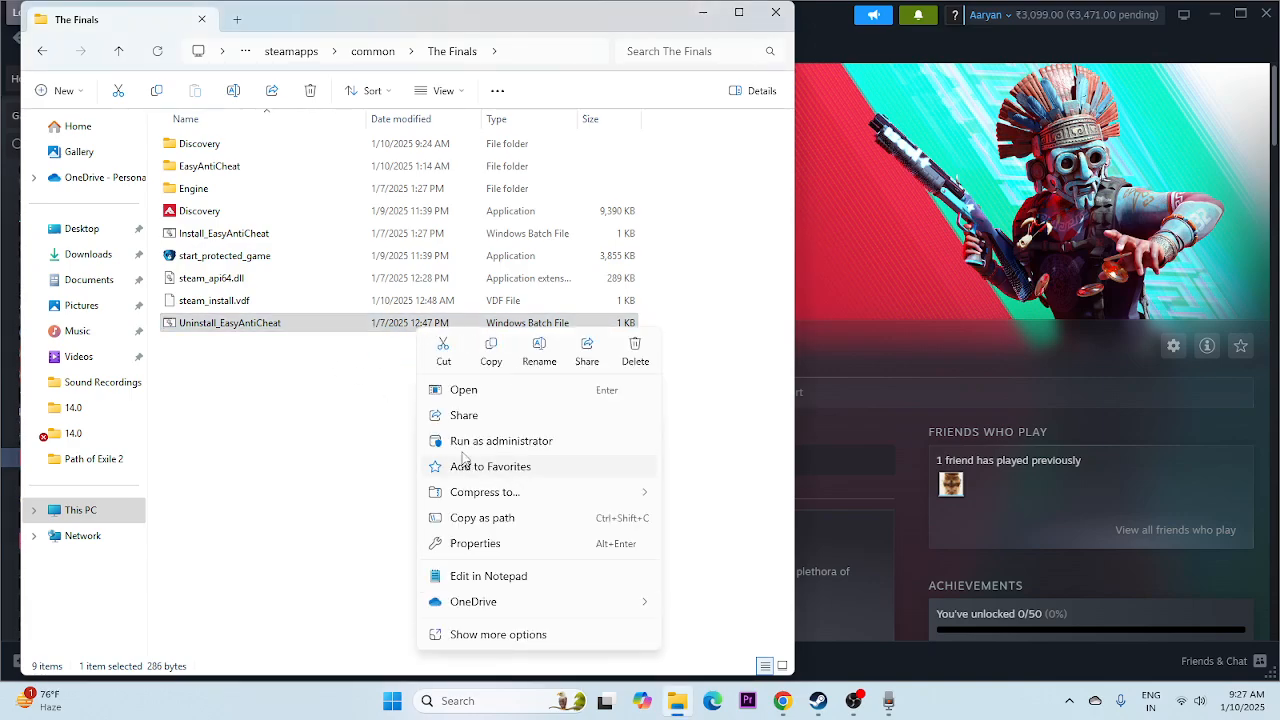
left_click(738, 428)
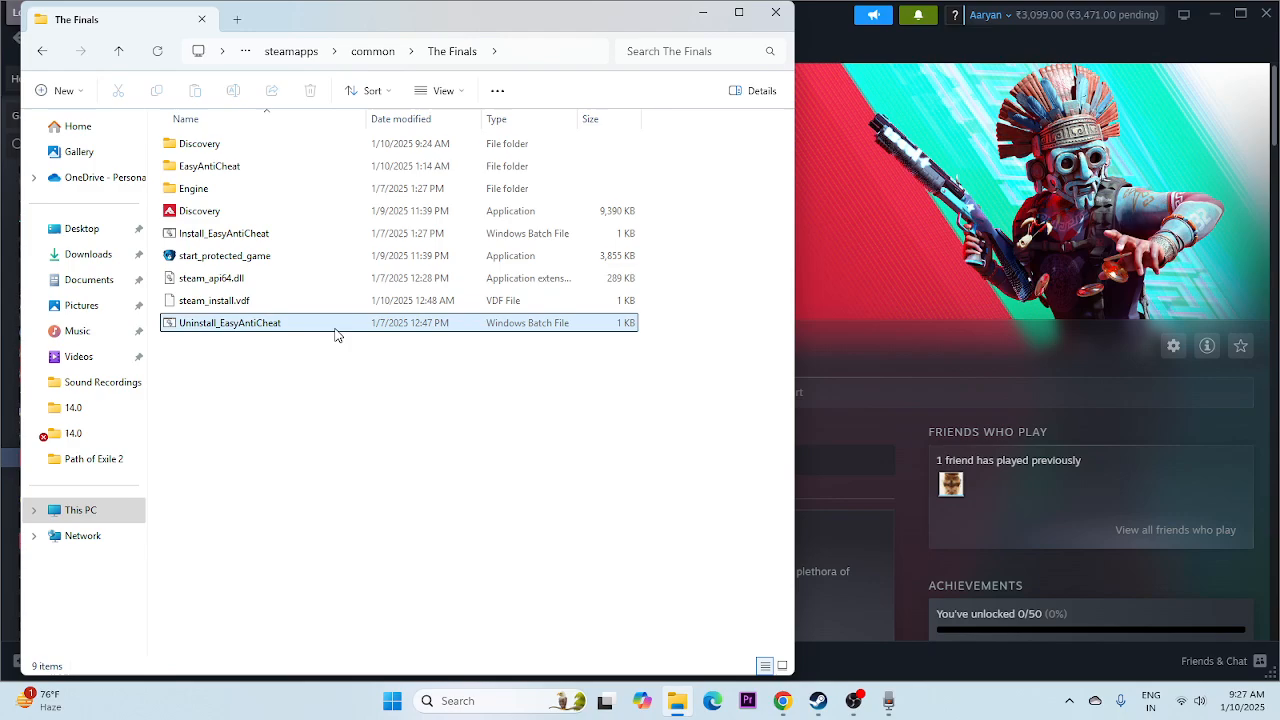
left_click(775, 12)
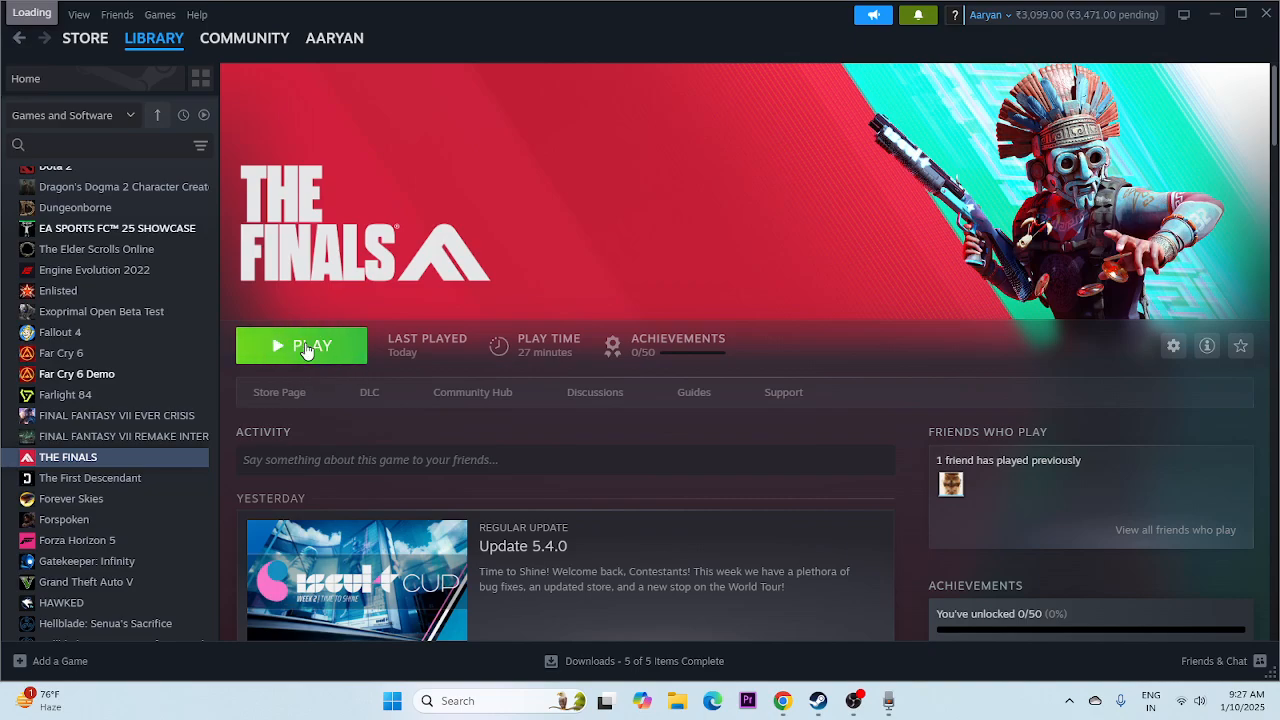
Revisit The Finals folder in the D: drive's Steam library to look over its EasyAntiCheat files, and close the window.
left_click(677, 701)
left_click(90, 514)
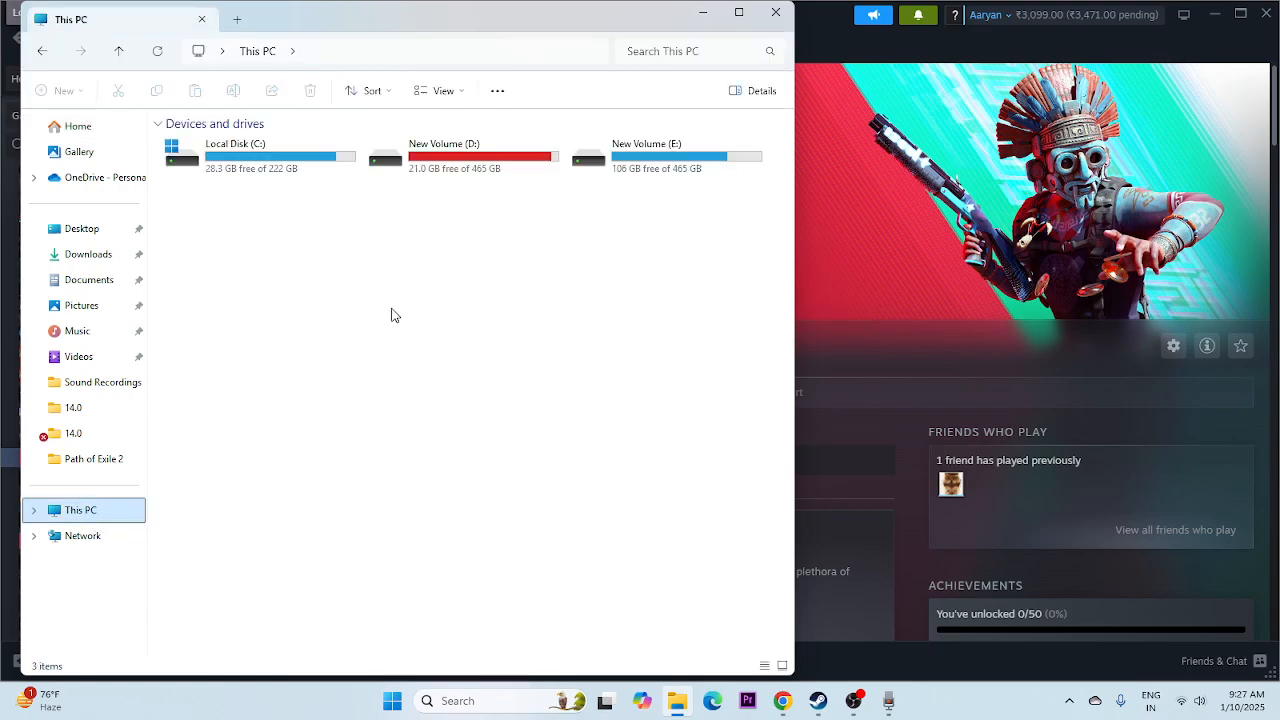
double_click(450, 156)
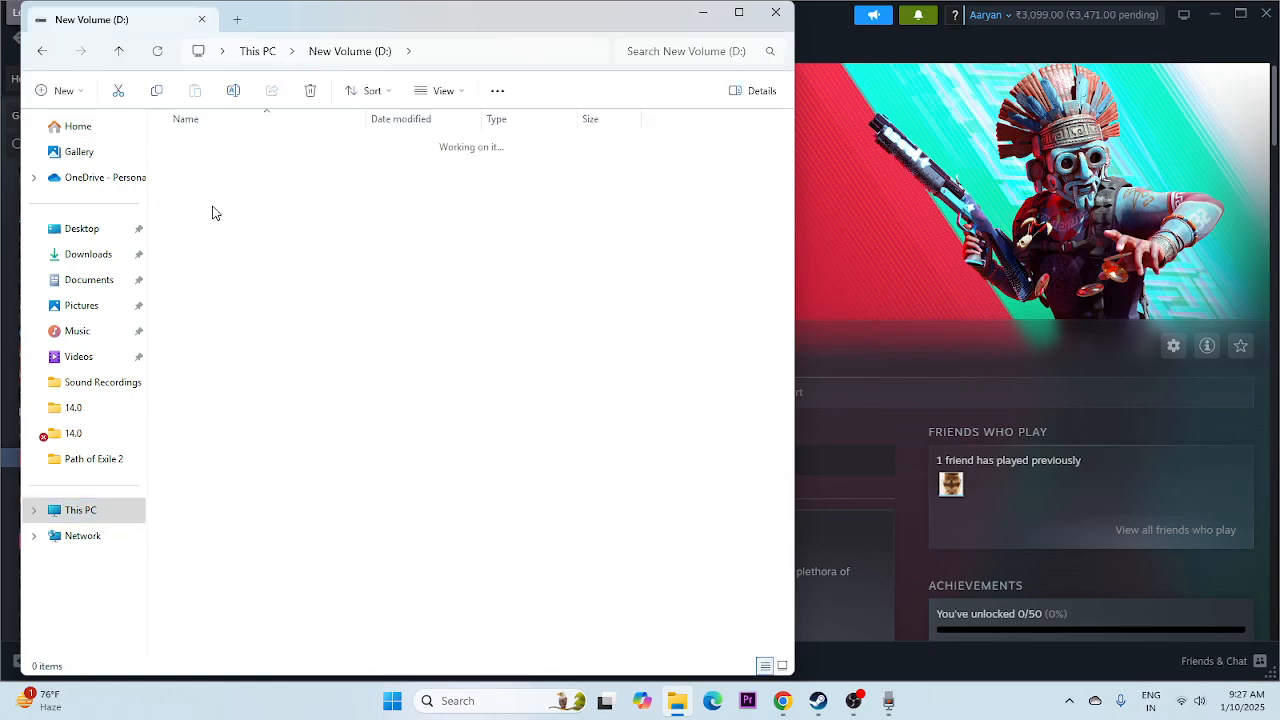
double_click(210, 142)
double_click(216, 148)
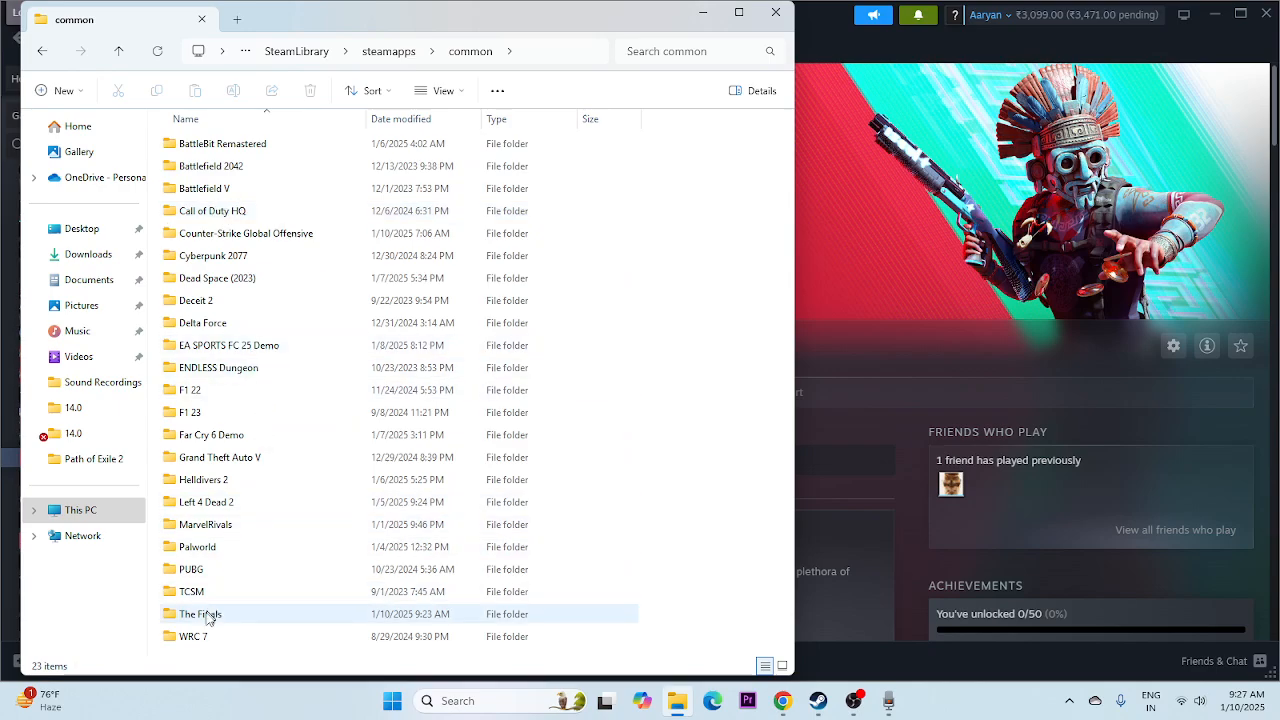
double_click(205, 615)
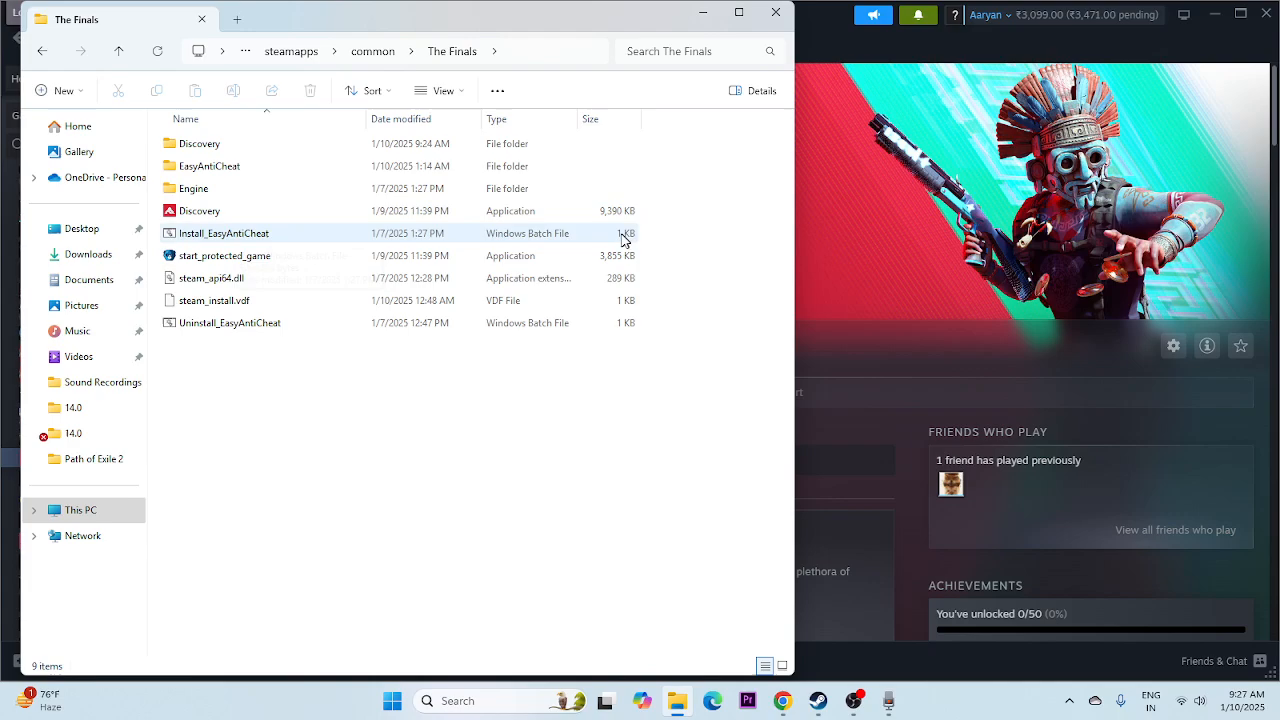
left_click(775, 14)
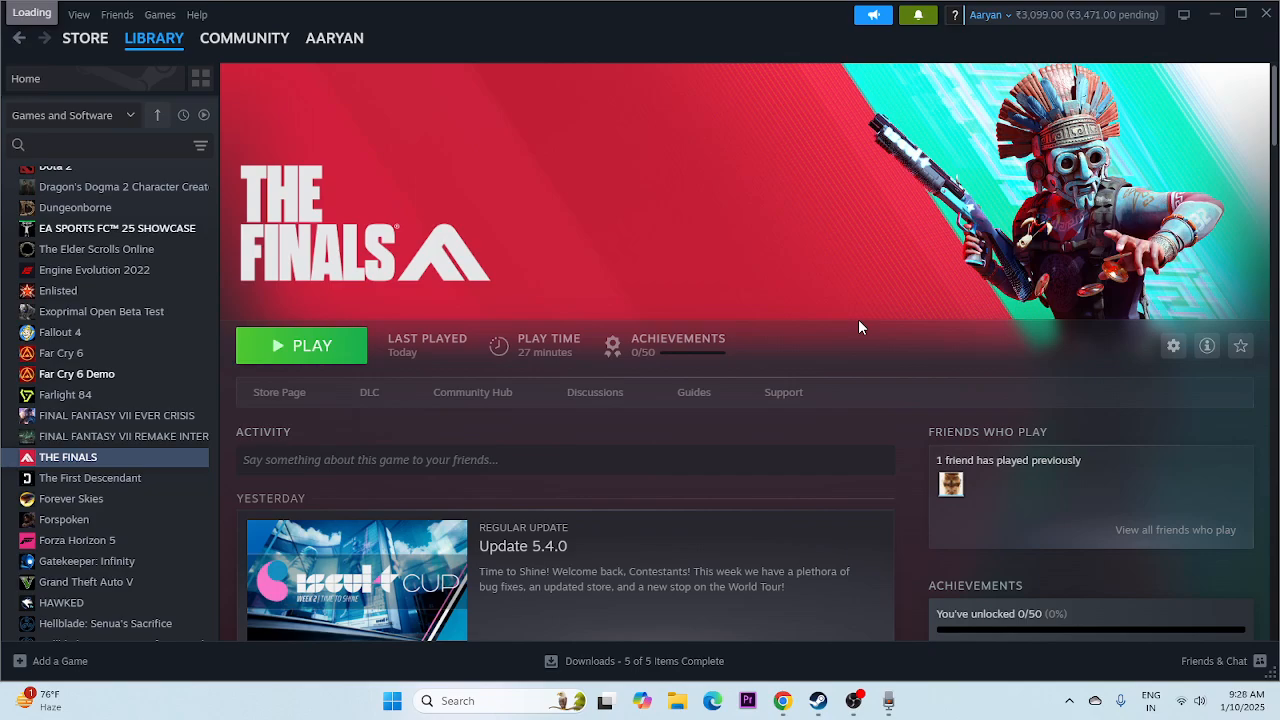
Open Task Manager maximized, examine the running apps and background processes, including the antivirus ones, and close it.
right_click(390, 705)
left_click(377, 502)
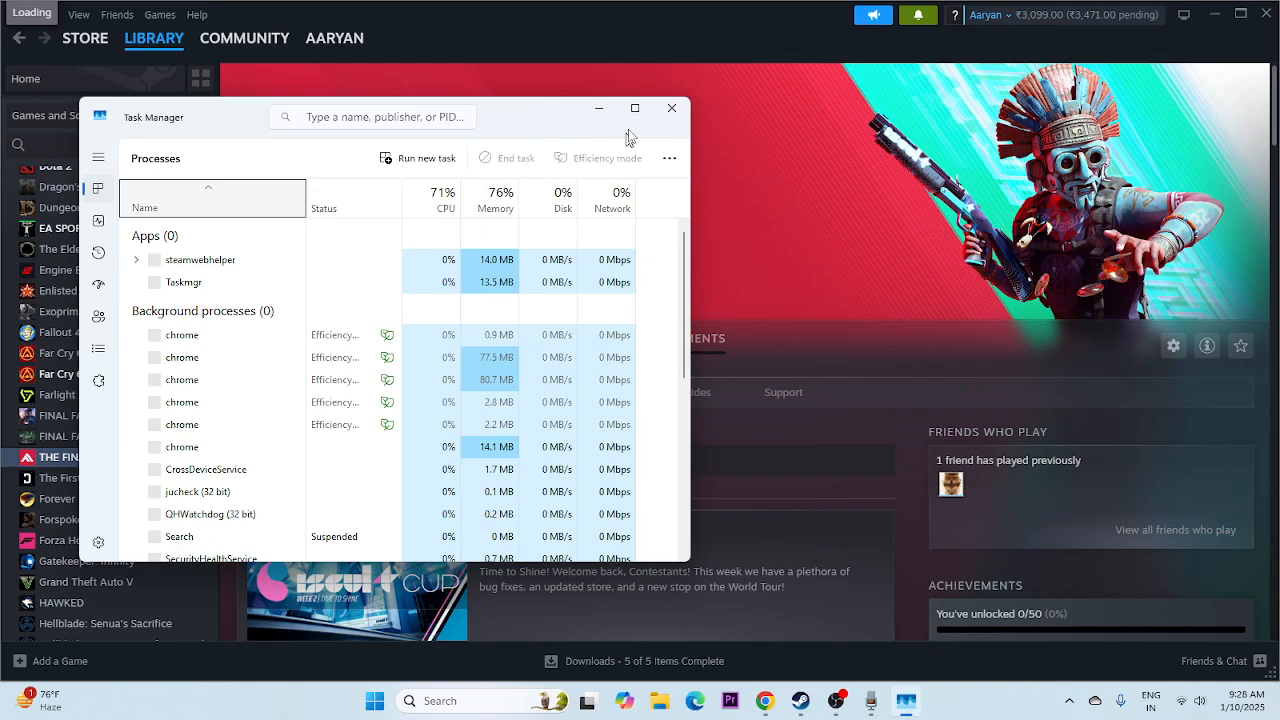
left_click(635, 108)
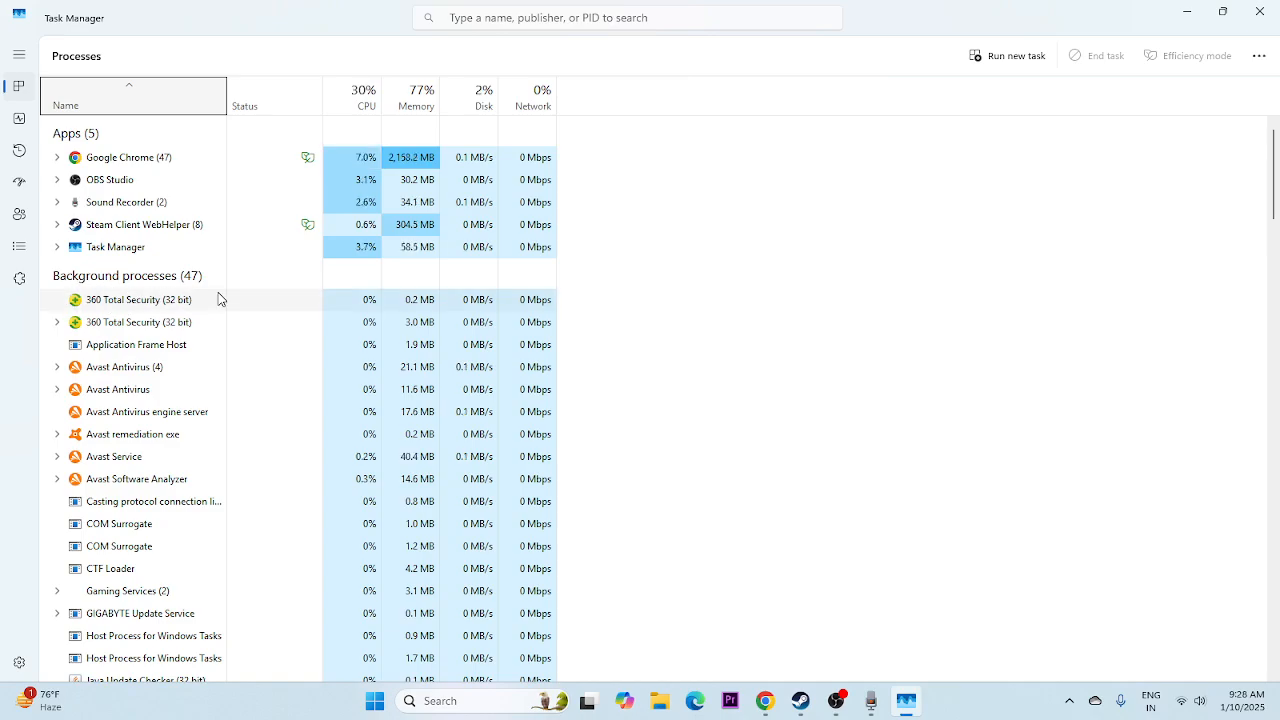
scroll(226, 405, "down", 3)
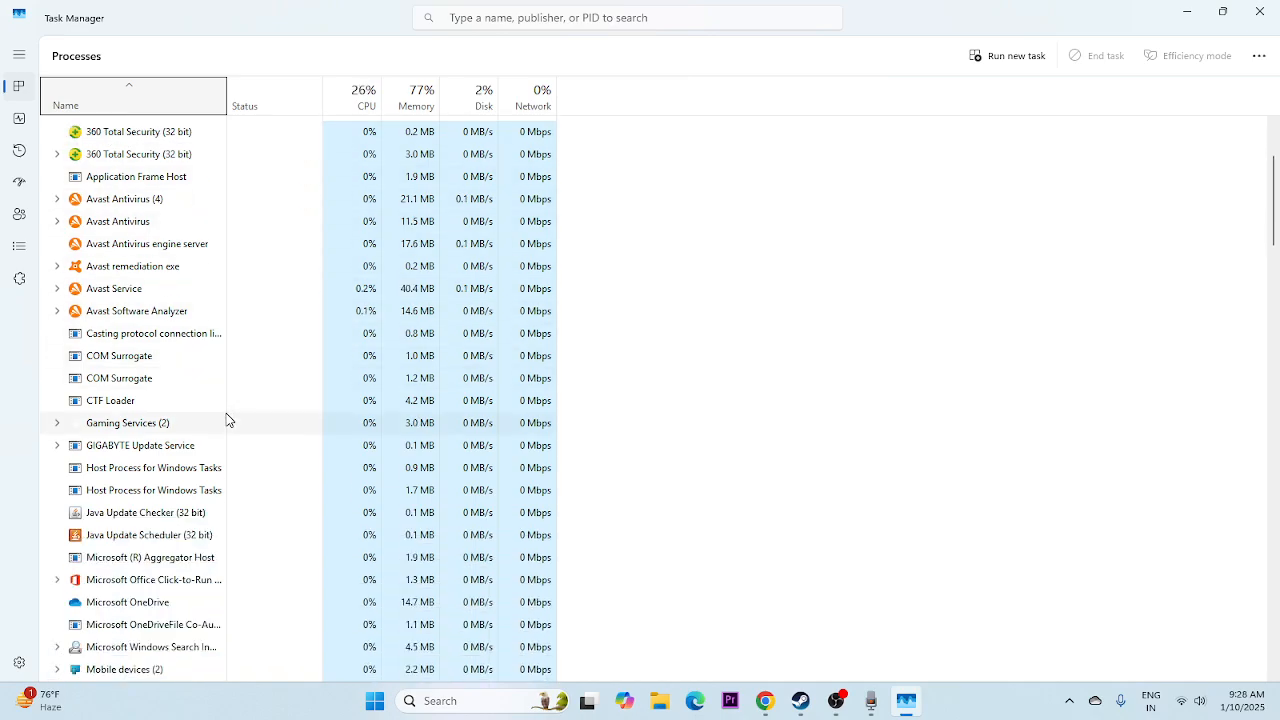
scroll(226, 420, "down", 3)
scroll(226, 420, "up", 5)
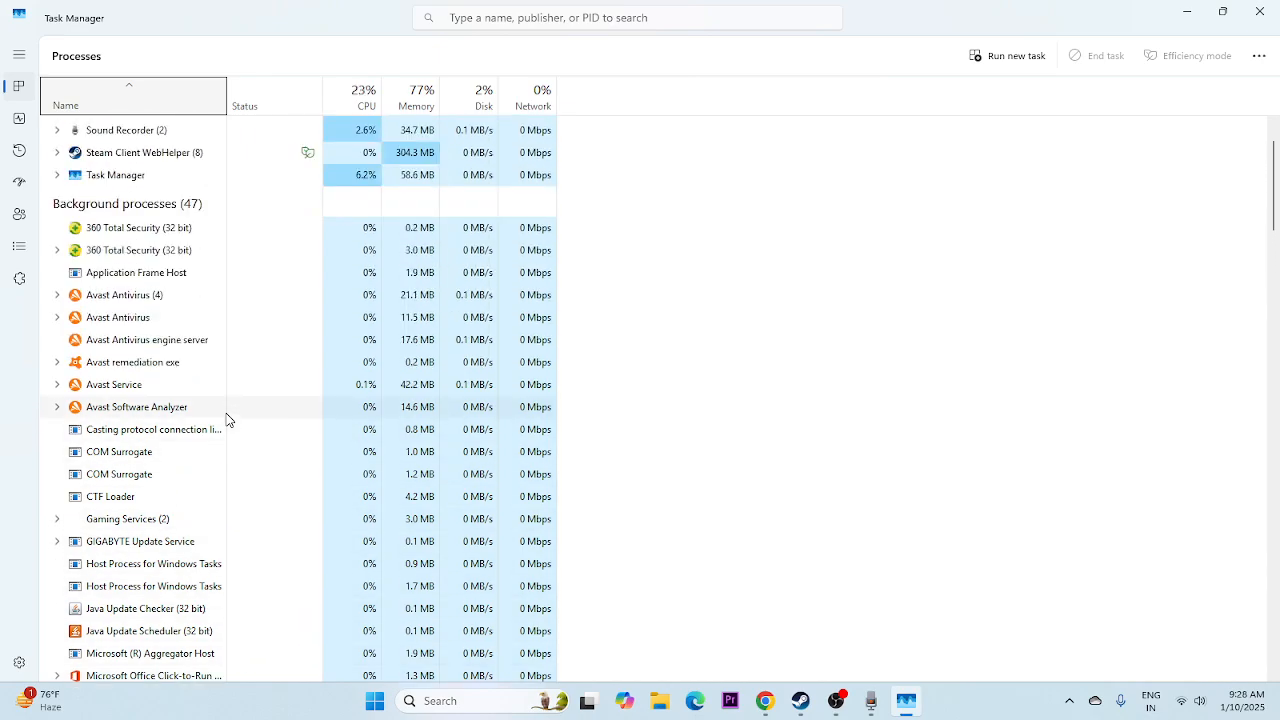
scroll(226, 420, "up", 1)
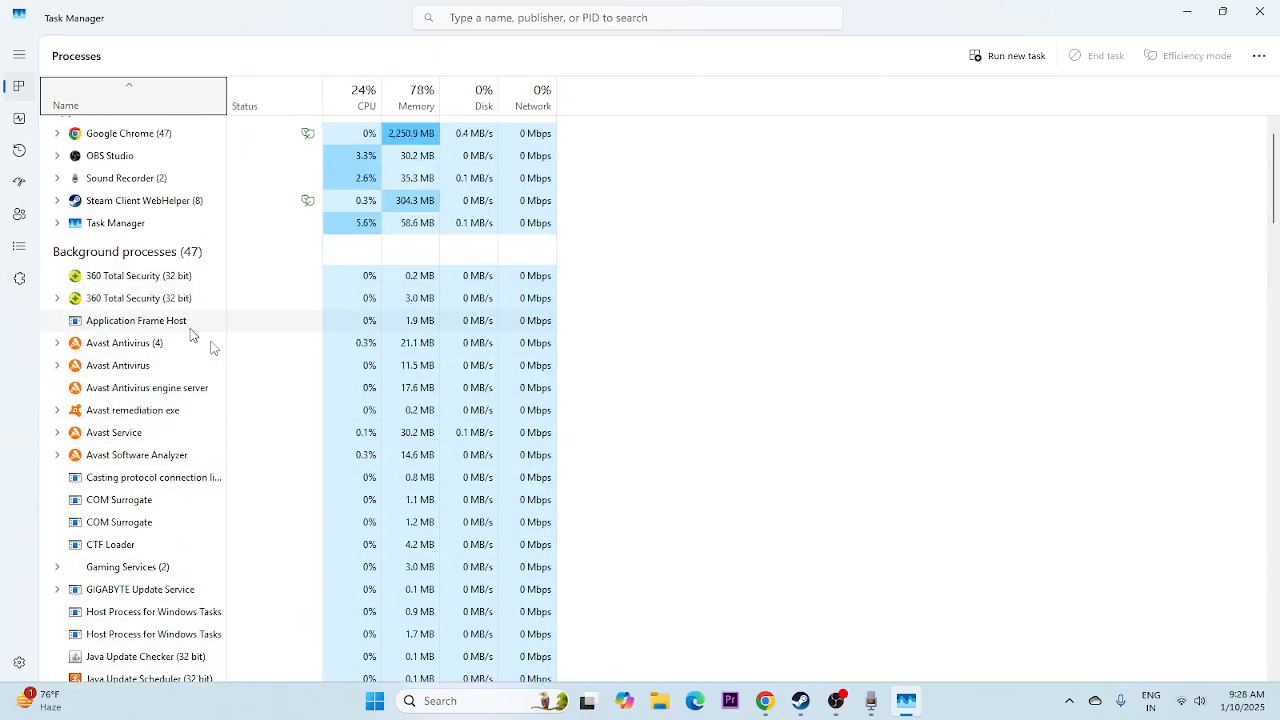
scroll(226, 370, "down", 3)
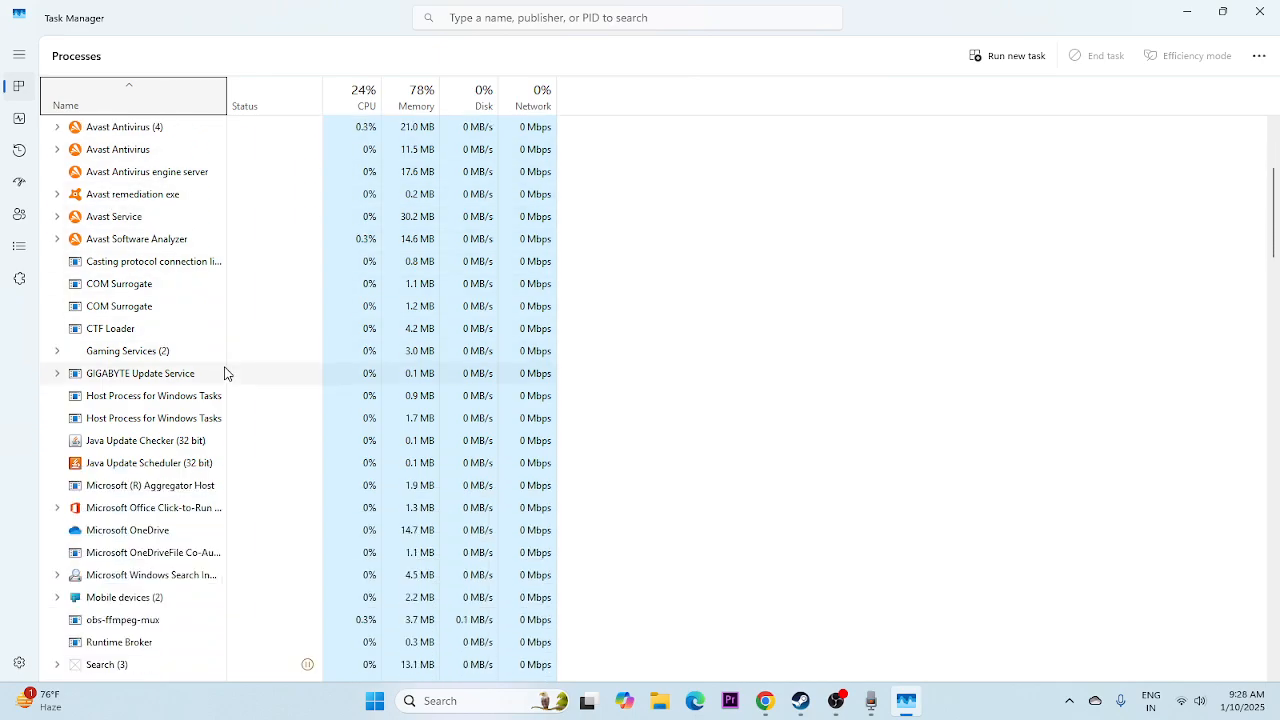
scroll(225, 371, "down", 1)
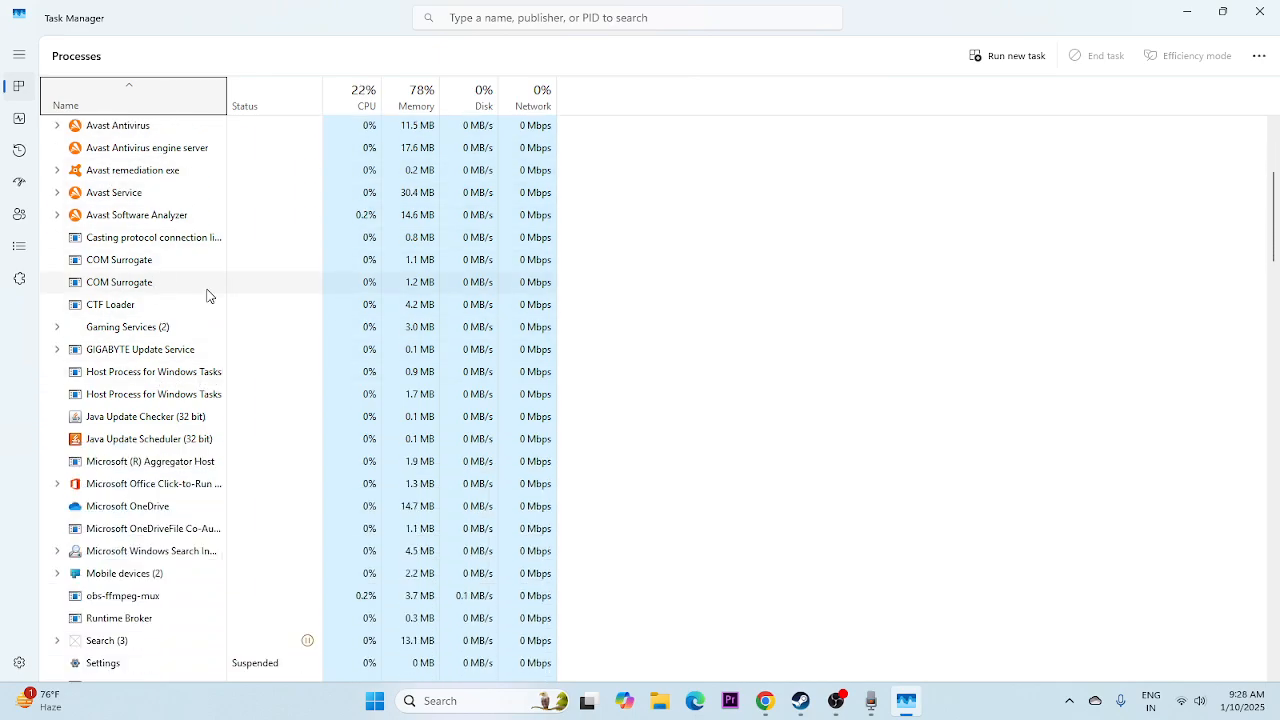
scroll(206, 371, "down", 2)
scroll(211, 400, "up", 1)
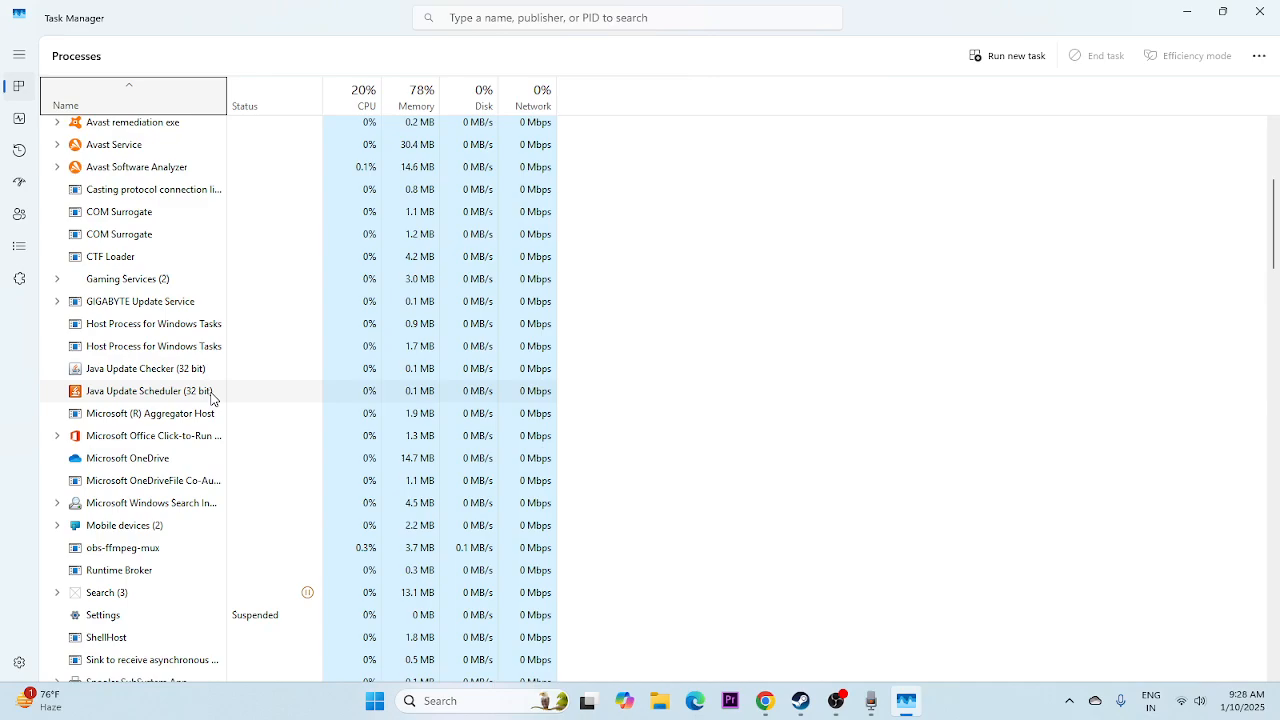
scroll(211, 400, "up", 4)
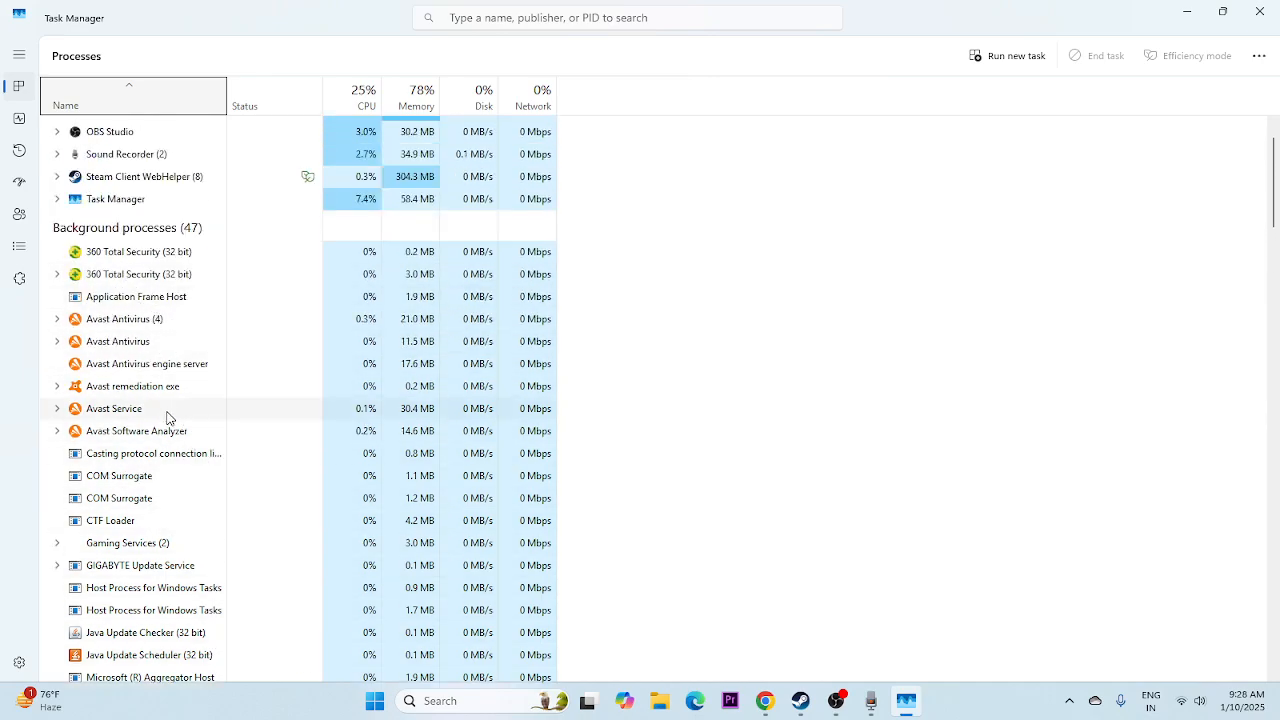
scroll(168, 418, "up", 1)
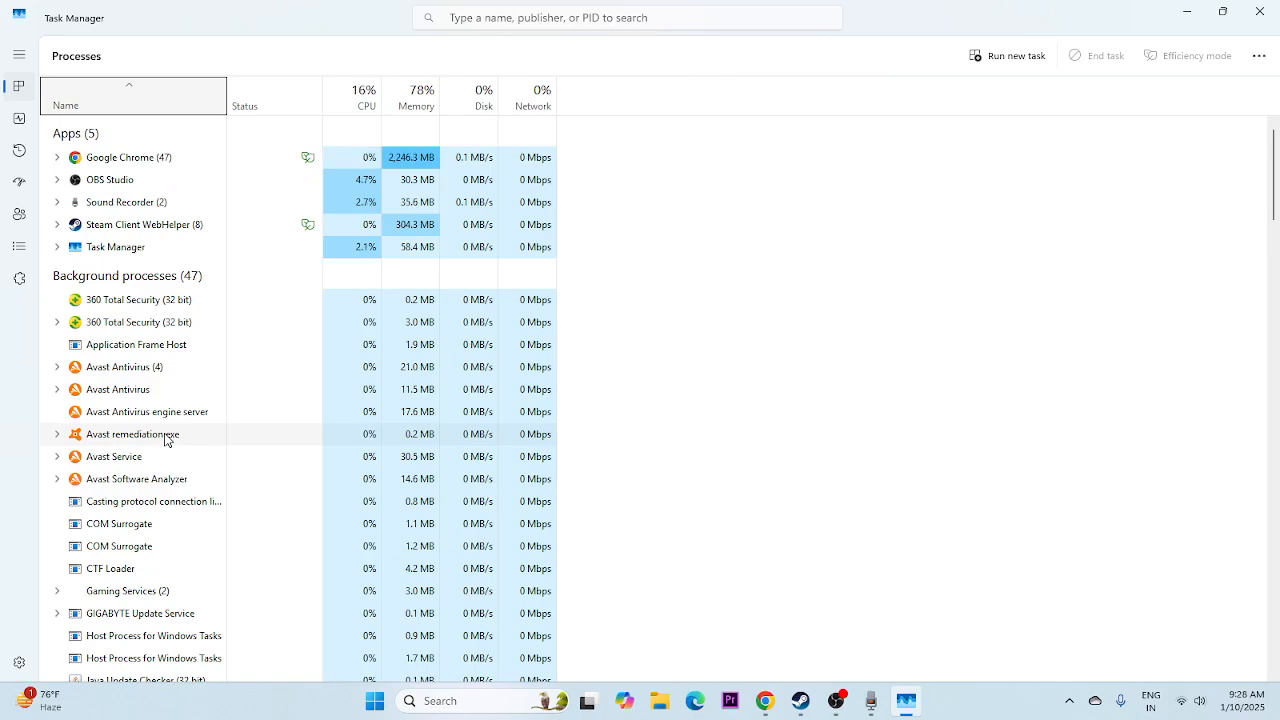
scroll(152, 360, "down", 1)
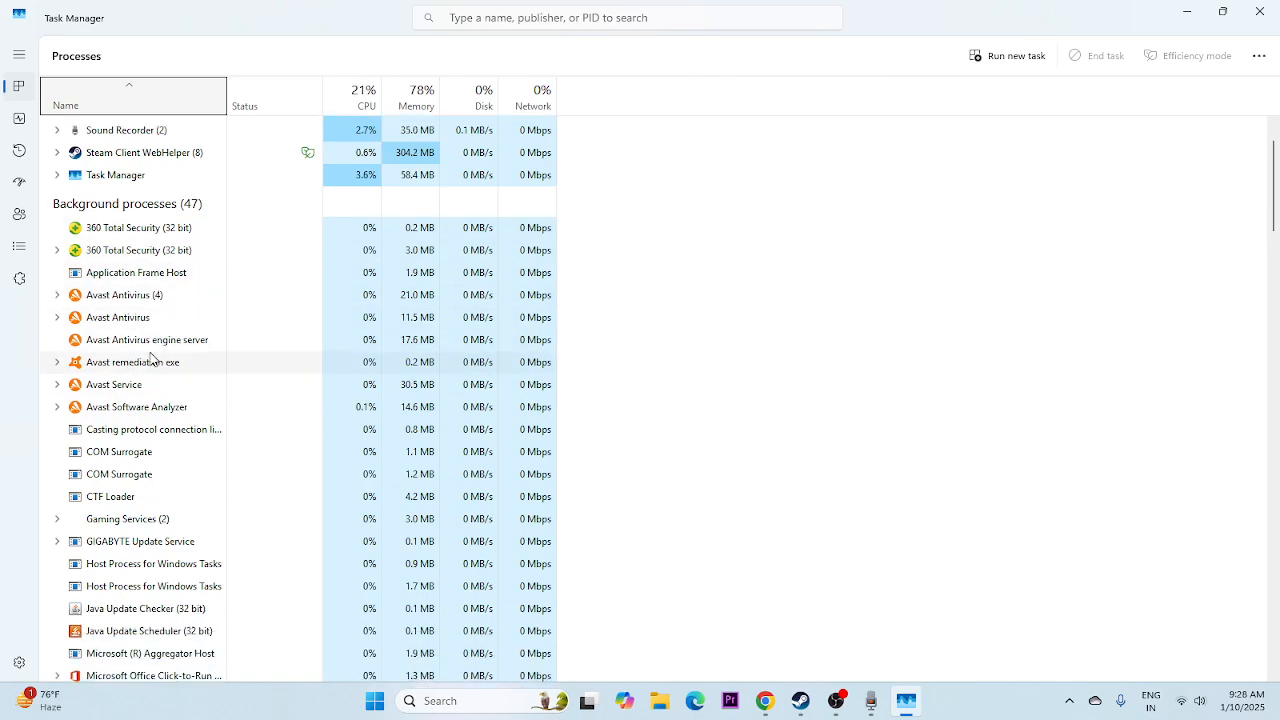
scroll(152, 360, "down", 2)
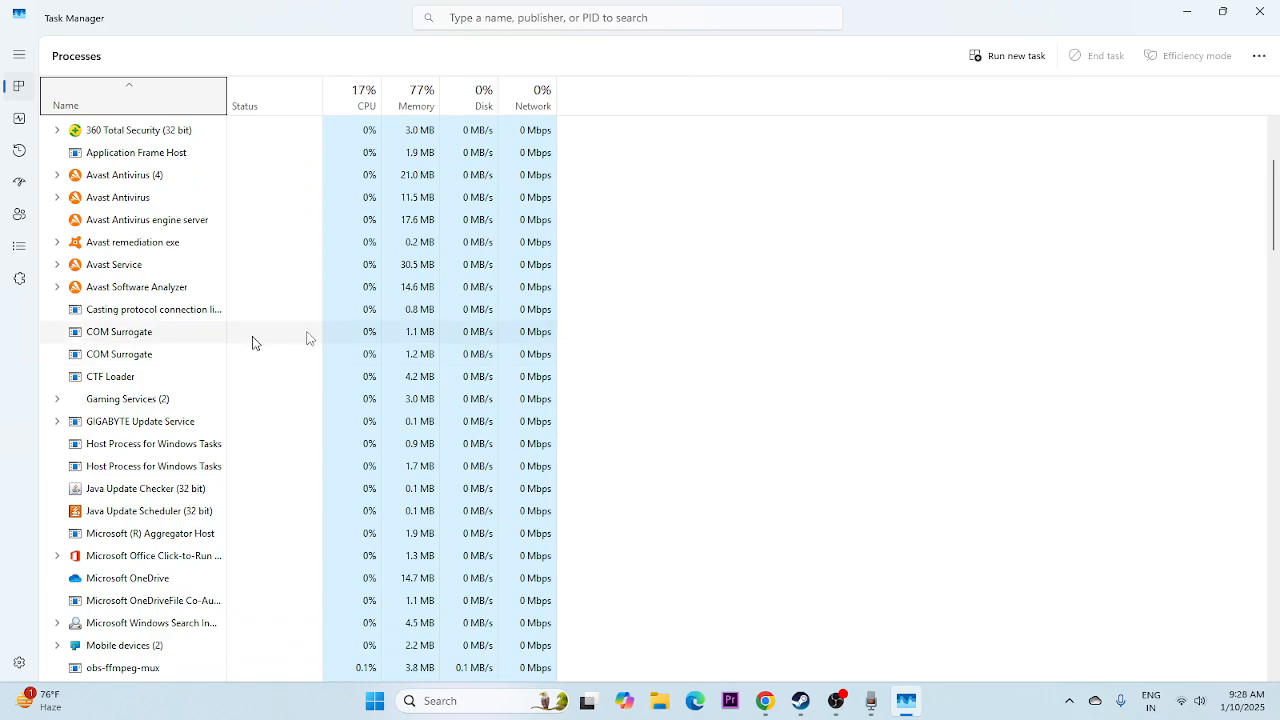
left_click(1274, 6)
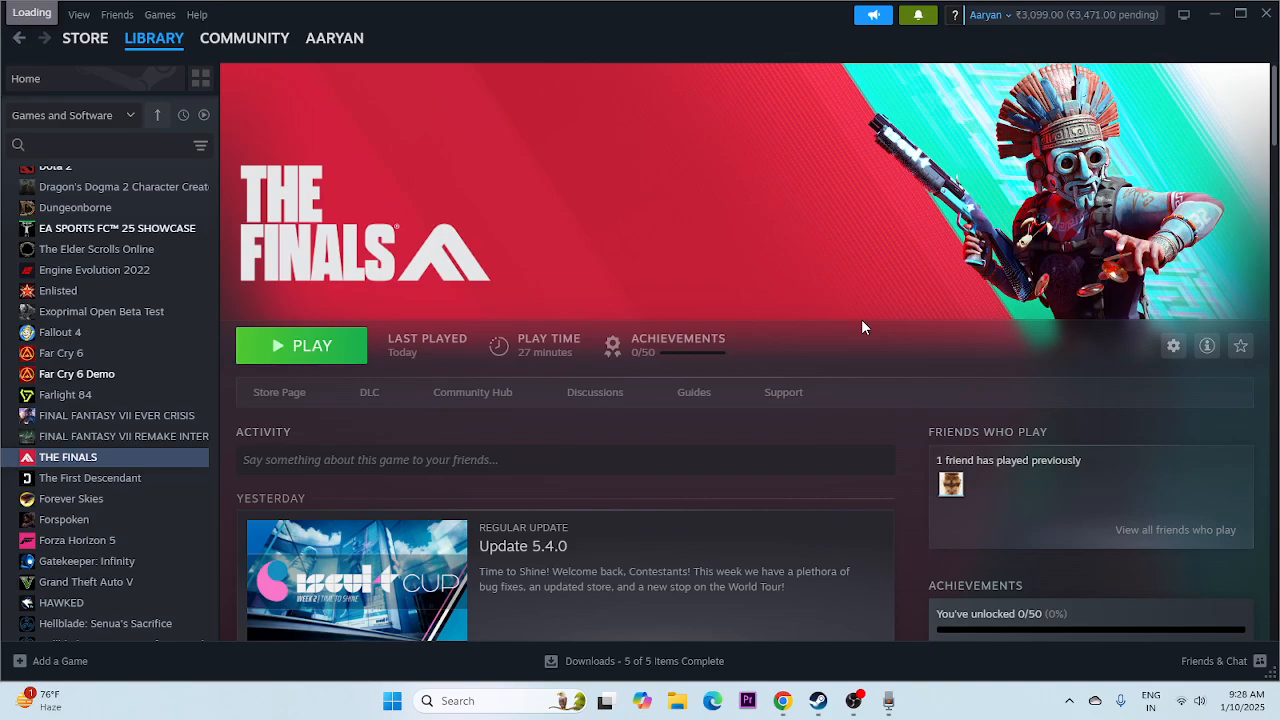
Open the Date & time page in Windows Settings and review the automatic time zone, automatic time and sync options.
left_click(432, 700)
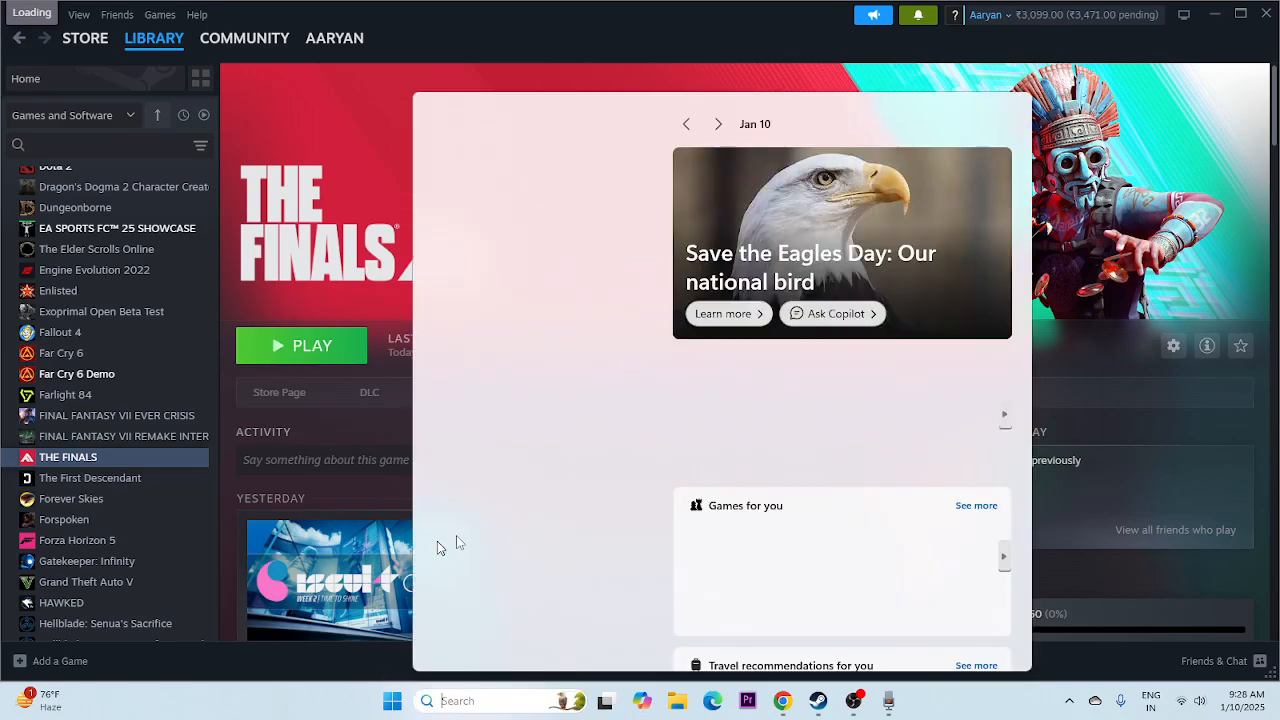
left_click(325, 541)
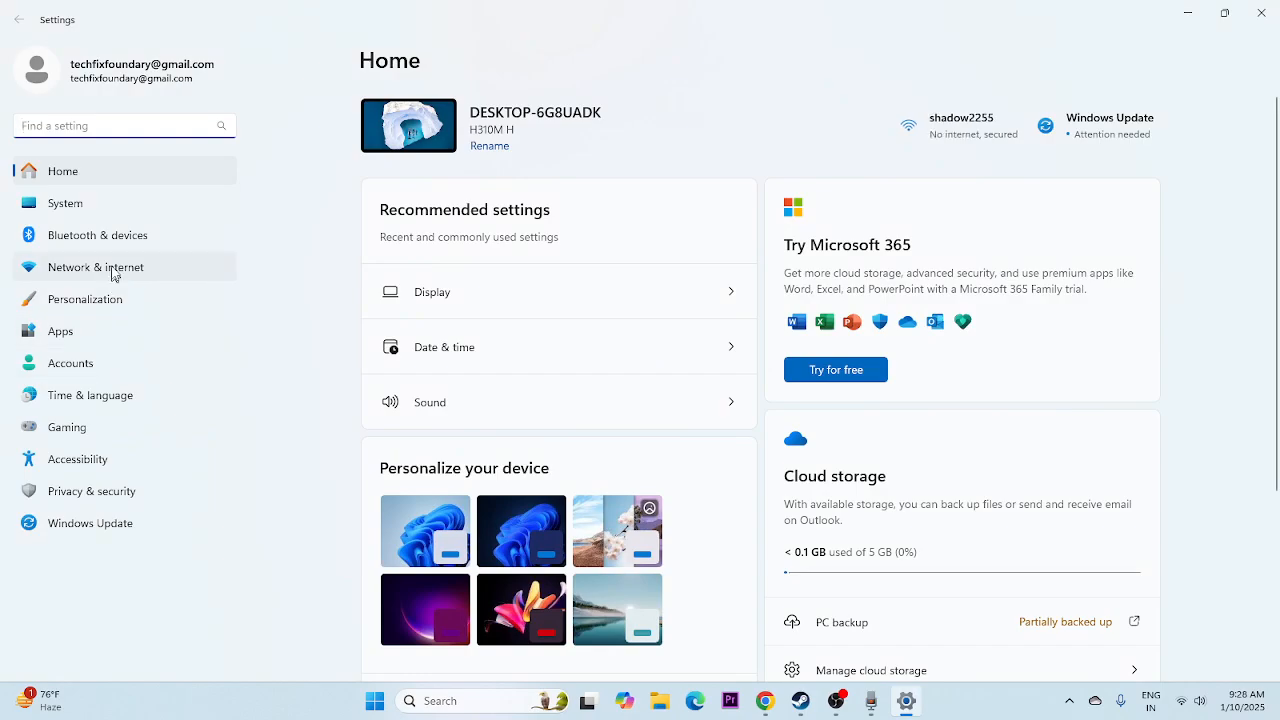
left_click(101, 401)
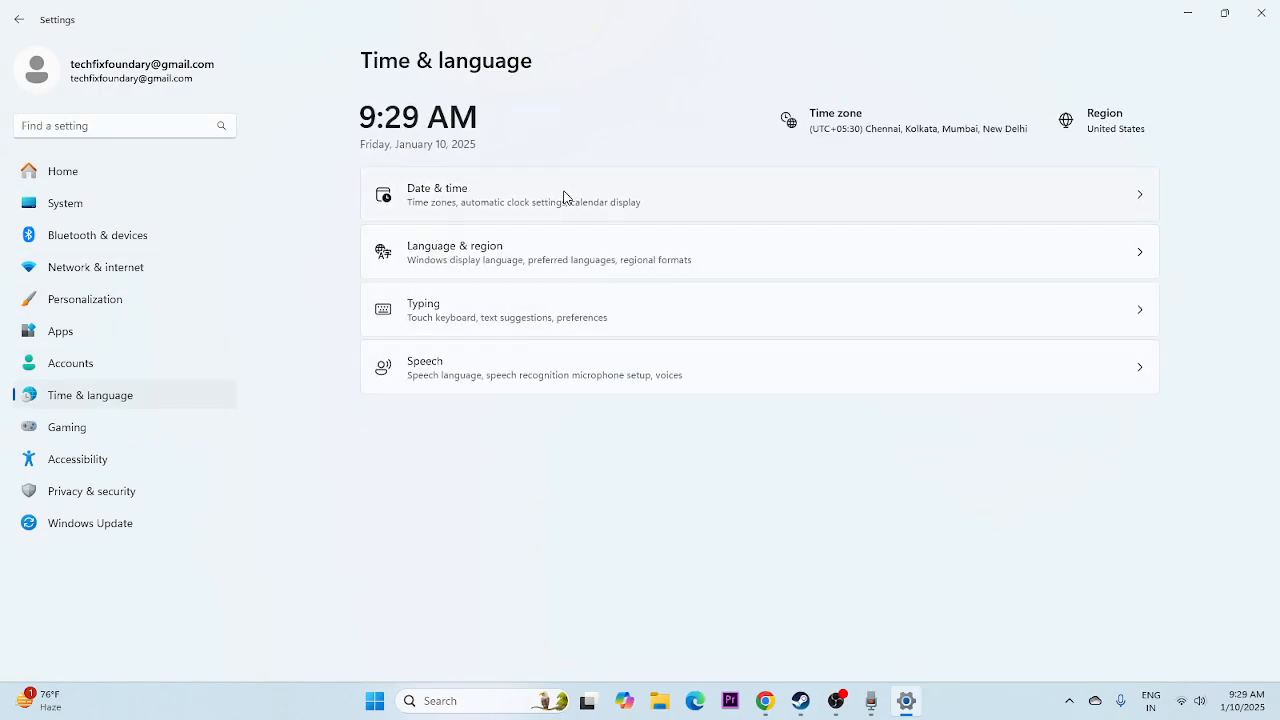
left_click(565, 196)
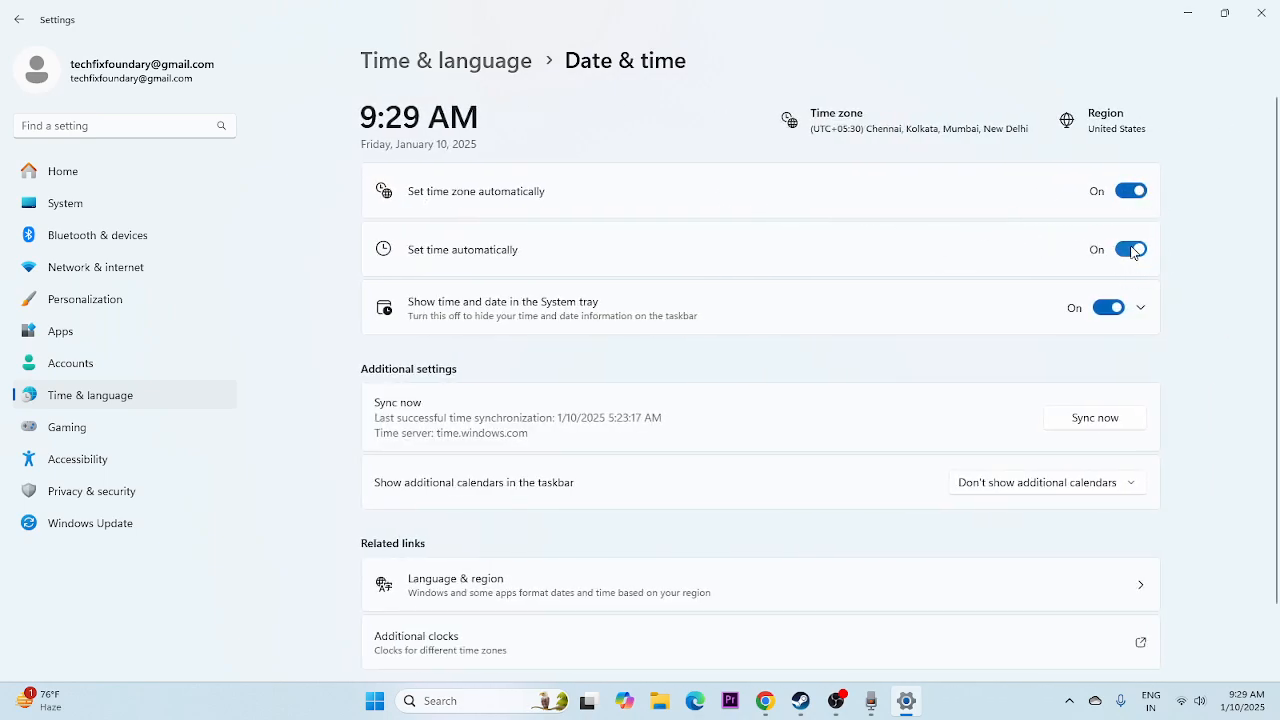
scroll(754, 309, "down", 2)
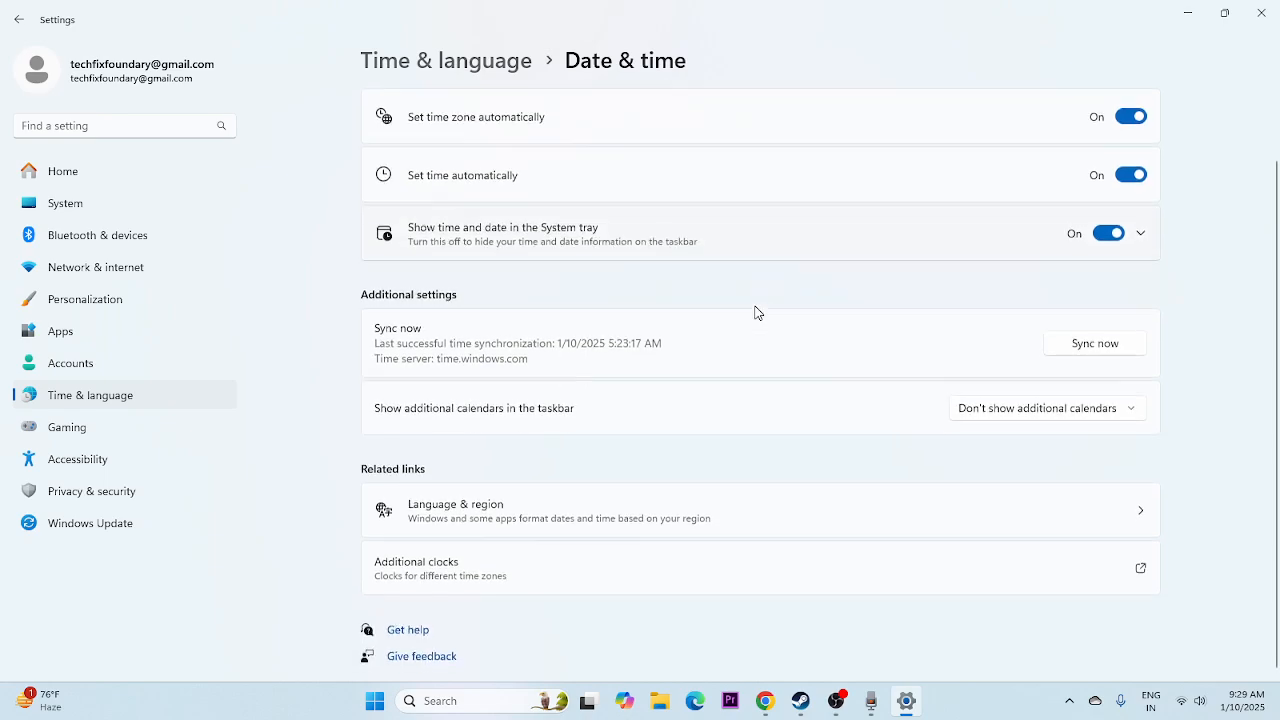
scroll(886, 357, "up", 2)
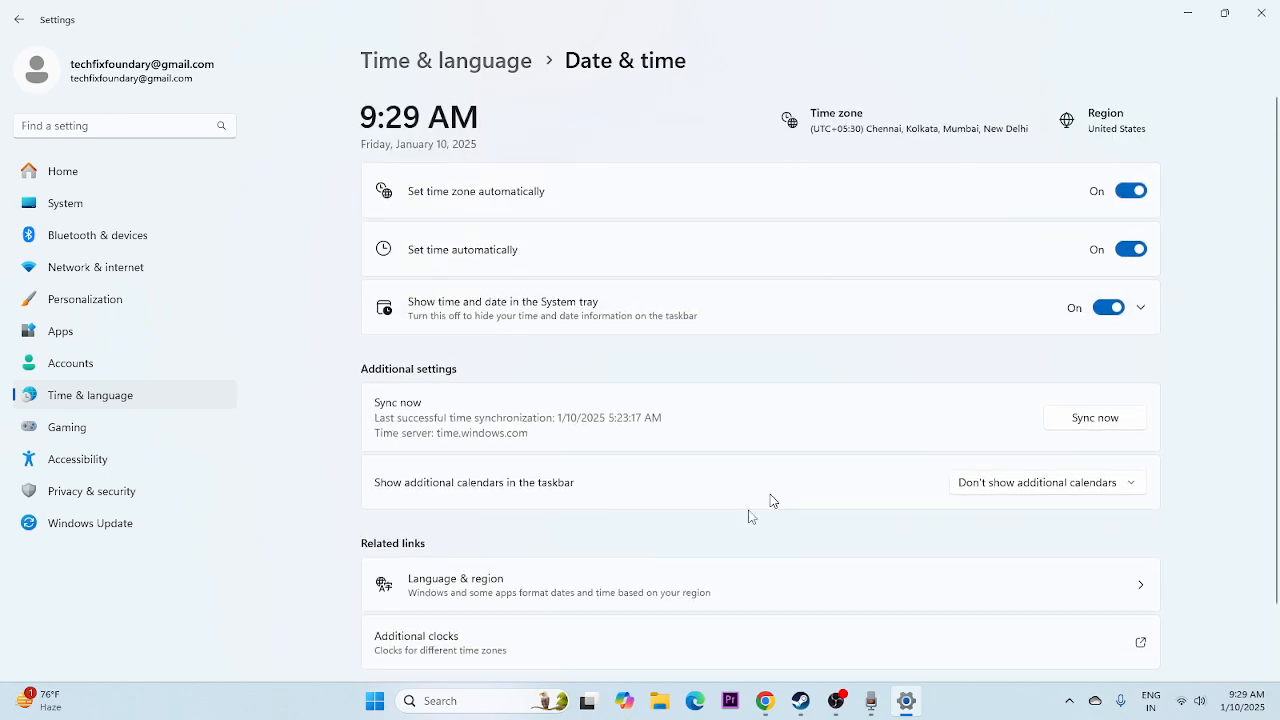
Open the Language & region page, look over the Country or region list without changing it, and close Settings.
scroll(771, 503, "down", 2)
left_click(549, 508)
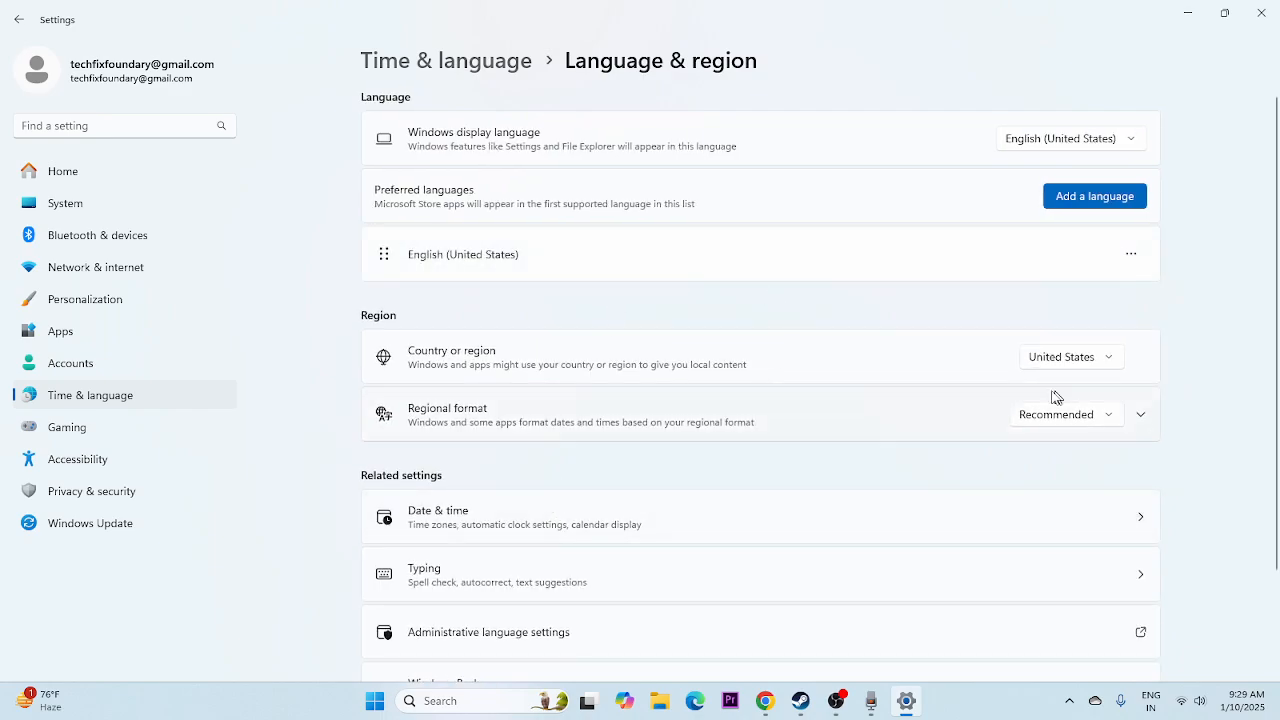
left_click(1117, 364)
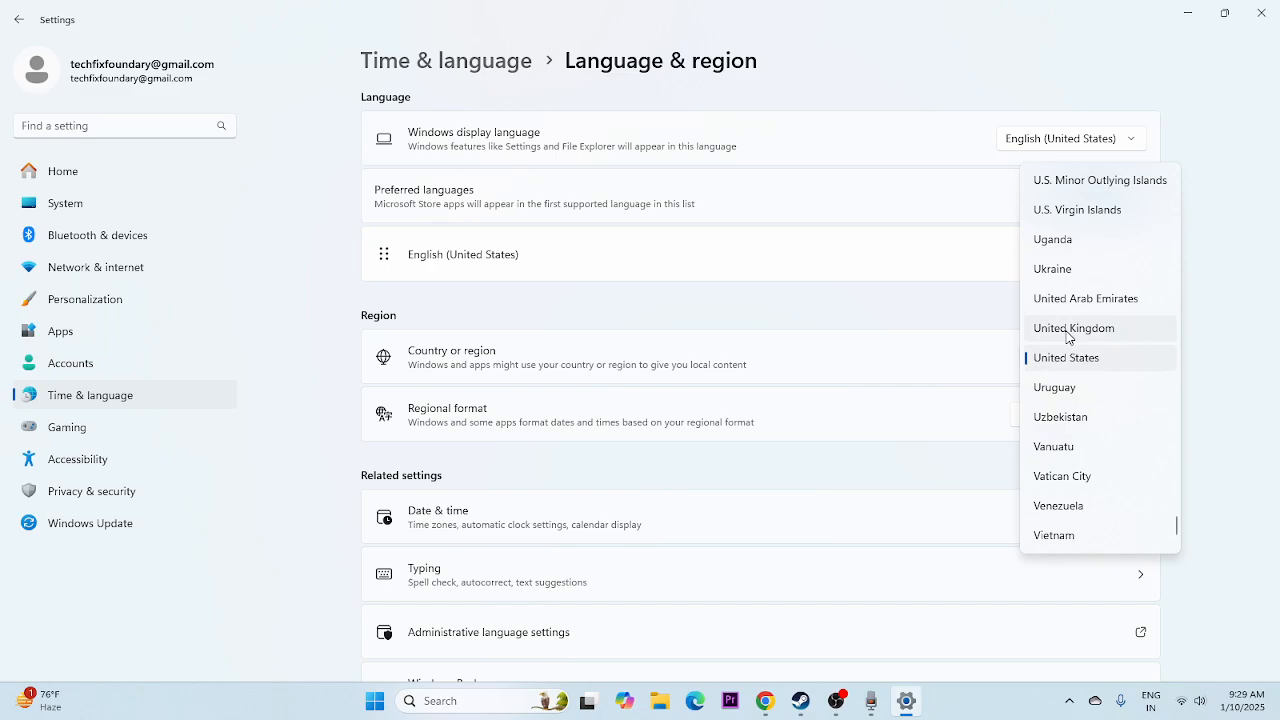
left_click(1217, 344)
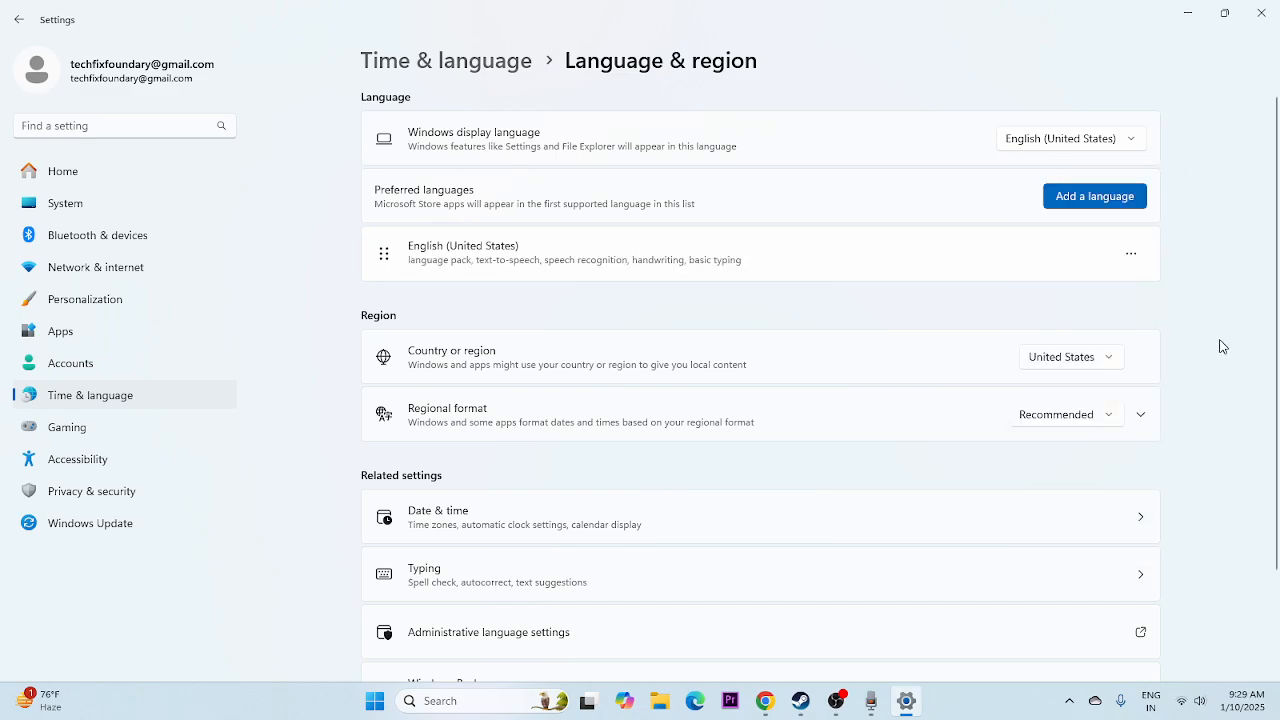
left_click(1261, 13)
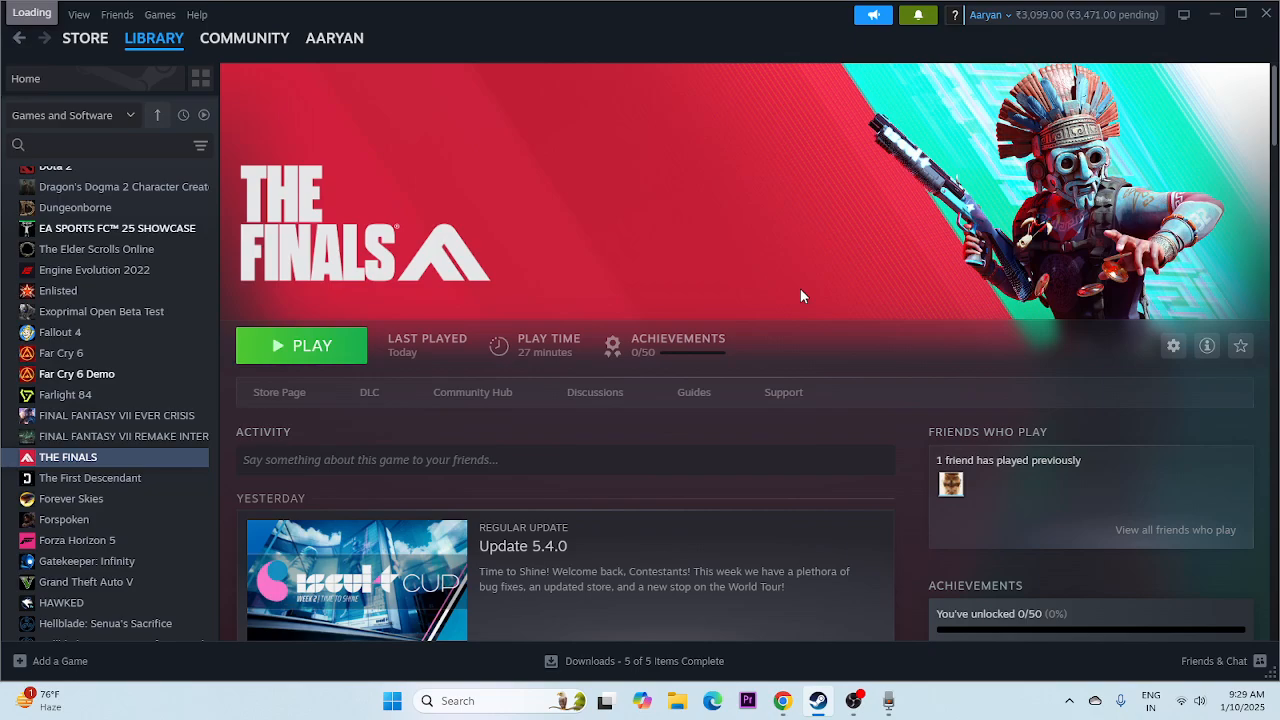
Open Command Prompt as administrator and flush the DNS cache with ipconfig /flushdns.
left_click(455, 701)
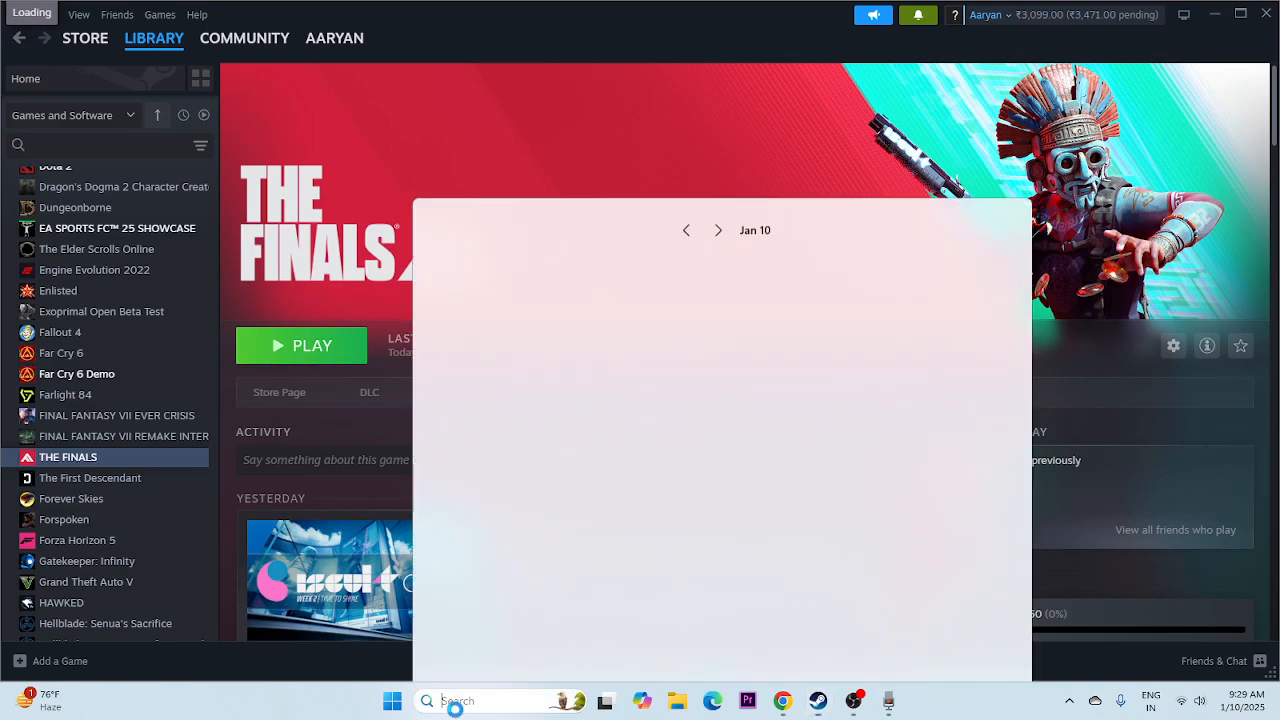
type("cmd")
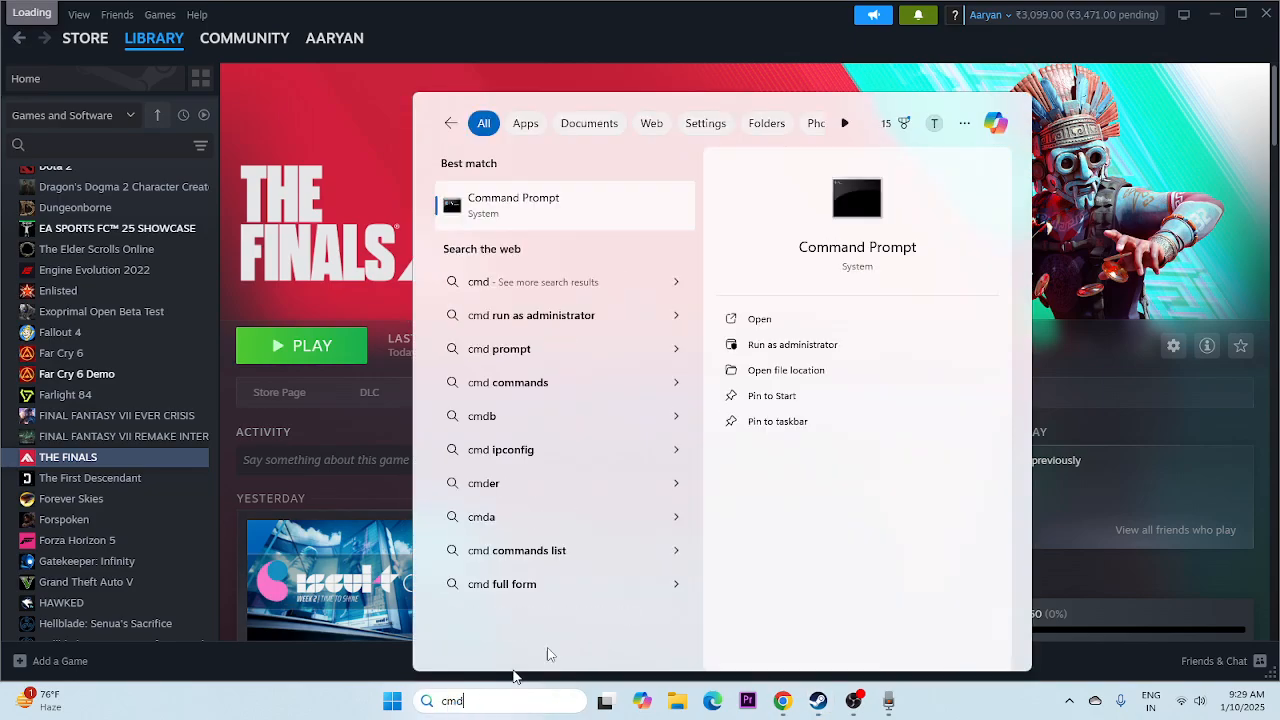
left_click(820, 345)
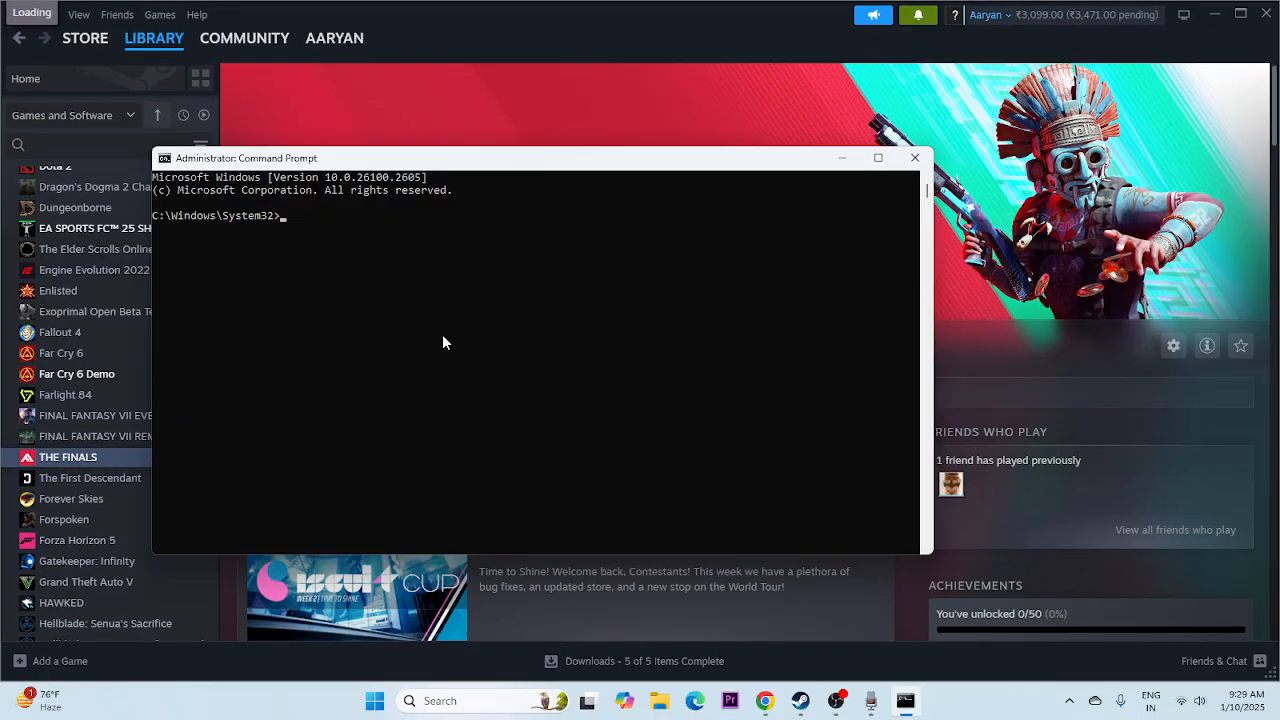
type("ipconfig /flushdns")
key("Return")
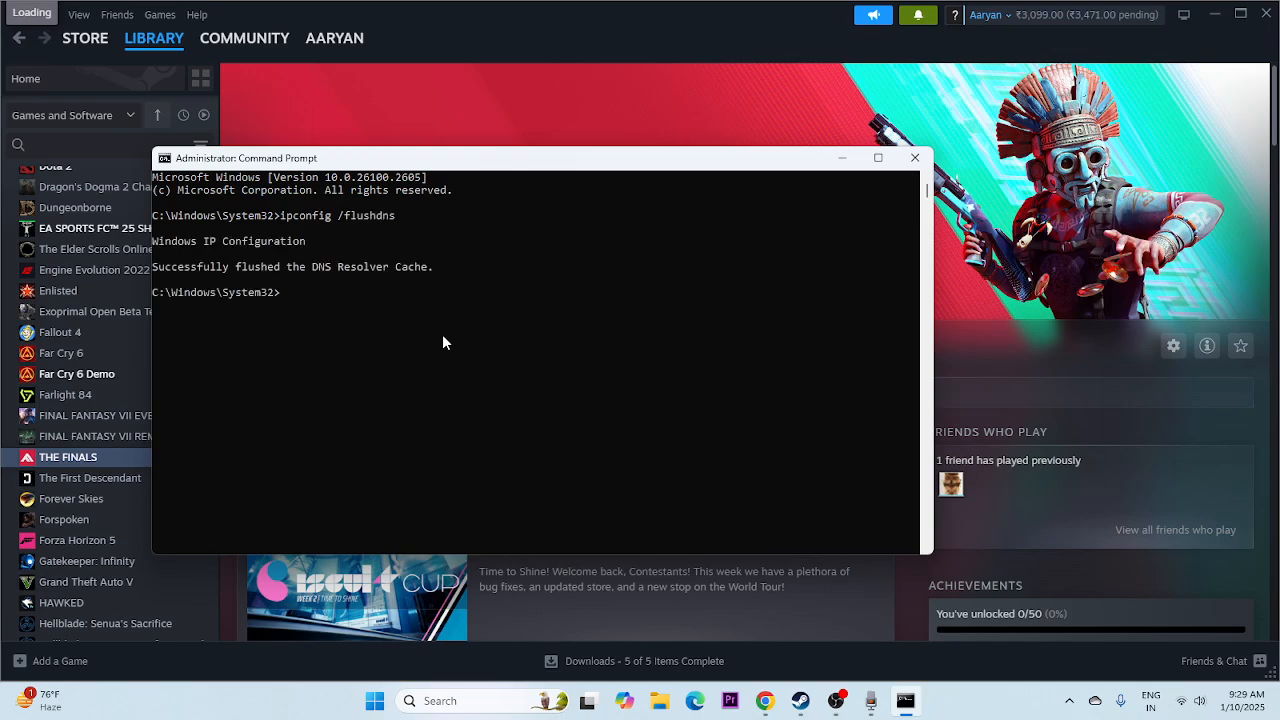
Release and renew the computer's IP address with ipconfig /release and ipconfig /renew.
type("ipconfig /release")
key("Return")
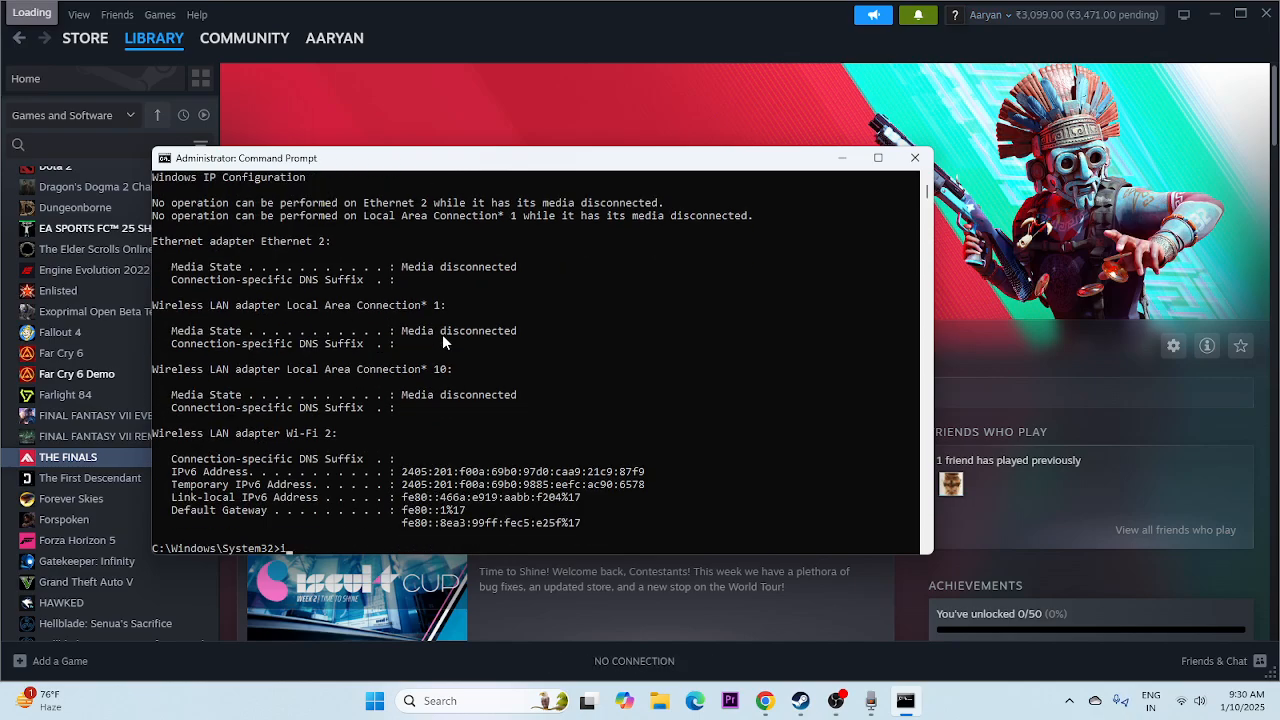
type("ipconfig /renew")
key("Return")
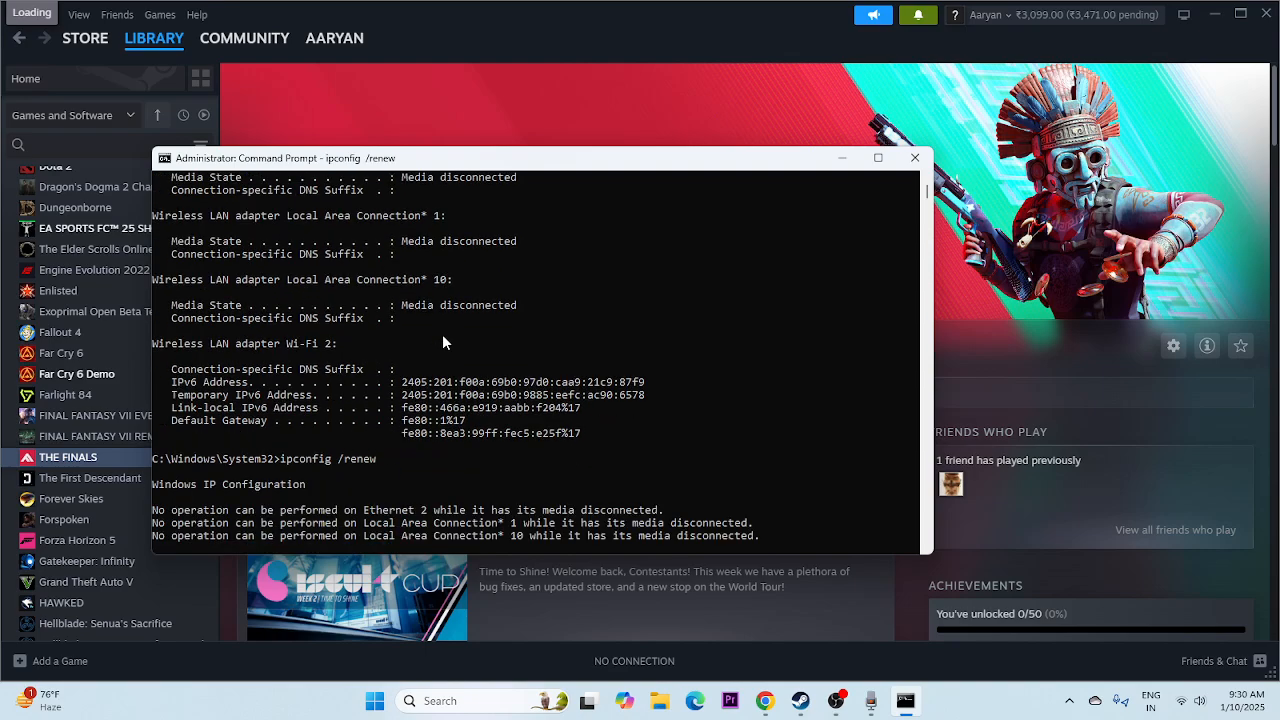
type("i")
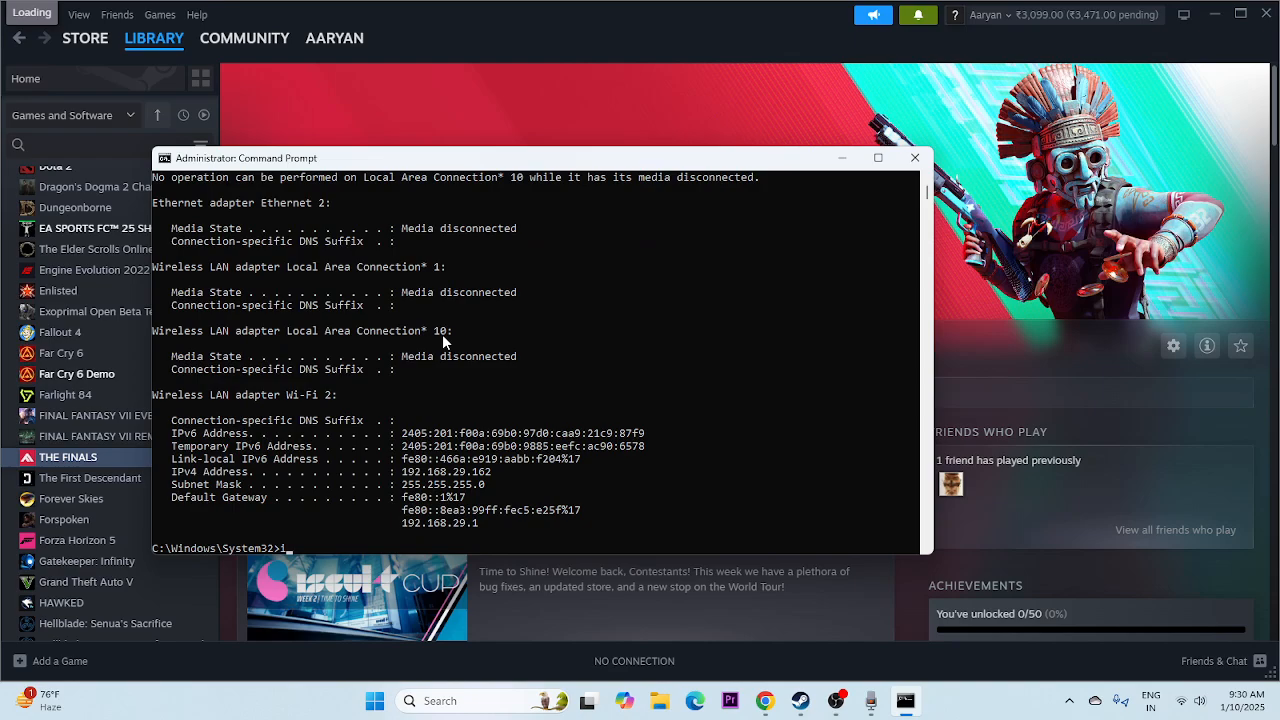
type("pconfig /")
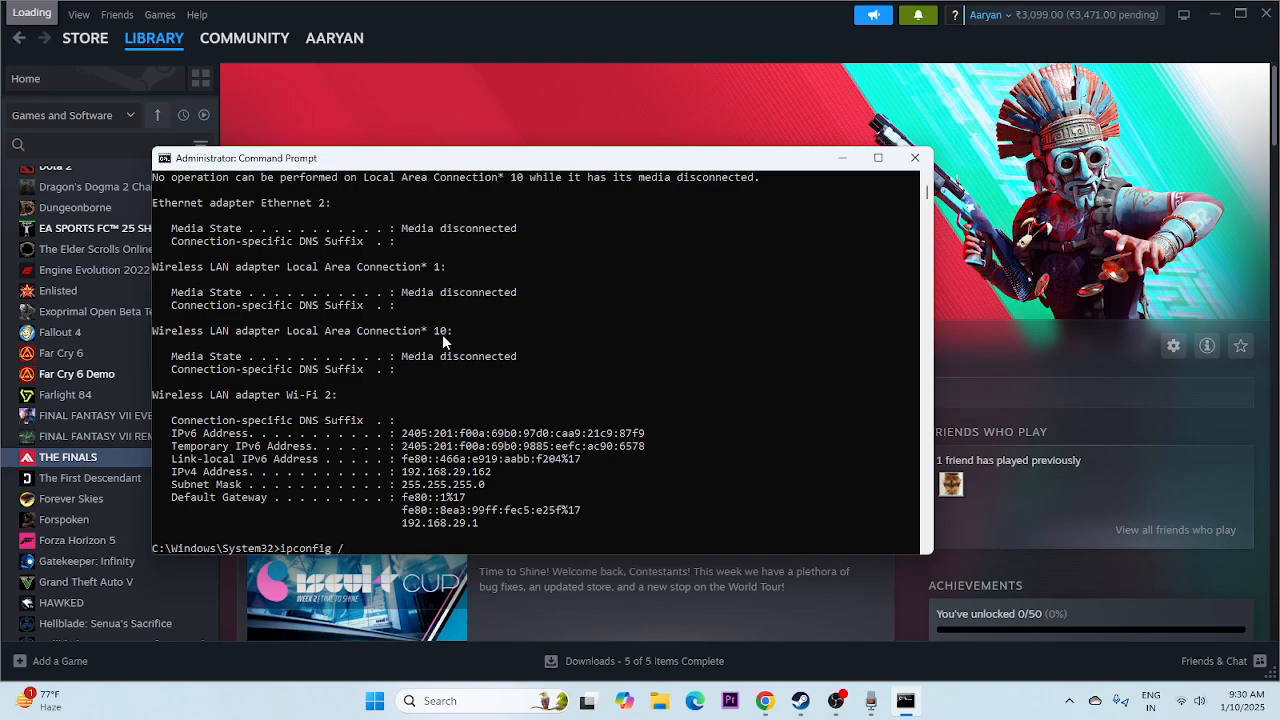
key("BackSpace")
key("BackSpace")
key("BackSpace")
key("BackSpace")
key("BackSpace")
key("BackSpace")
key("BackSpace")
key("BackSpace")
key("BackSpace")
Reset the IP stack and the Winsock catalog with netsh int ip reset and netsh winsock reset.
type("netsh int ip reset")
key("Return")
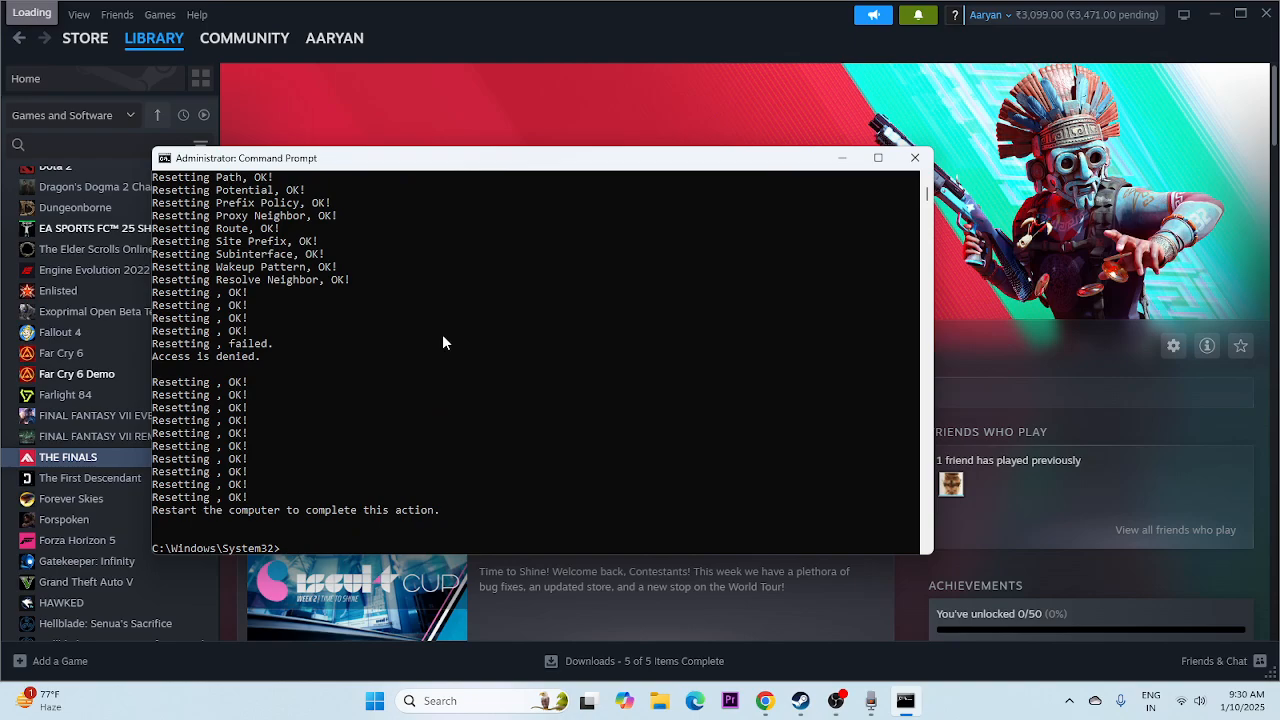
type("netsh winsock reset")
key("Return")
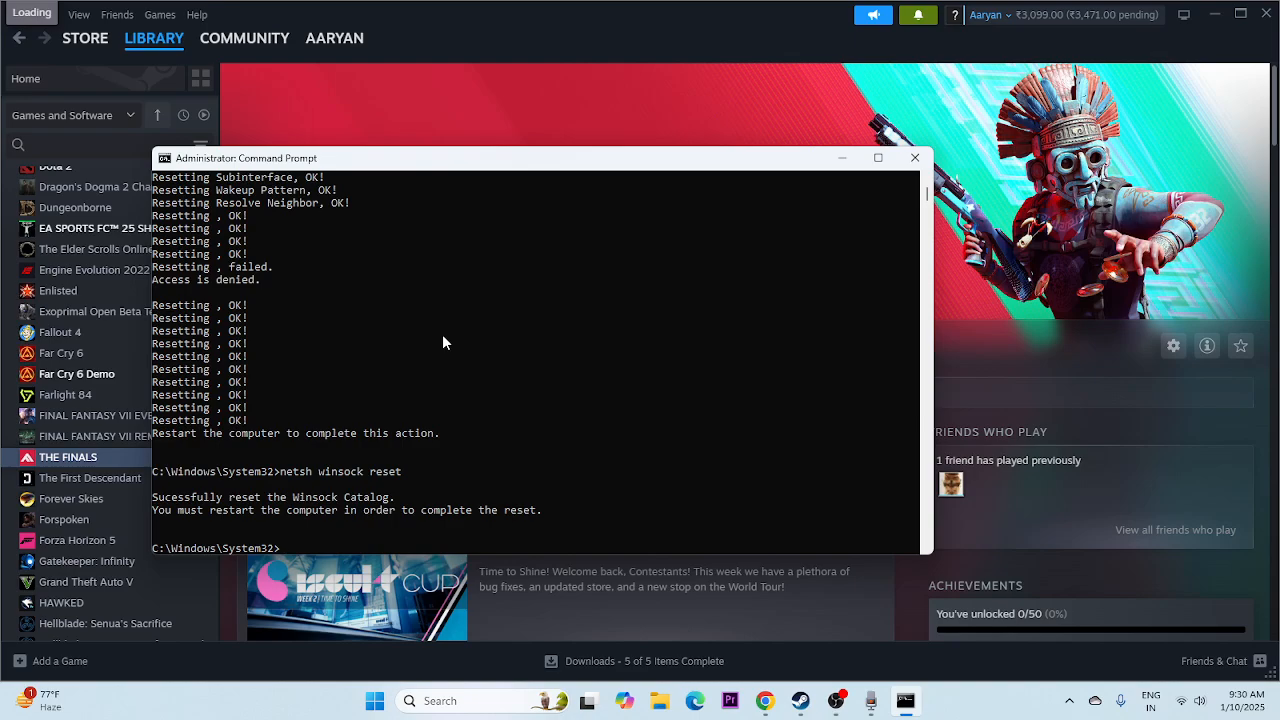
Reset the IPv4 and IPv6 interfaces with netsh interface ipv4 reset and netsh interface ipv6 reset.
type("netsh innte")
key("BackSpace")
key("BackSpace")
key("BackSpace")
type("terface ipv4 reset")
key("Return")
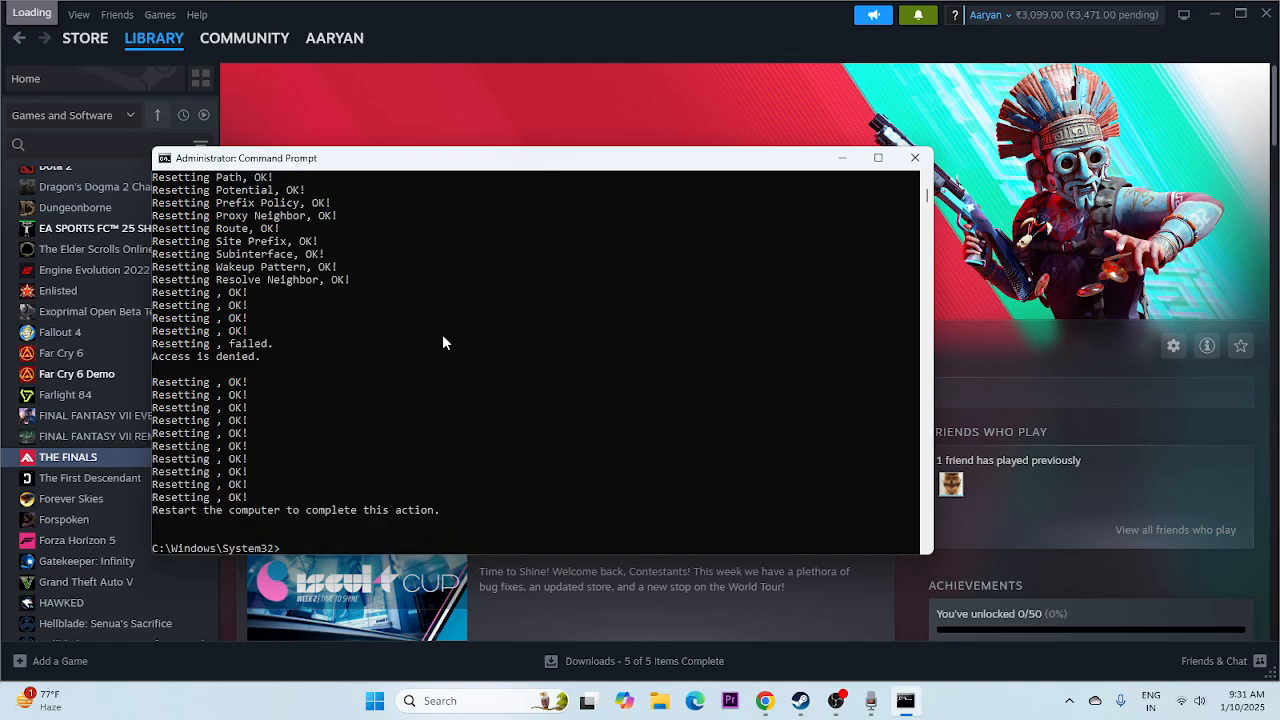
type("netsh interface ipv6 reset")
key("Return")
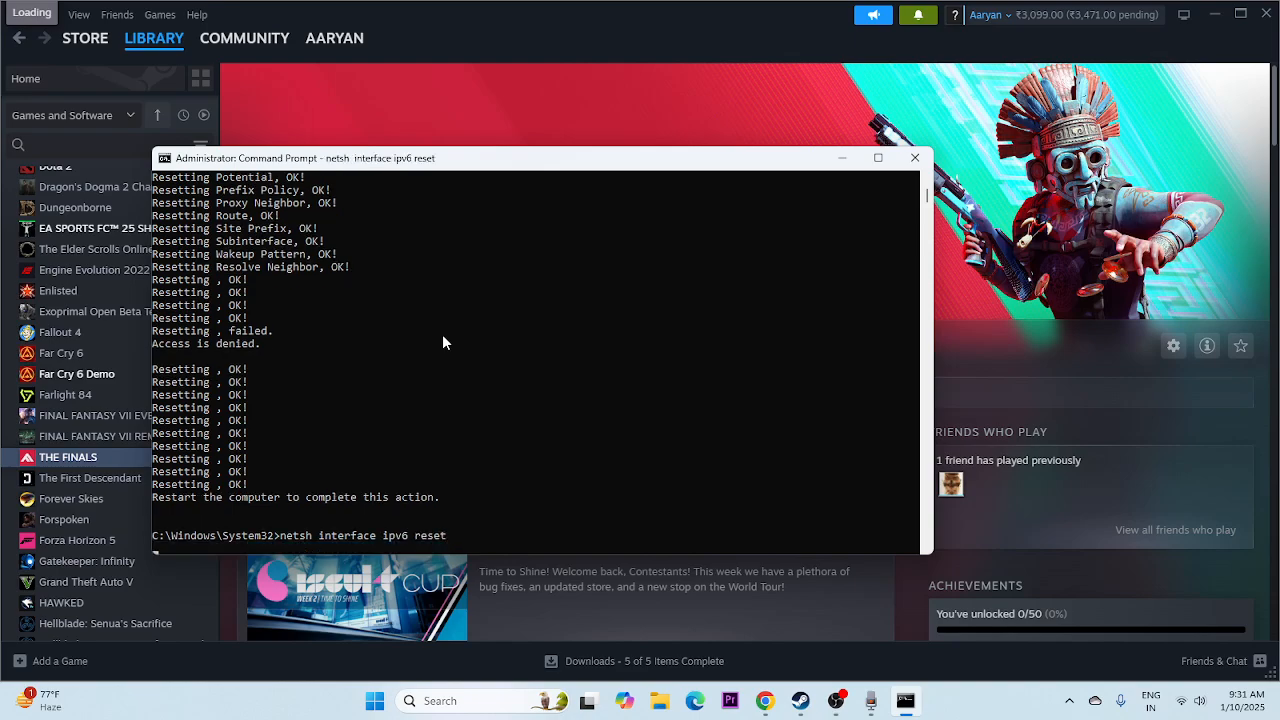
Reset the TCP parameters with netsh interface tcp reset and close the Command Prompt window.
type("n")
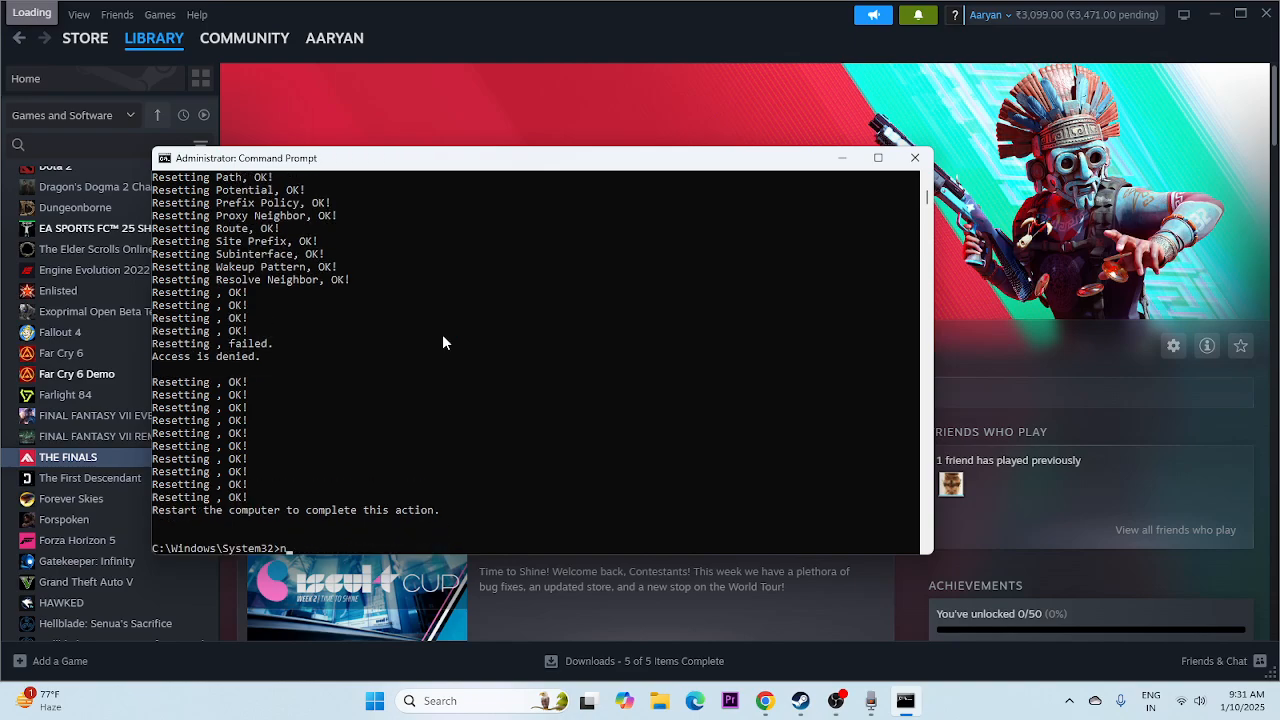
type("etsh in")
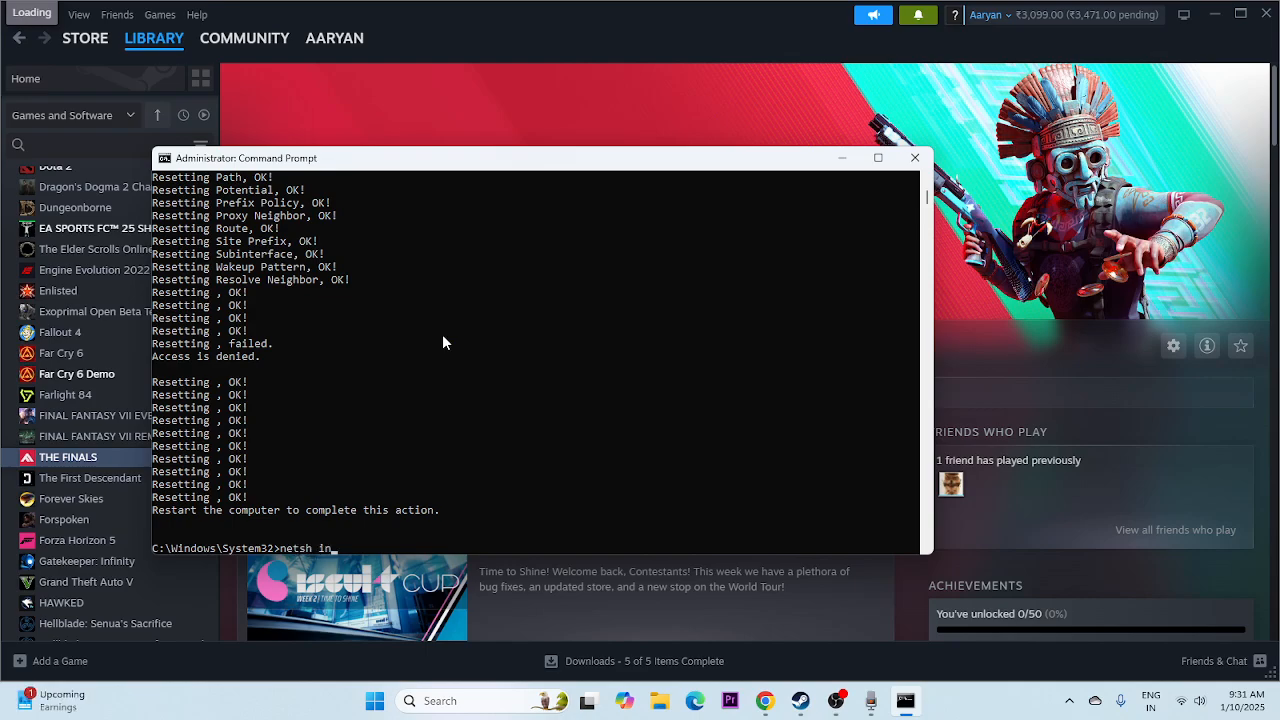
type("terface")
type(" tcp reseet")
key("BackSpace")
key("BackSpace")
type("t")
key("Return")
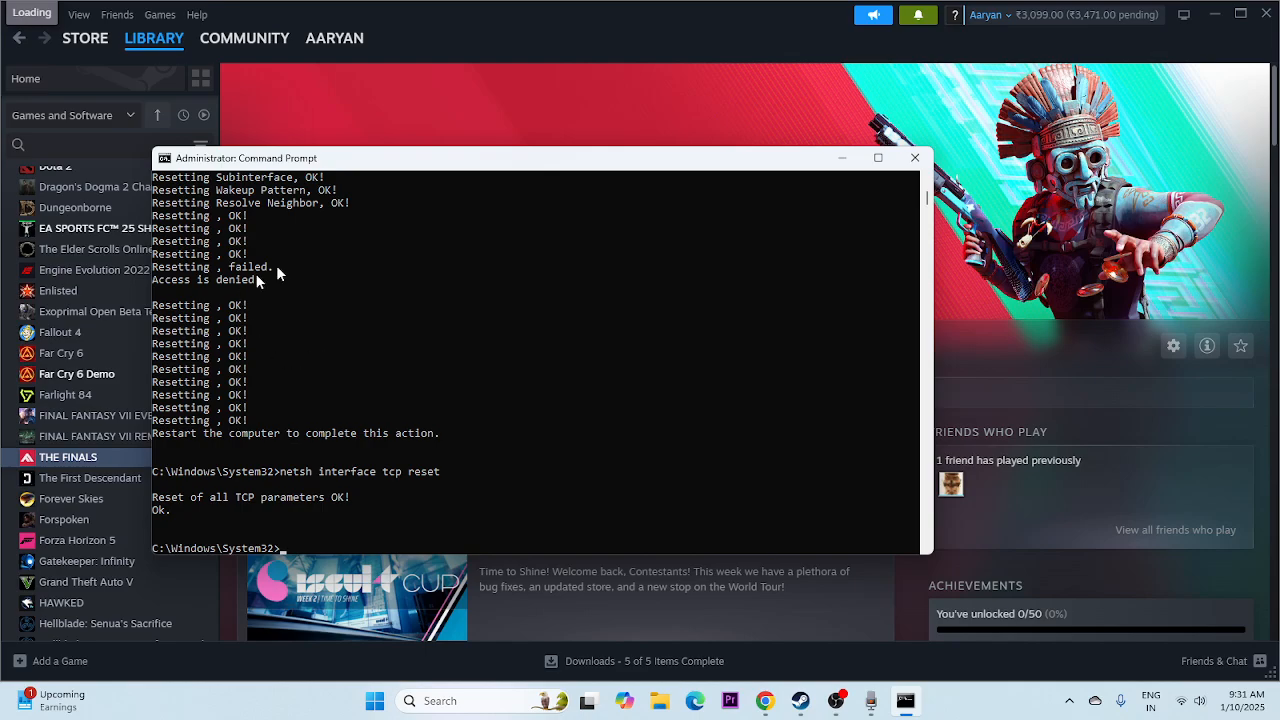
left_click(918, 160)
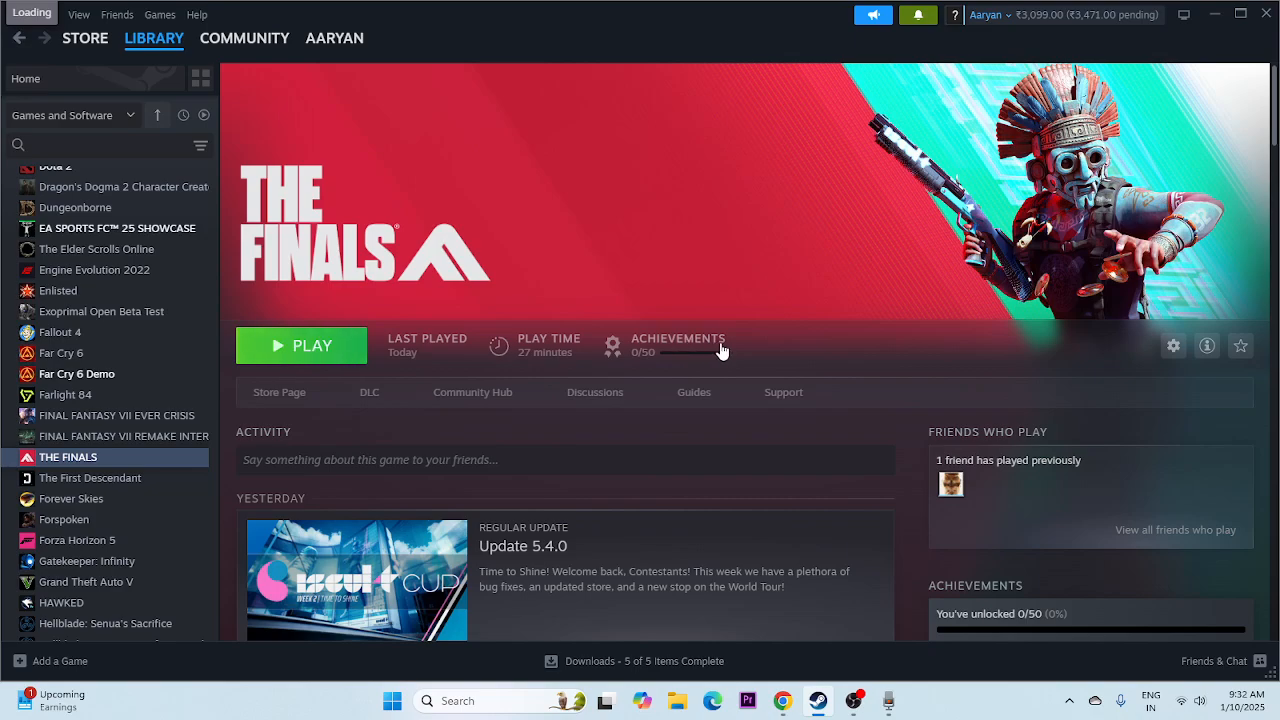
Browse to the installation folder of THE FINALS from its installed files properties in Steam and maximize the folder window.
right_click(78, 458)
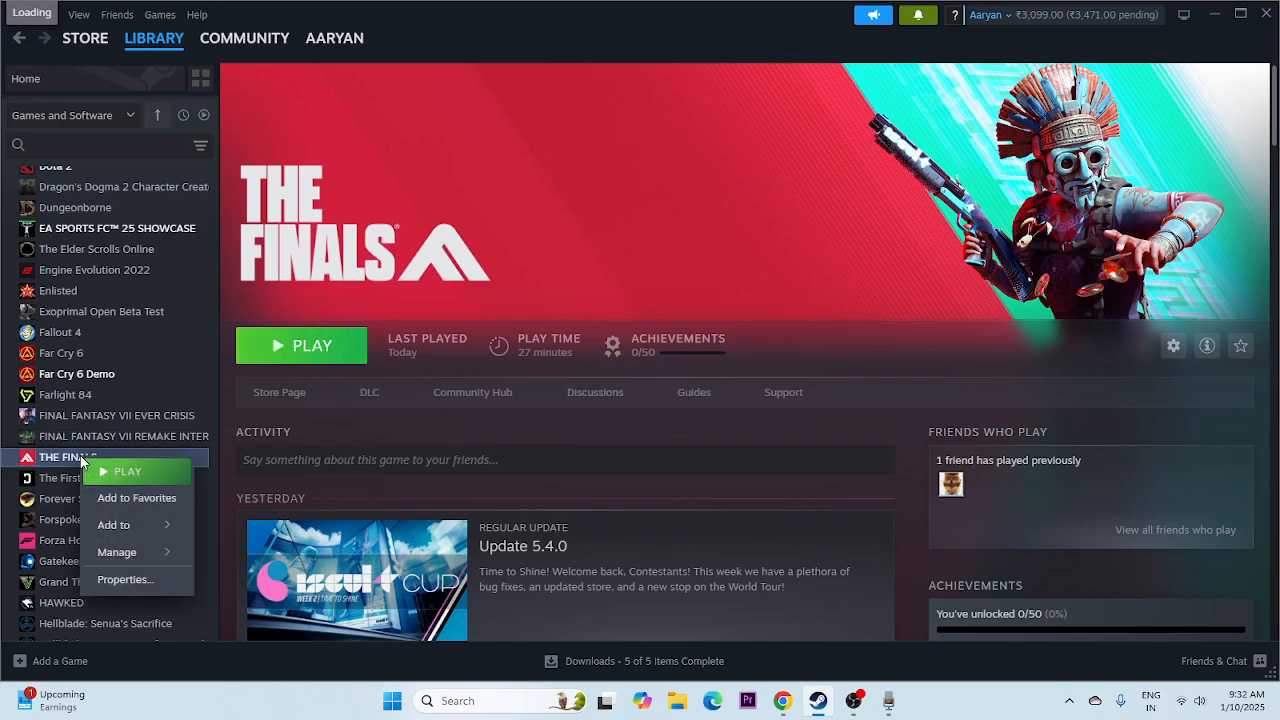
left_click(112, 580)
left_click(370, 236)
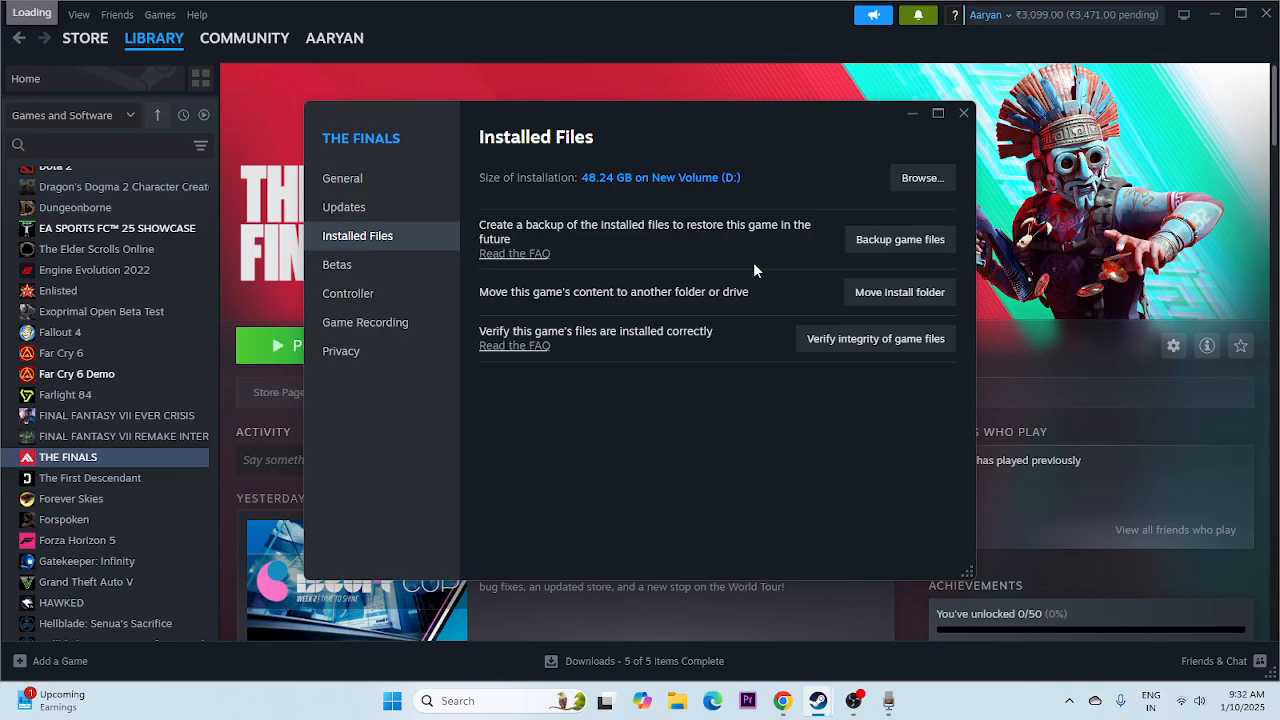
left_click(926, 180)
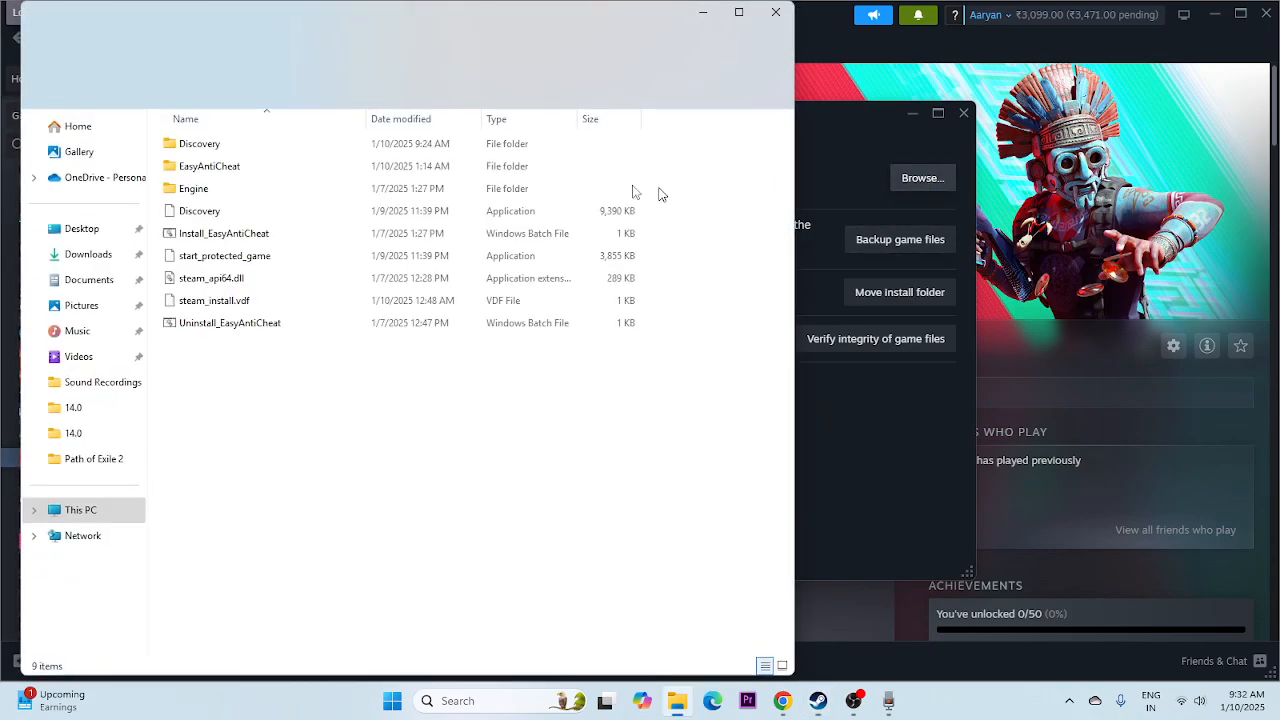
left_click(723, 35)
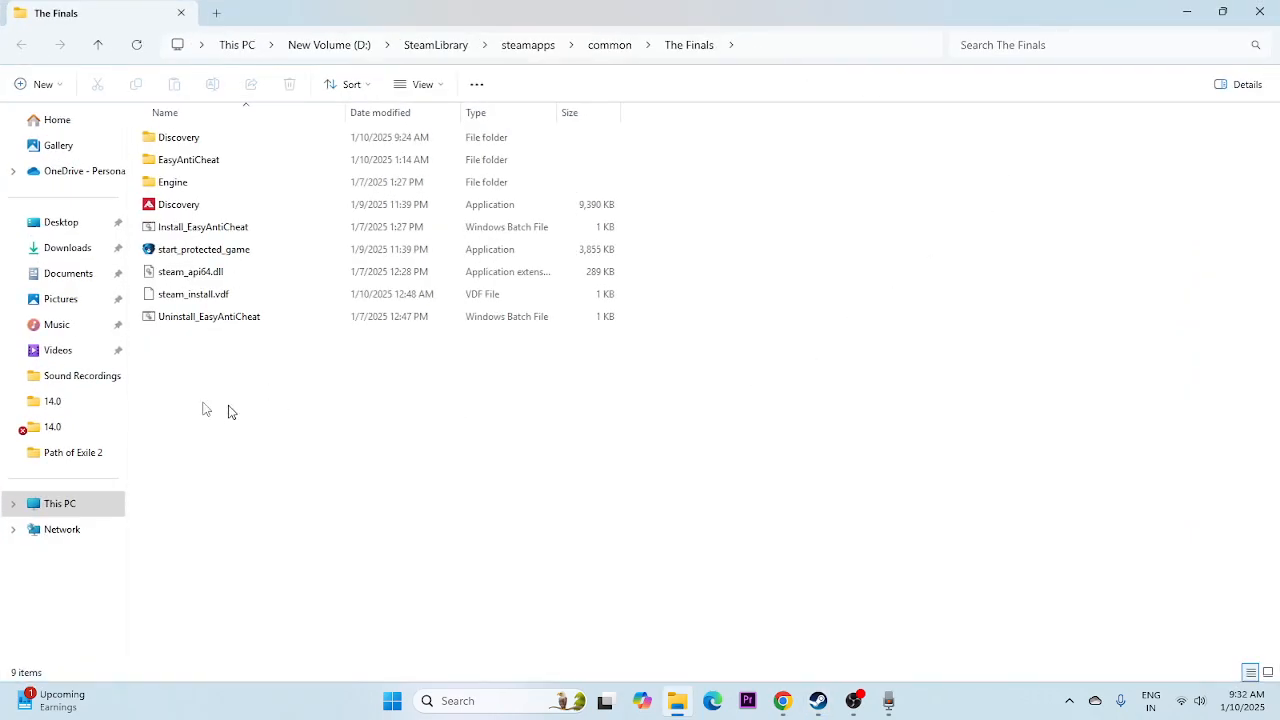
Open the compatibility properties of the Discovery application in The Finals folder.
left_click(197, 204)
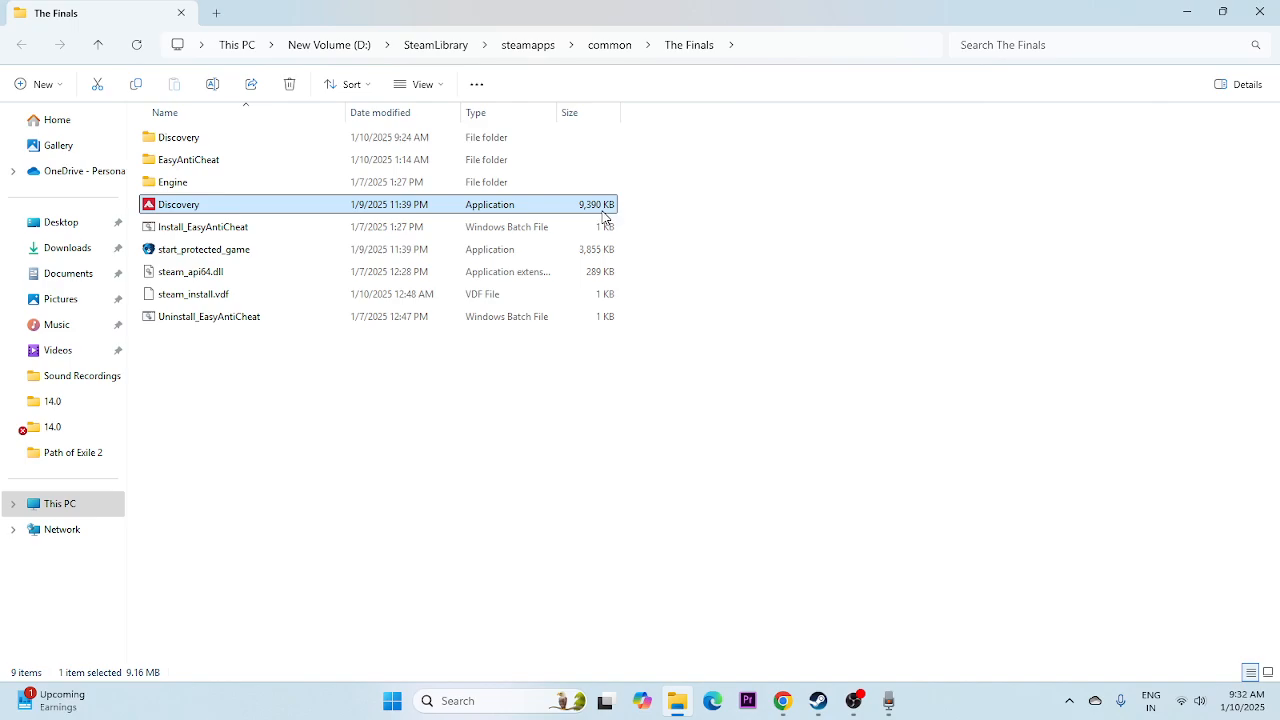
left_click(464, 469)
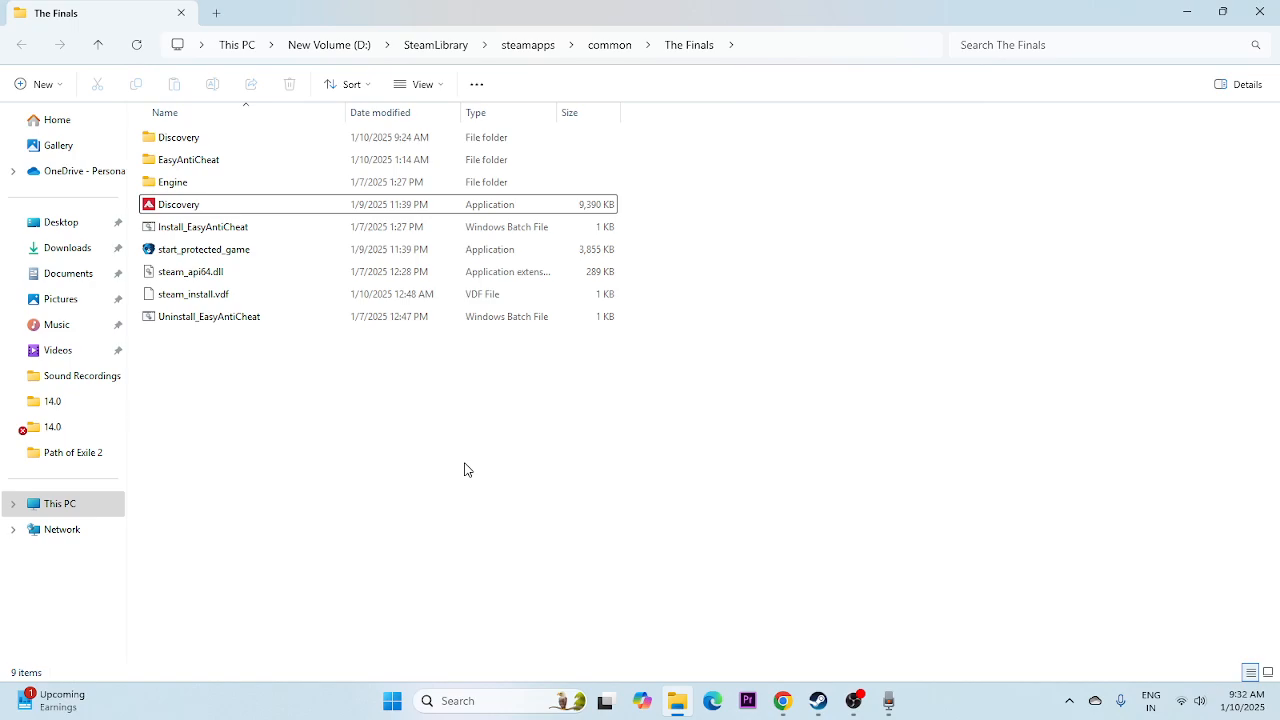
double_click(434, 205)
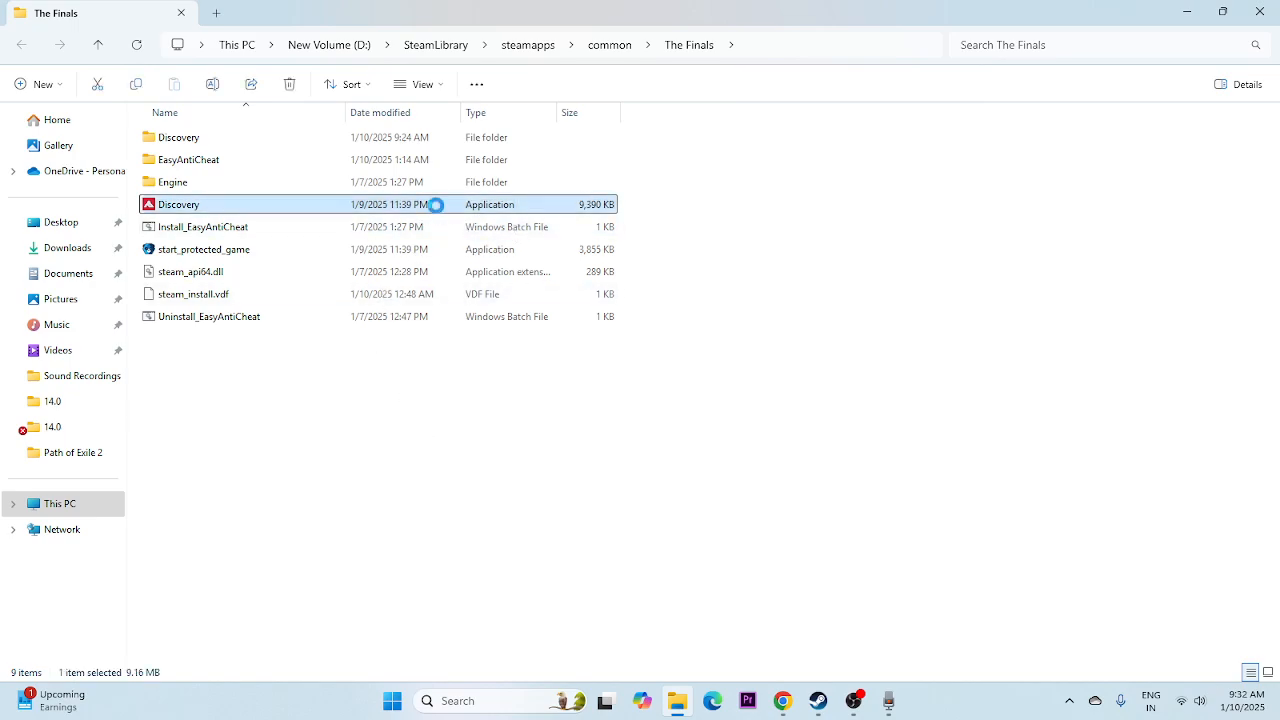
right_click(436, 205)
left_click(482, 538)
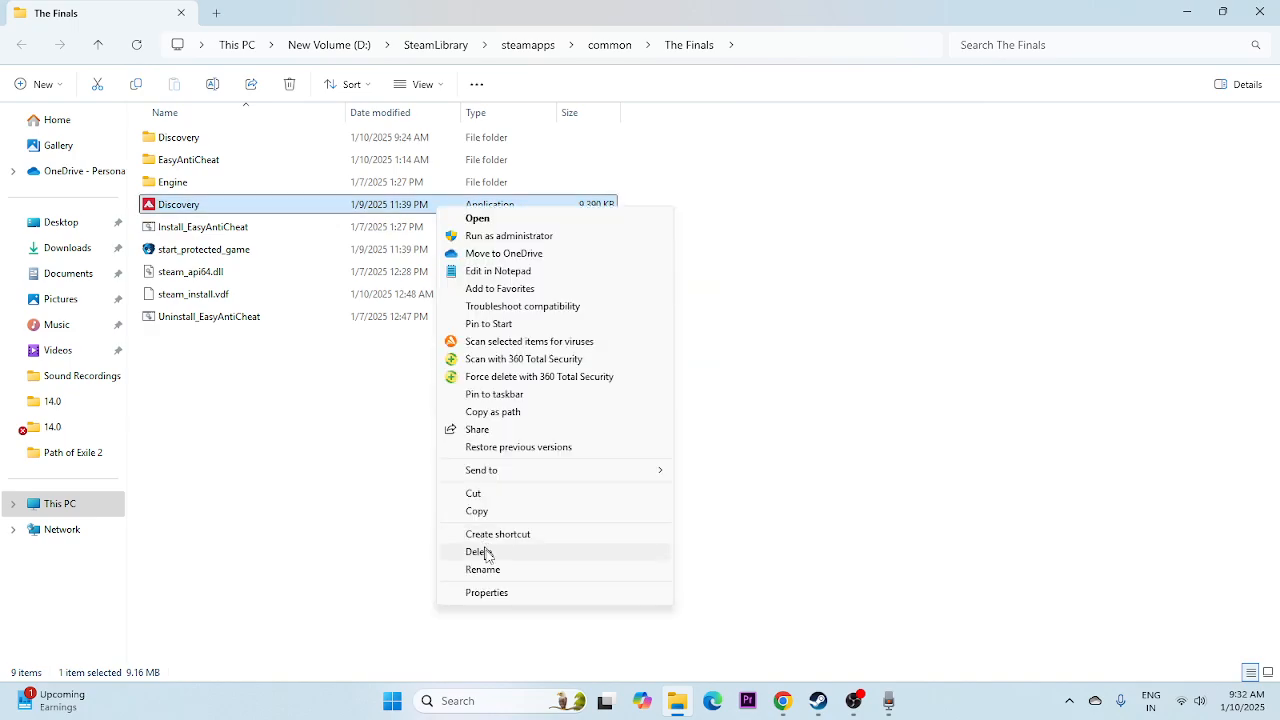
left_click(490, 593)
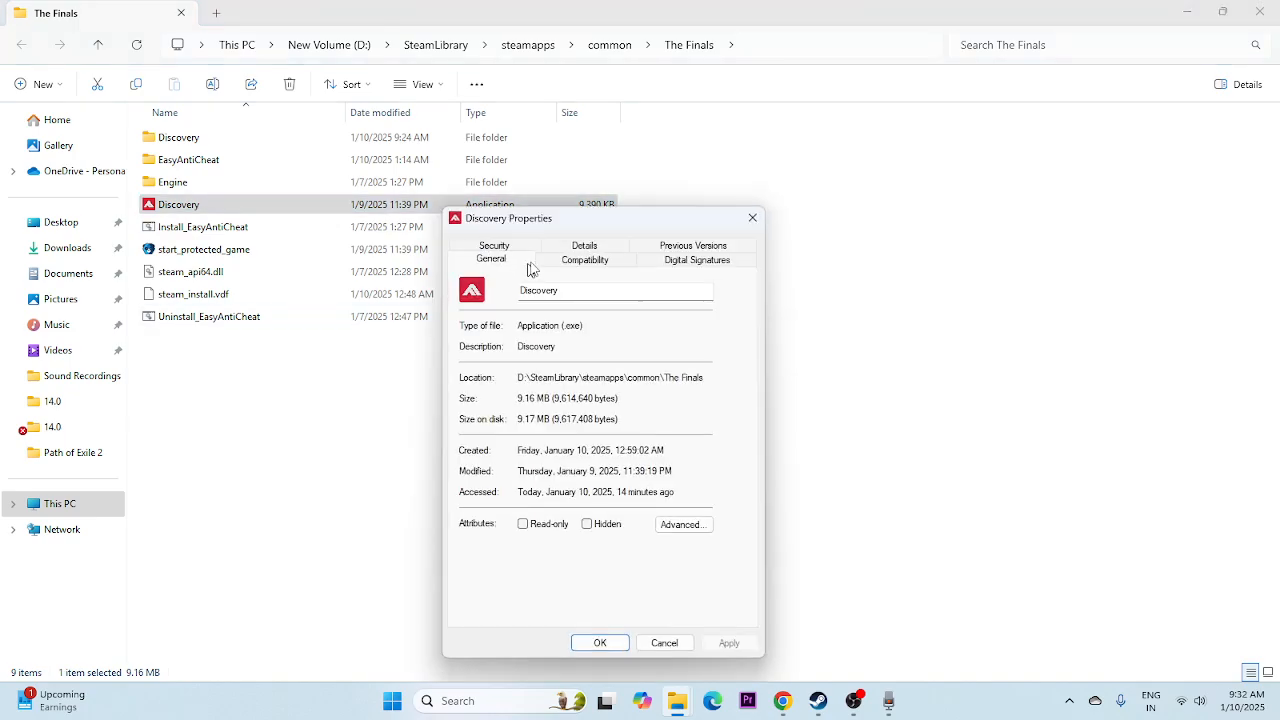
left_click(589, 262)
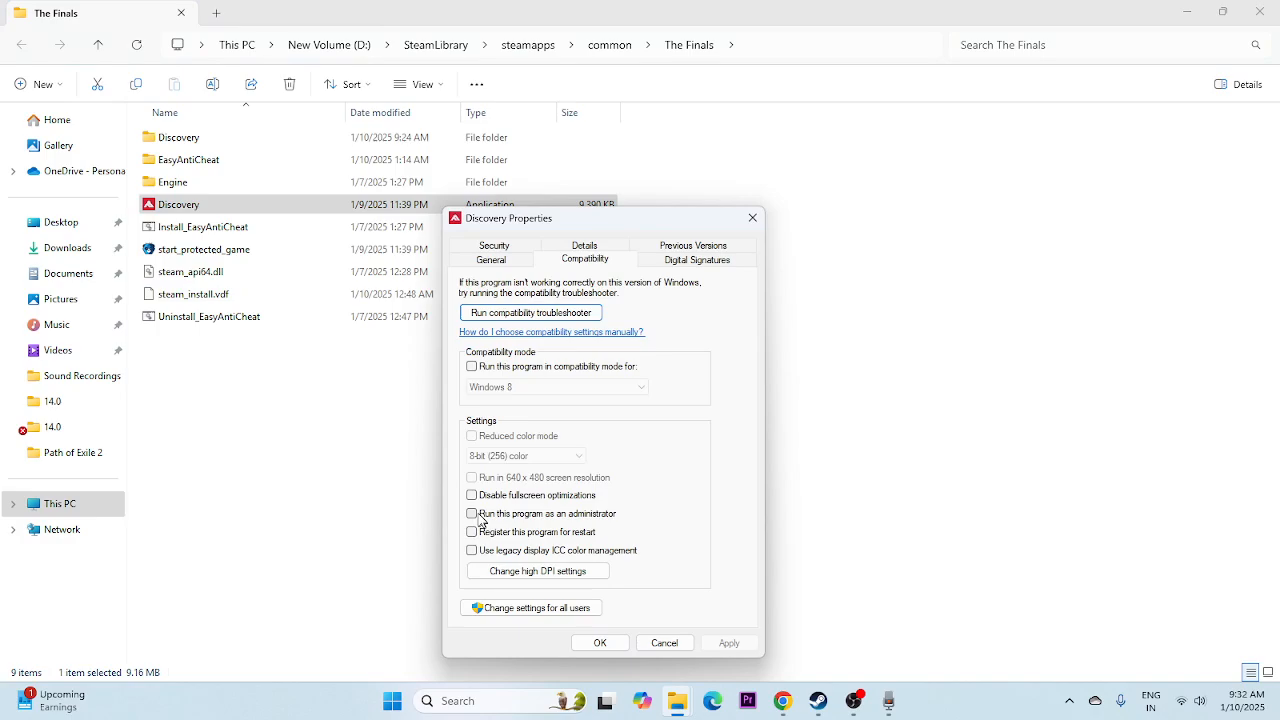
Enable compatibility mode for the Discovery application, try Windows 7, settle on Windows 8, and apply the change.
left_click(472, 367)
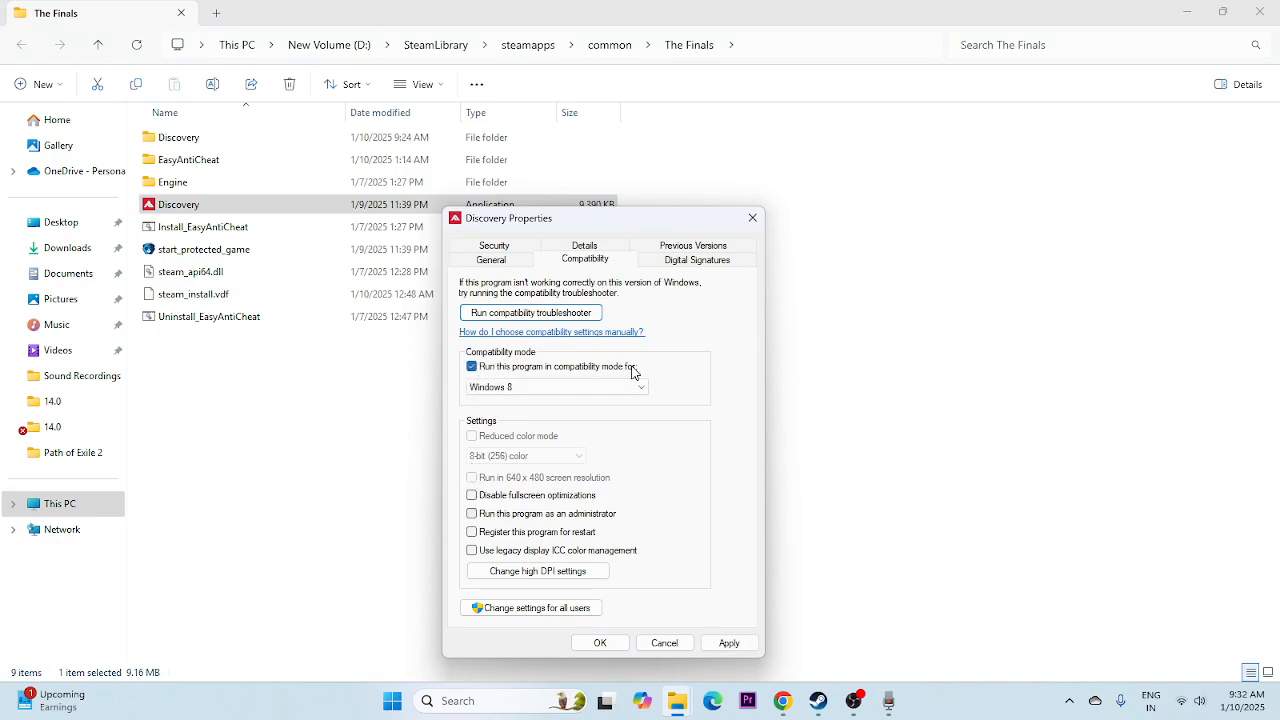
left_click(555, 387)
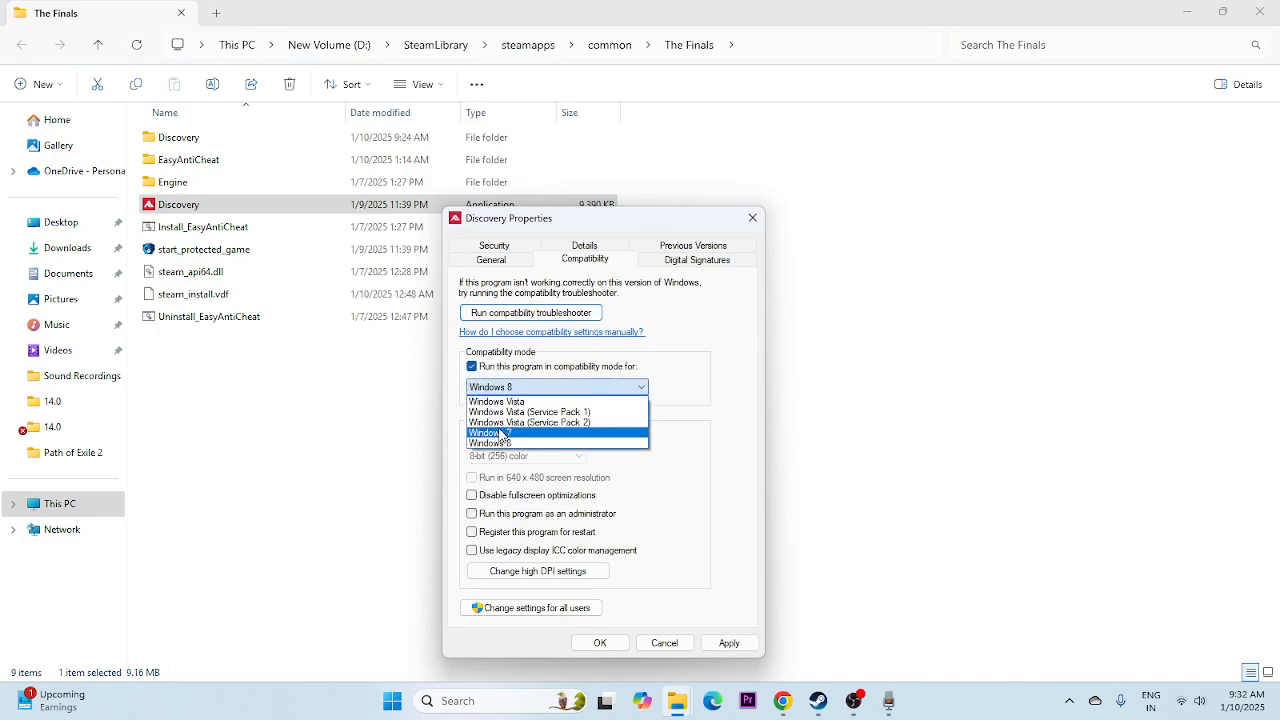
left_click(500, 434)
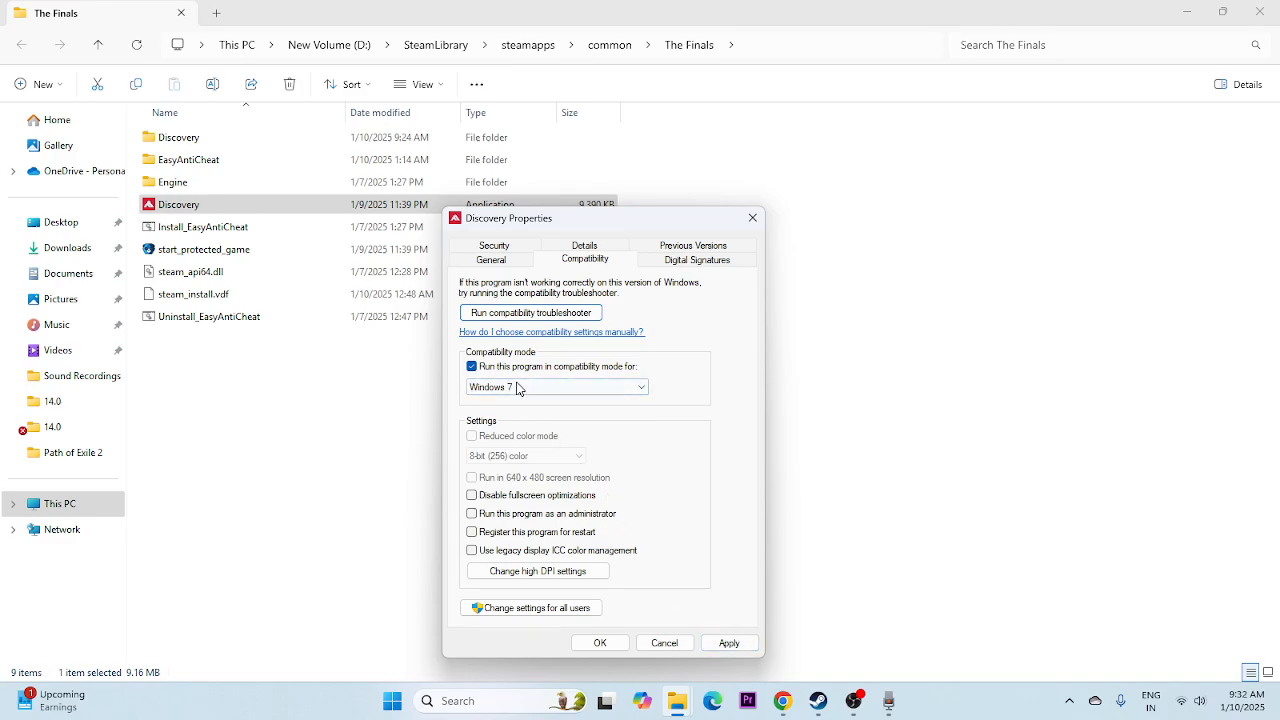
left_click(640, 387)
left_click(522, 443)
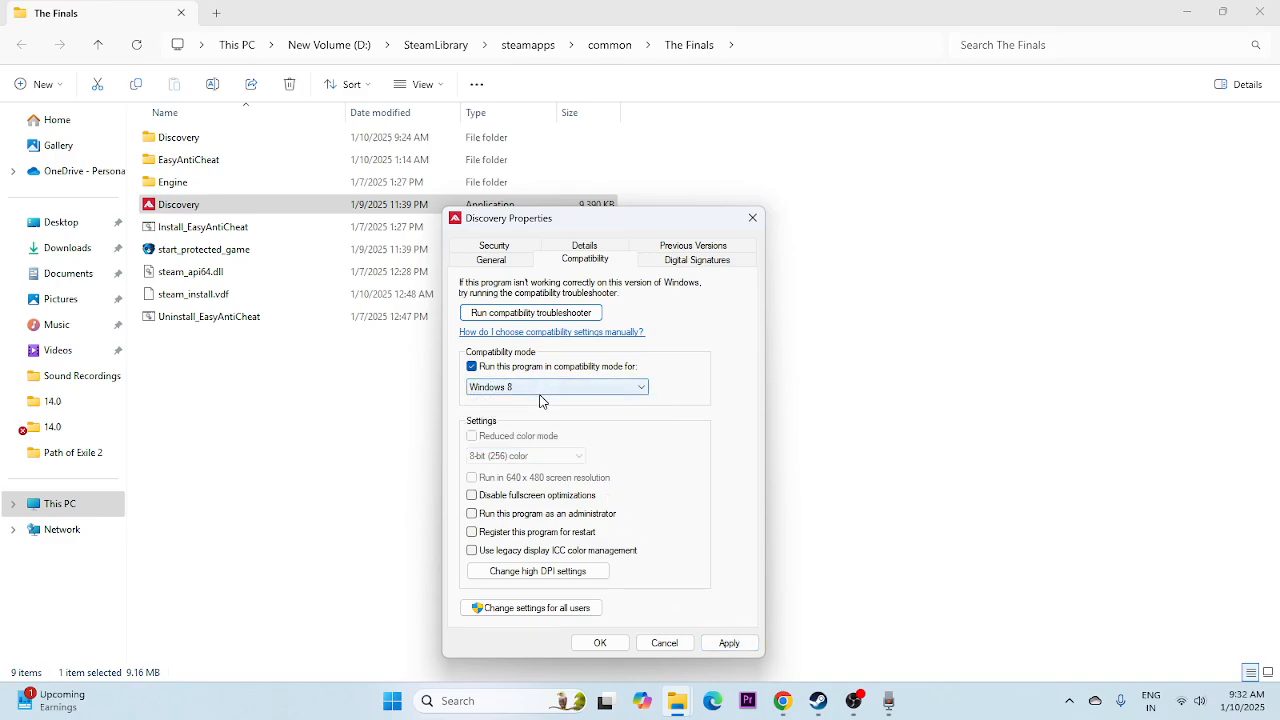
left_click(729, 643)
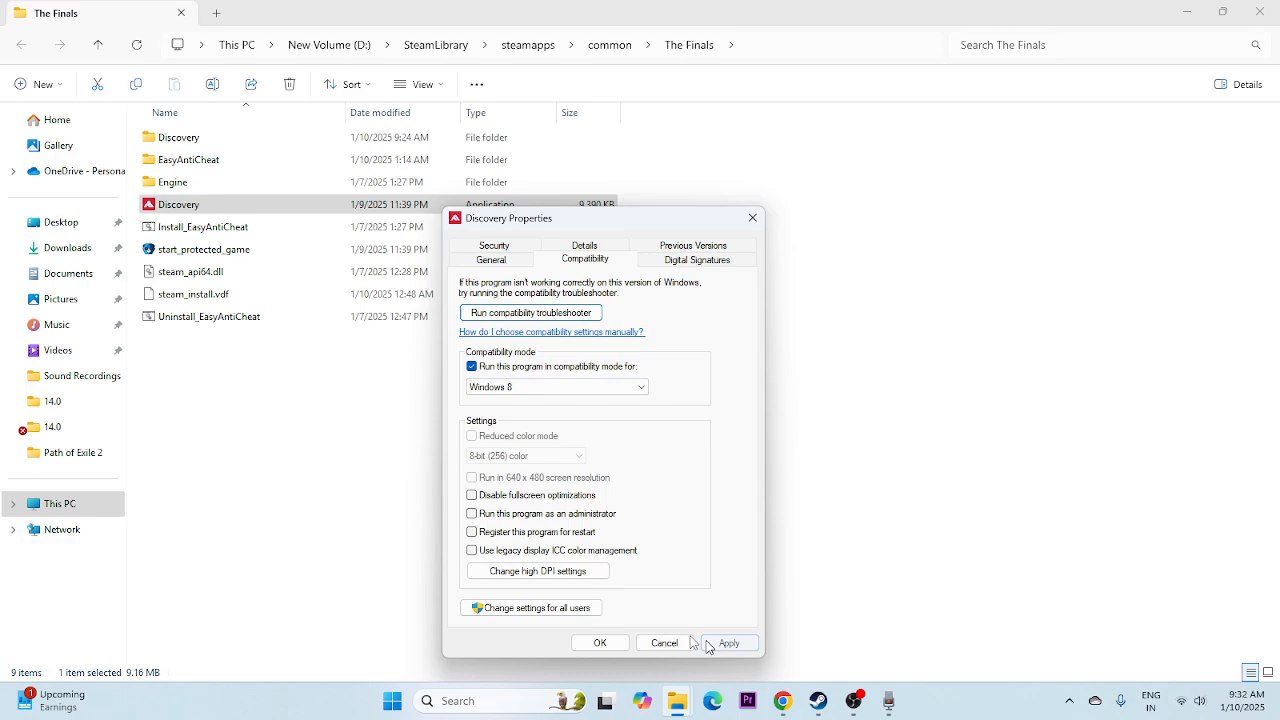
Set the Discovery application to run as an administrator, apply it, and close its properties, the game folder and the Steam properties window.
left_click(484, 514)
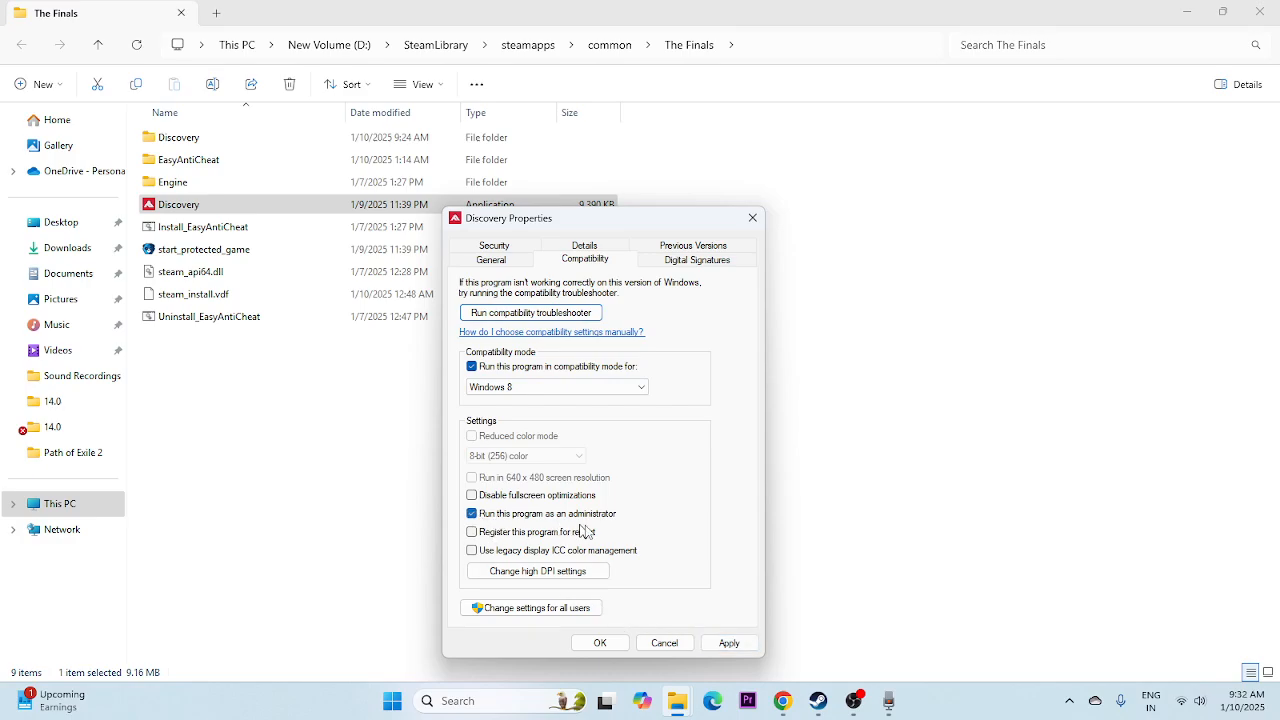
left_click(729, 643)
left_click(604, 645)
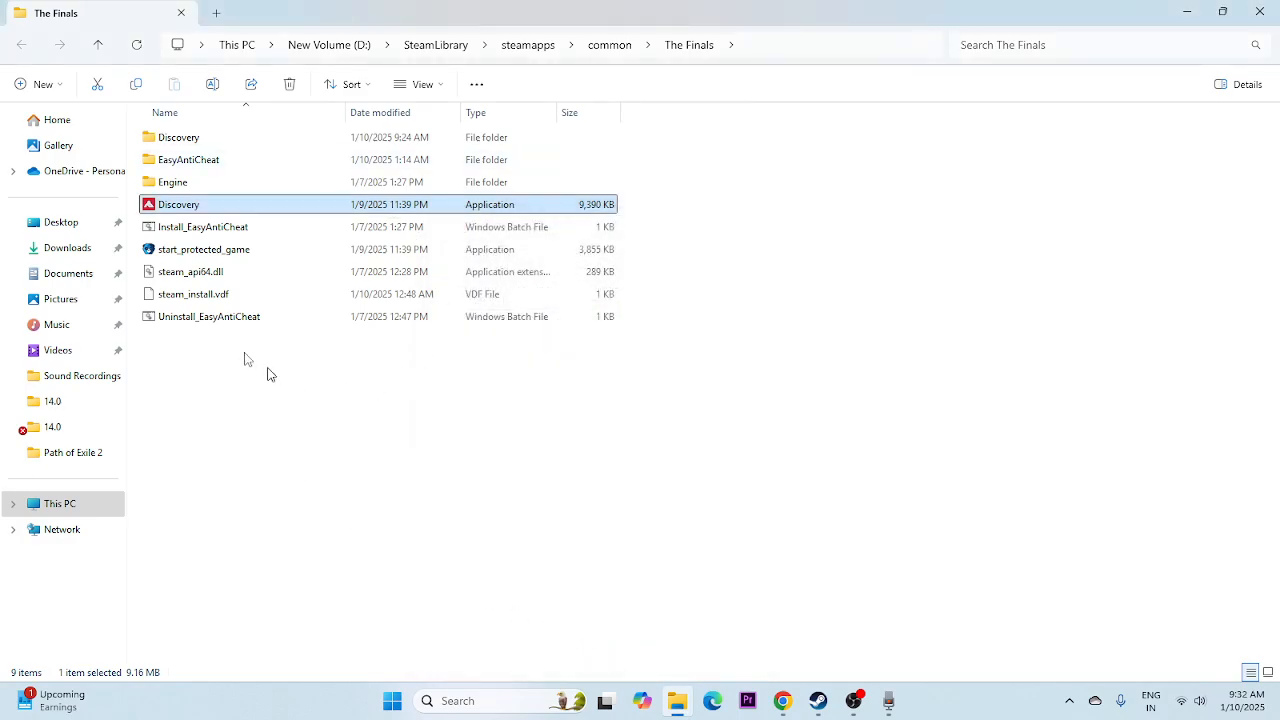
left_click(1258, 13)
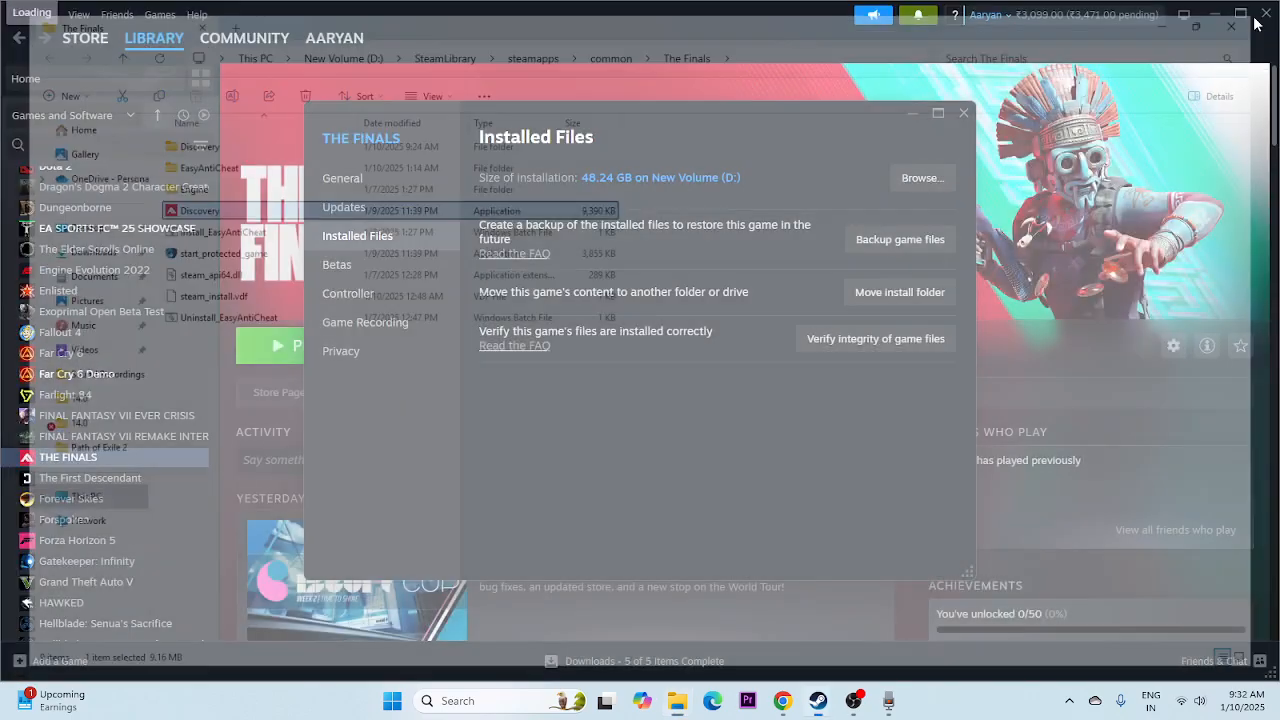
left_click(965, 112)
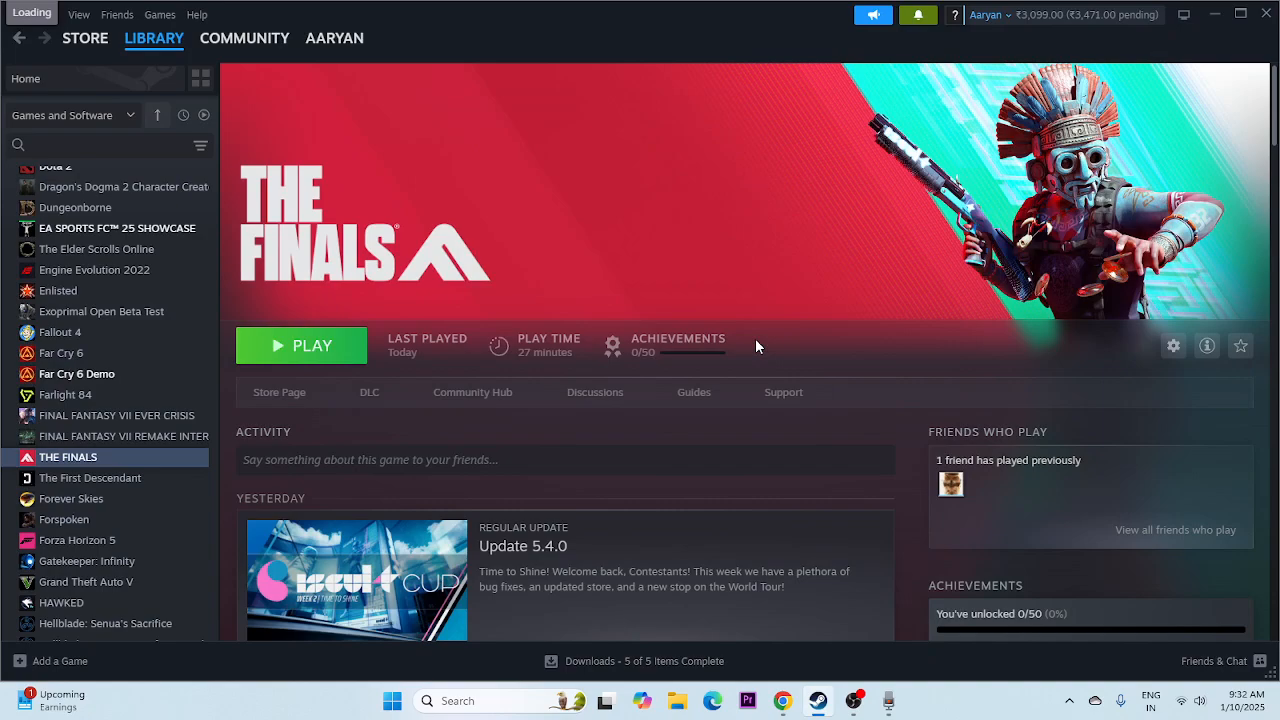
Open the list of apps allowed through Windows Defender Firewall from System and Security in Control Panel.
left_click(459, 700)
type("contr")
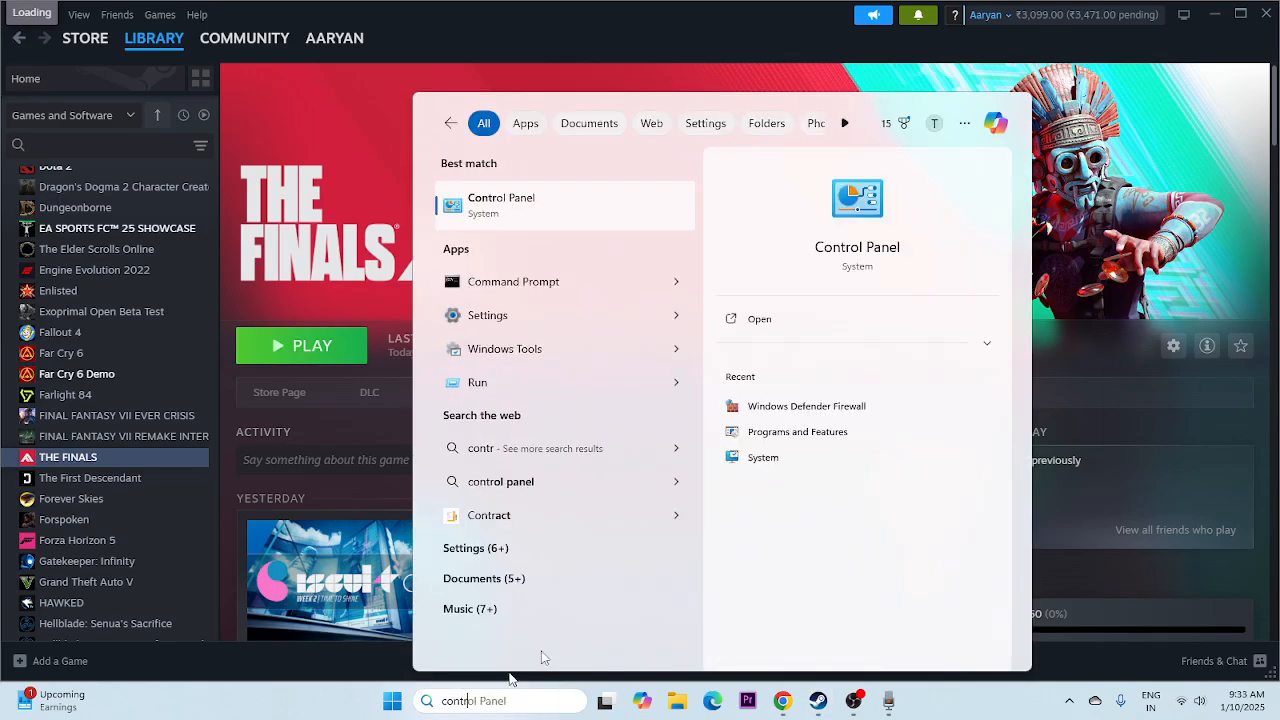
left_click(546, 206)
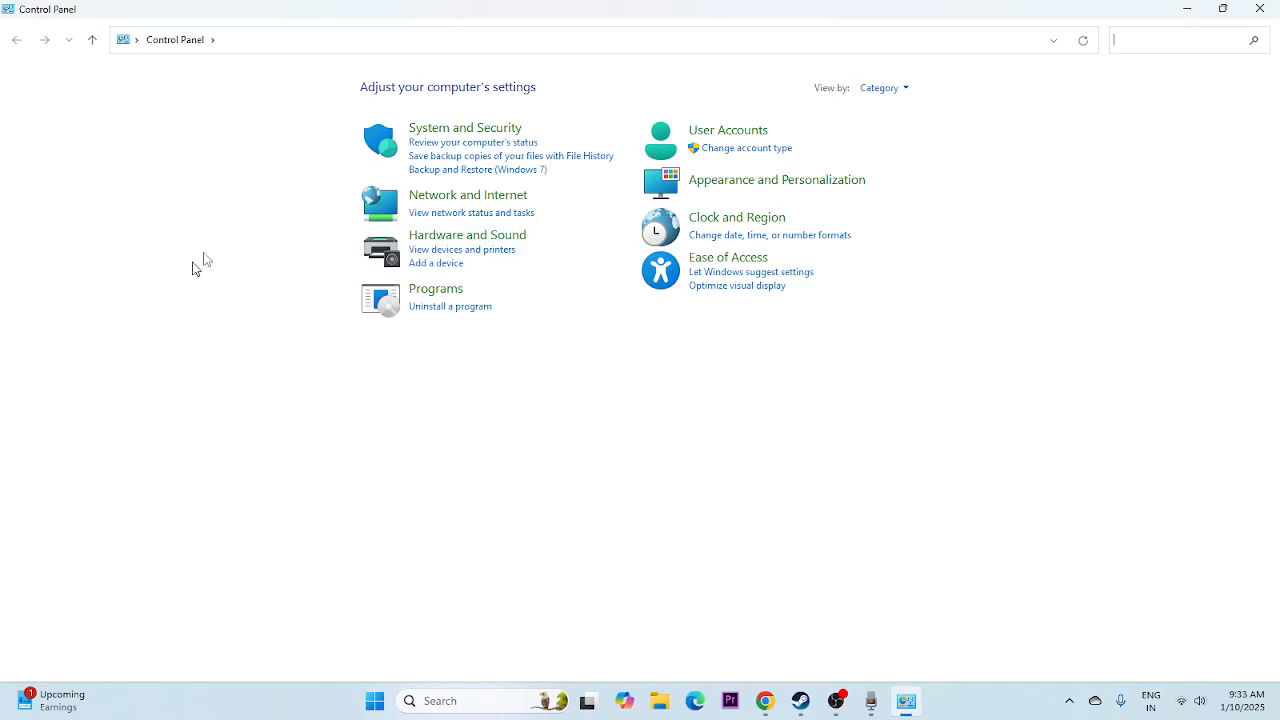
left_click(430, 129)
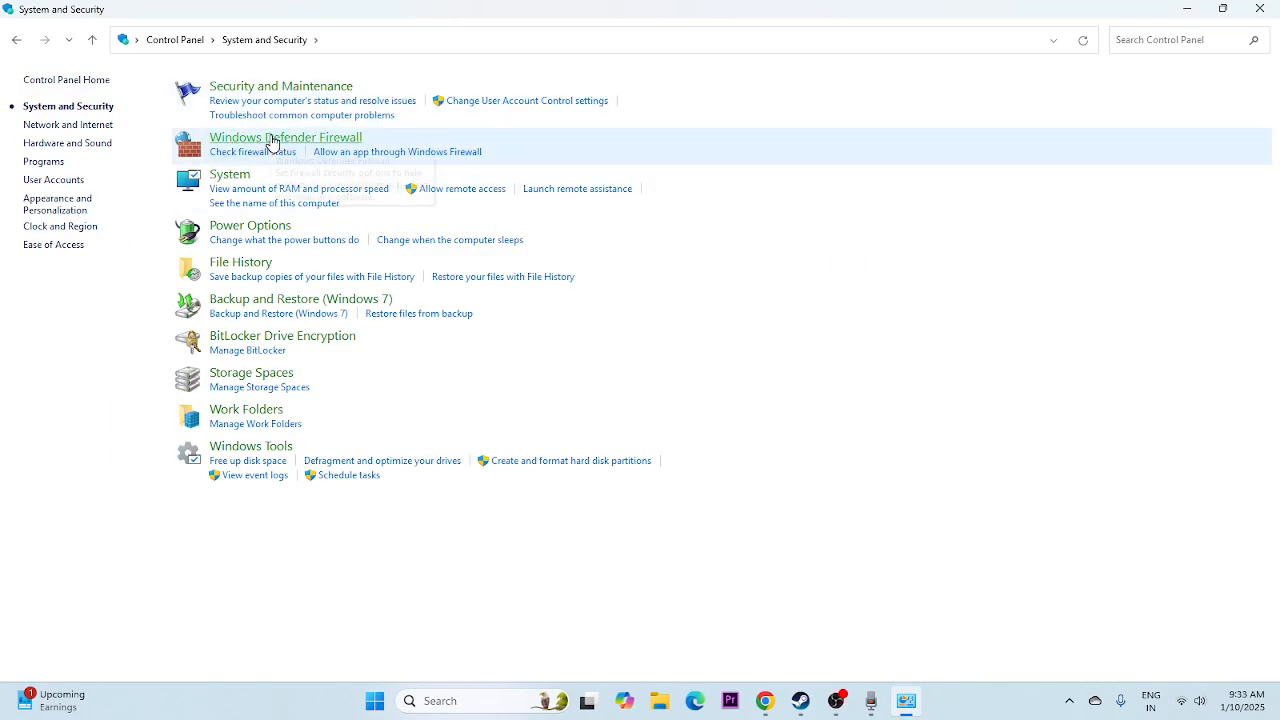
left_click(272, 140)
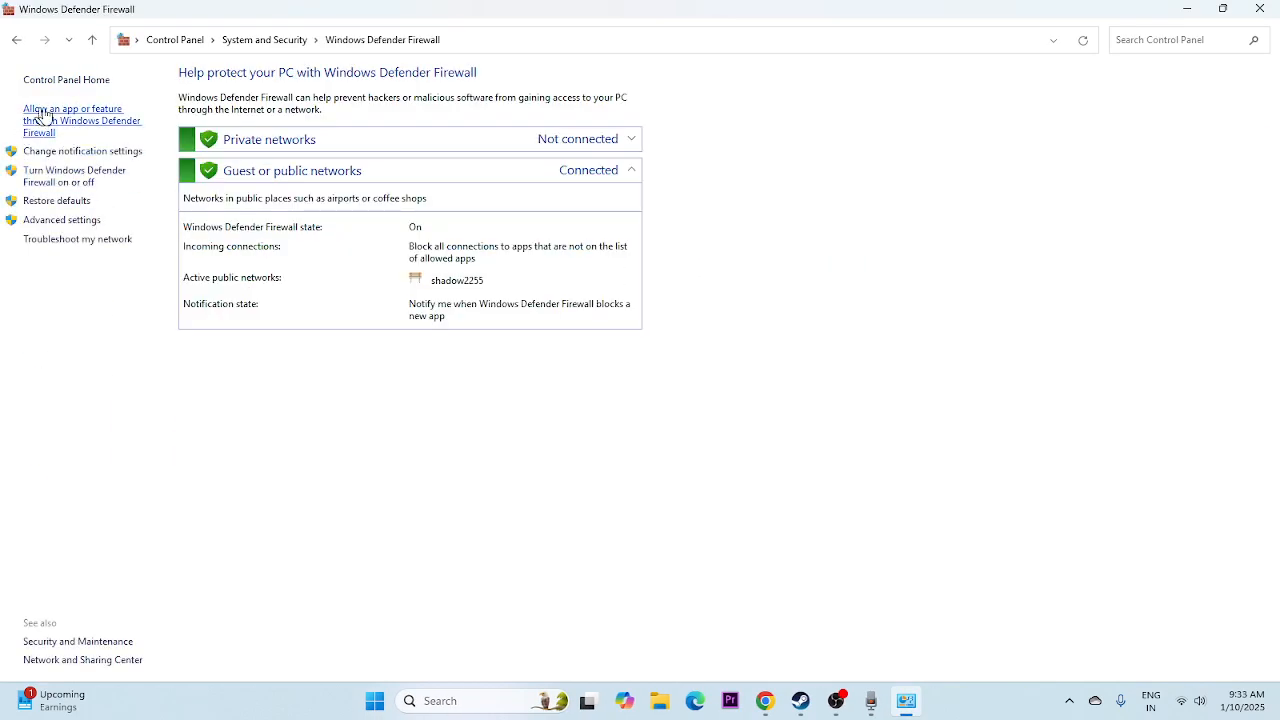
left_click(55, 126)
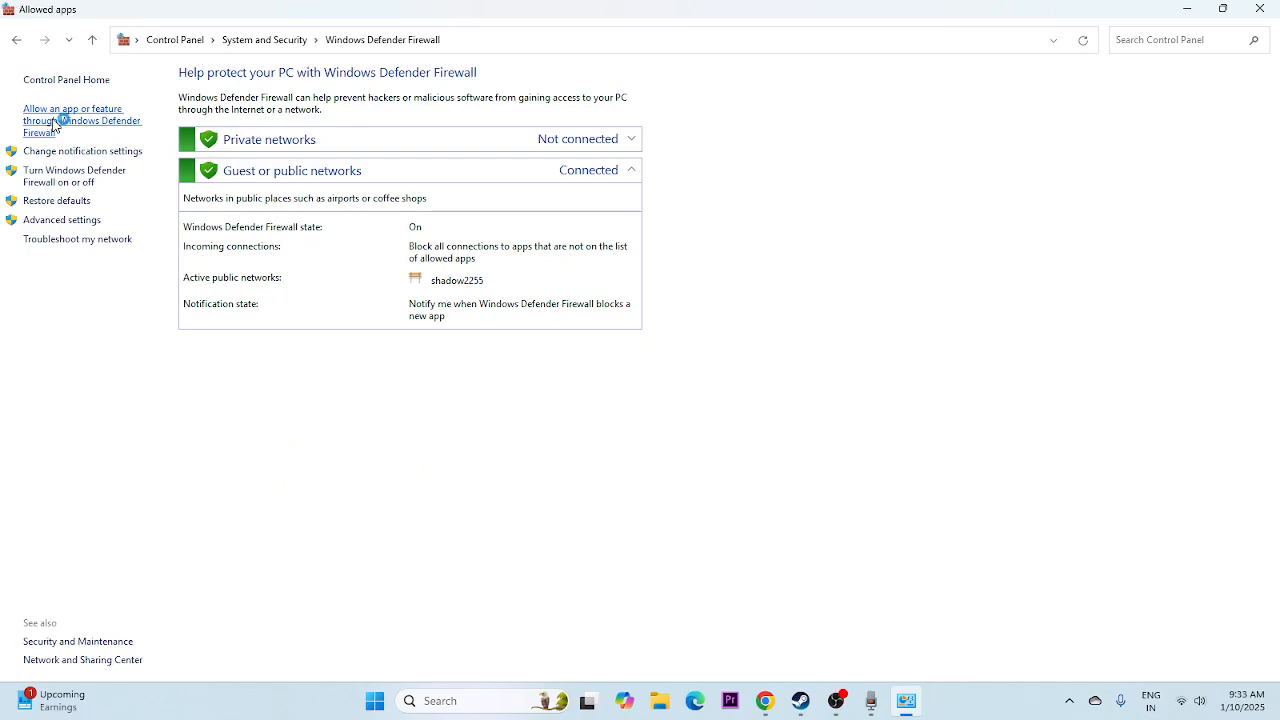
Check the private and public network permissions of THE FINALS among the allowed firewall apps, dismissing the Avast window, and close Control Panel.
scroll(484, 256, "down", 20)
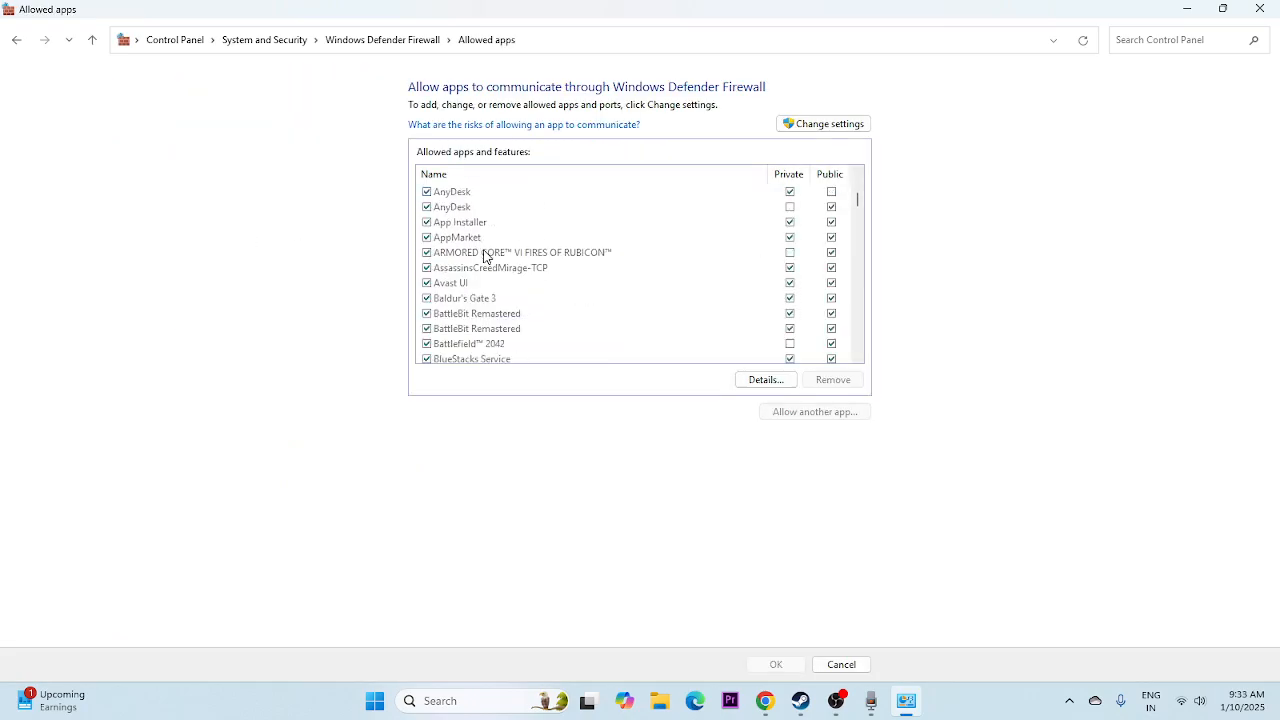
scroll(484, 256, "down", 10)
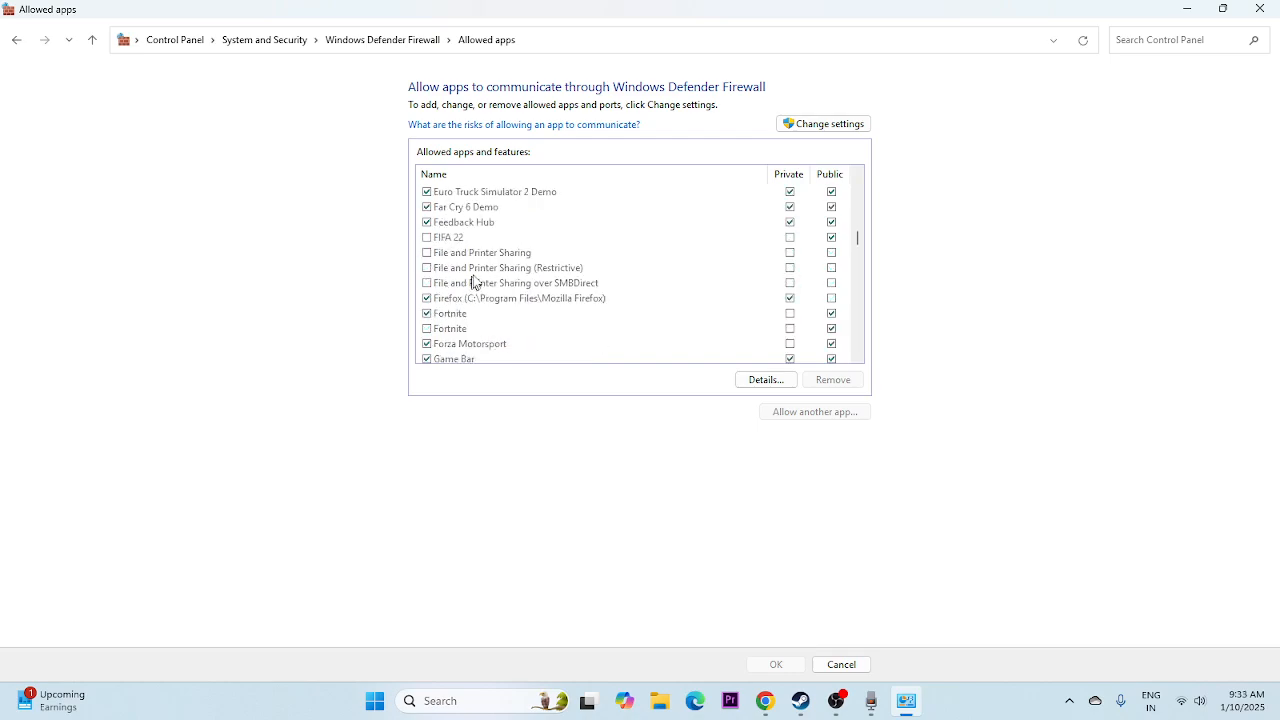
scroll(468, 270, "down", 2)
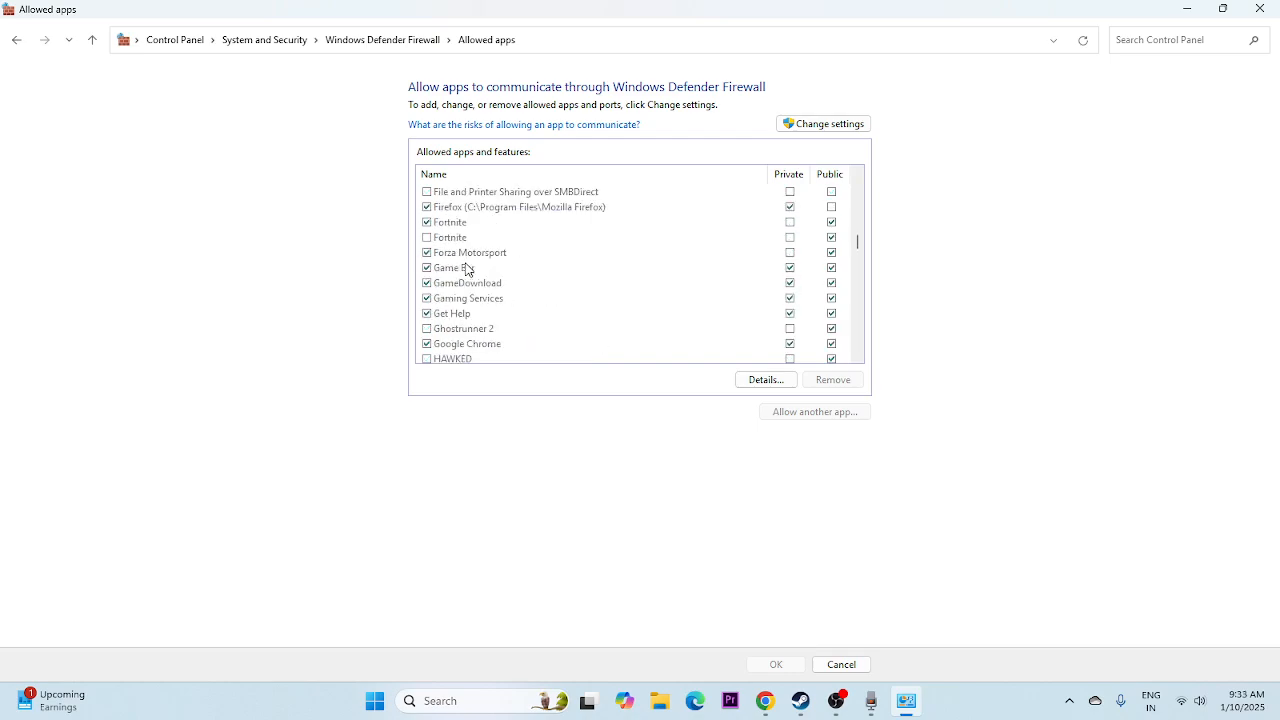
scroll(520, 292, "up", 8)
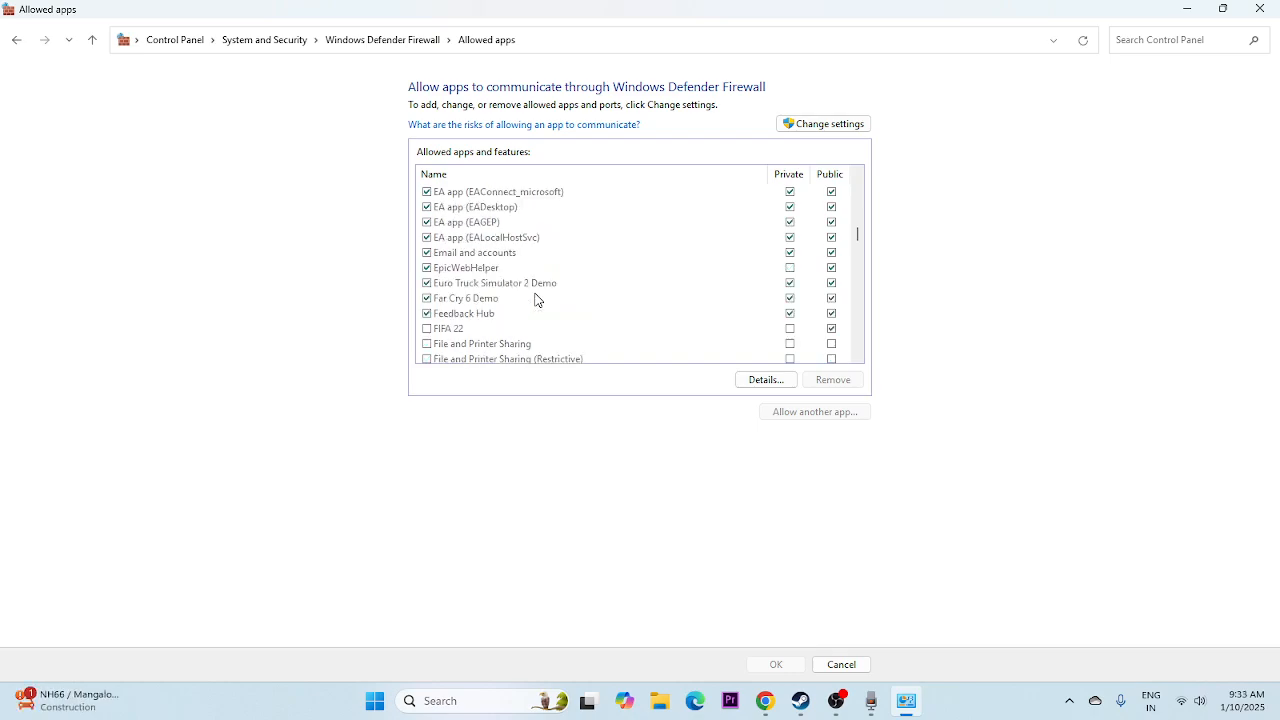
scroll(535, 298, "up", 15)
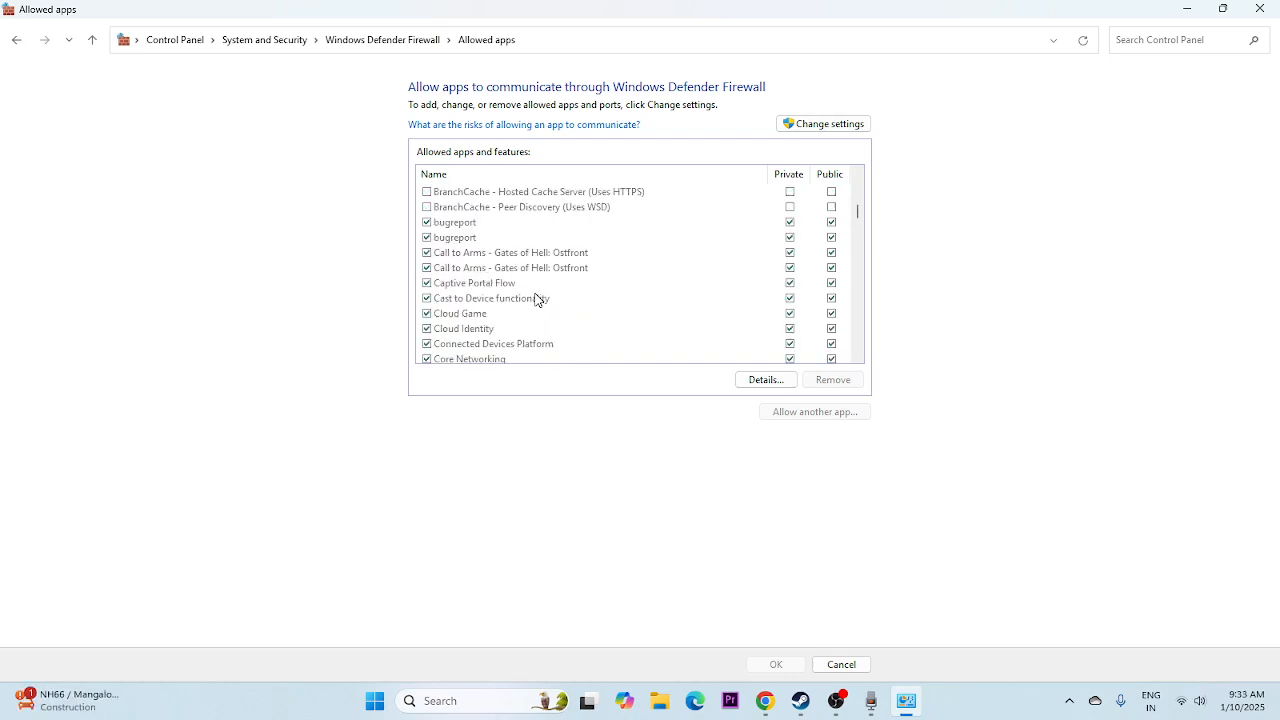
scroll(535, 298, "up", 7)
scroll(535, 298, "down", 8)
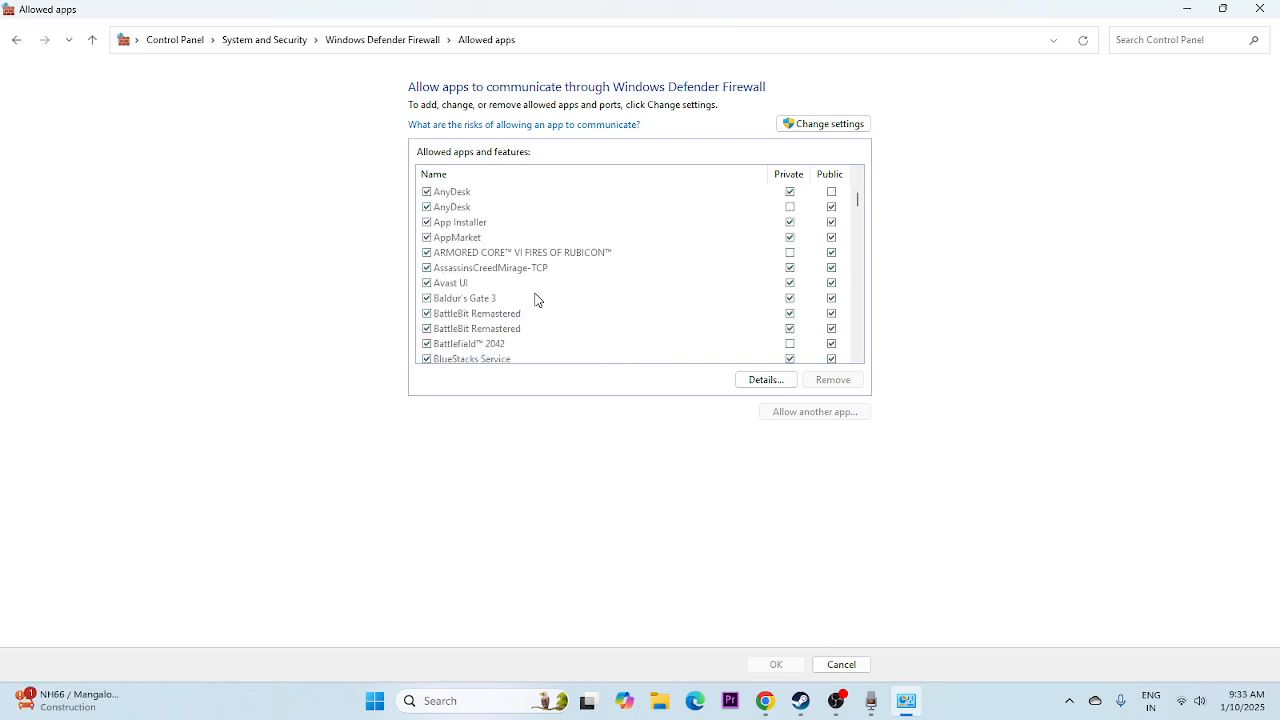
scroll(535, 298, "down", 20)
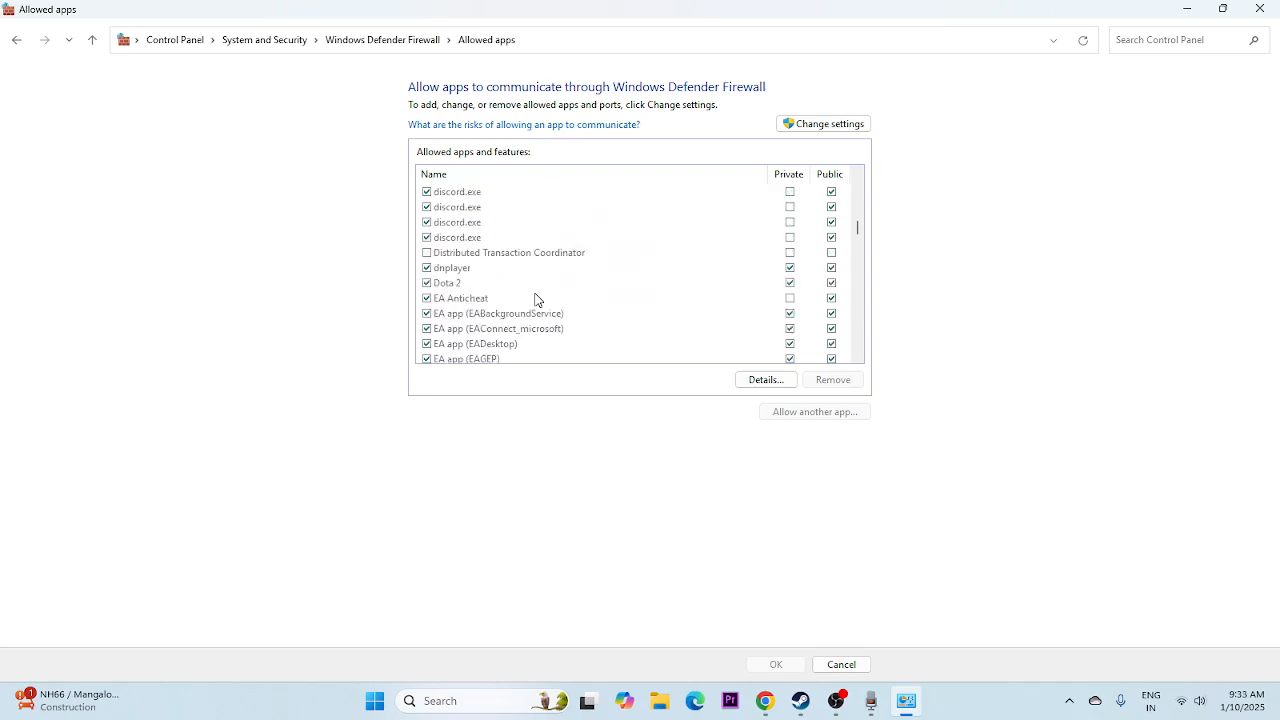
scroll(535, 298, "down", 10)
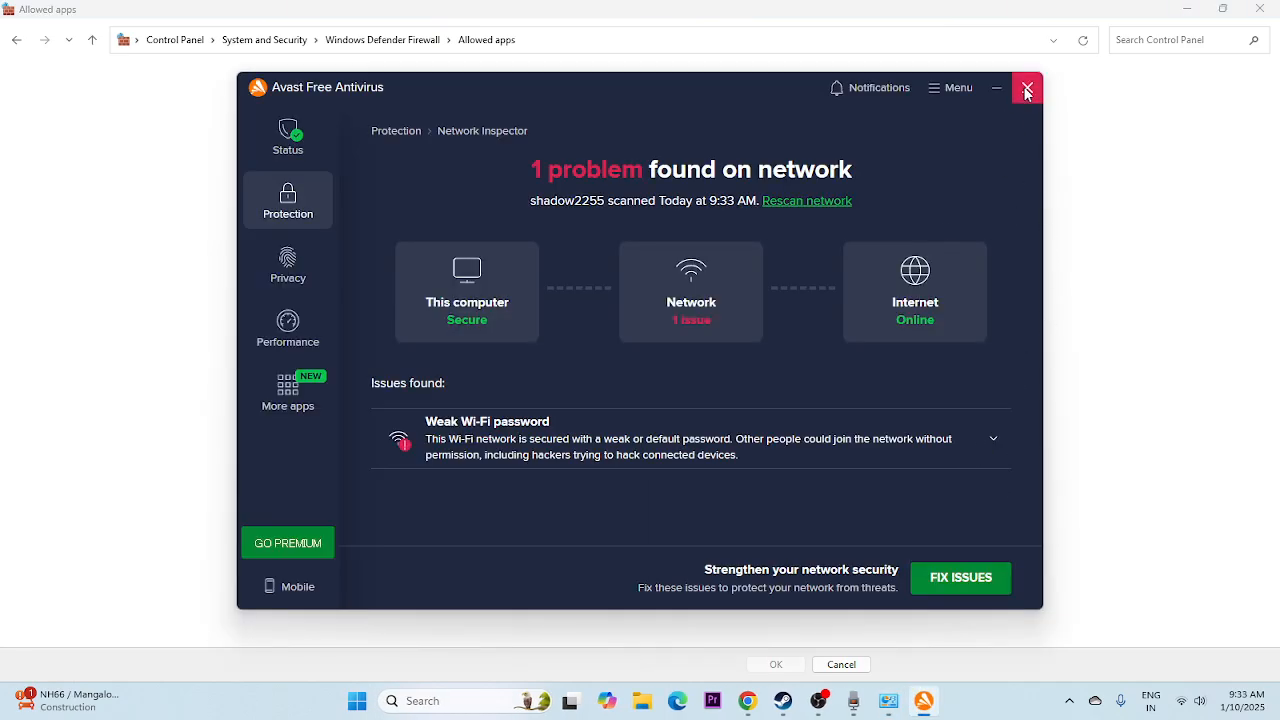
left_click(1026, 88)
scroll(468, 272, "down", 2)
scroll(468, 272, "down", 20)
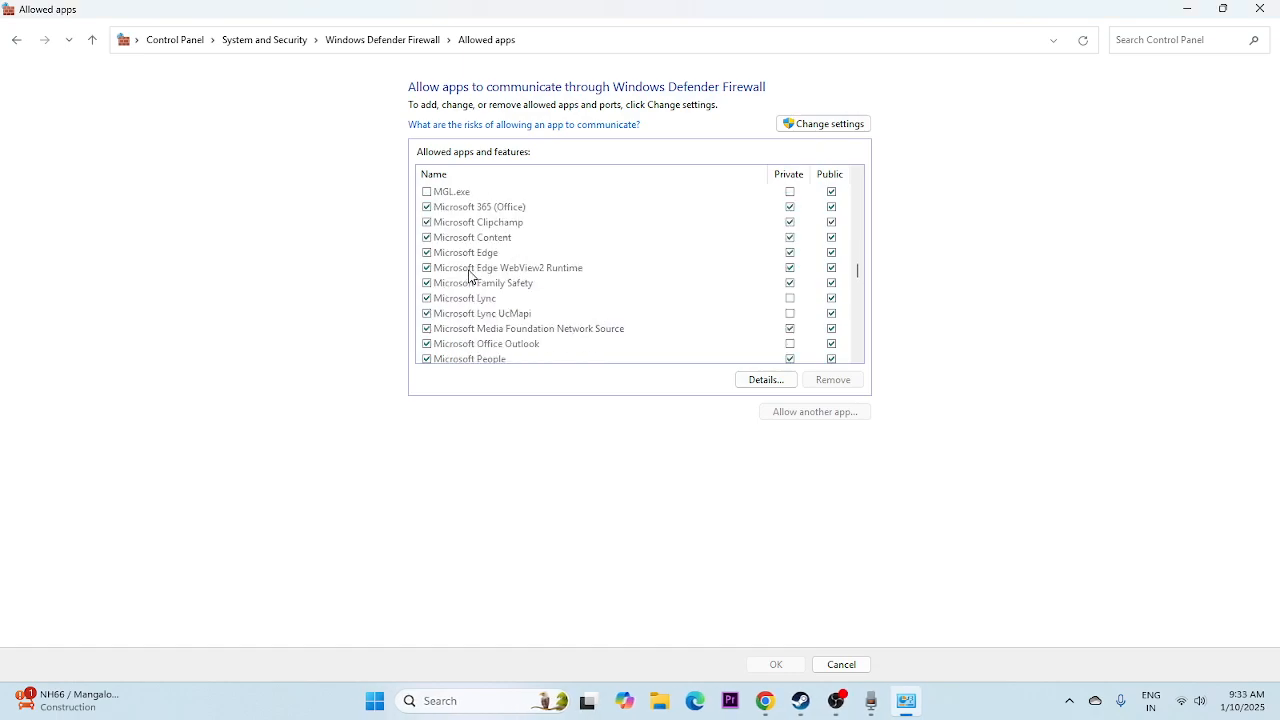
scroll(468, 276, "down", 10)
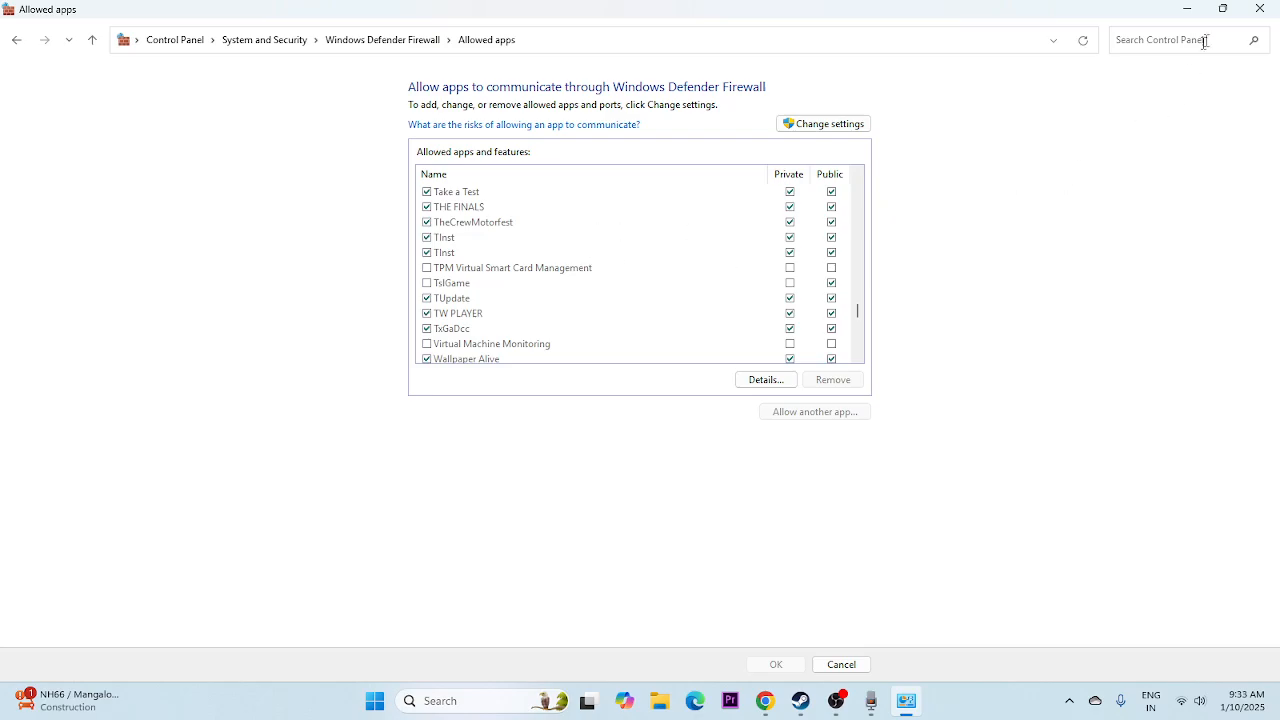
left_click(1259, 8)
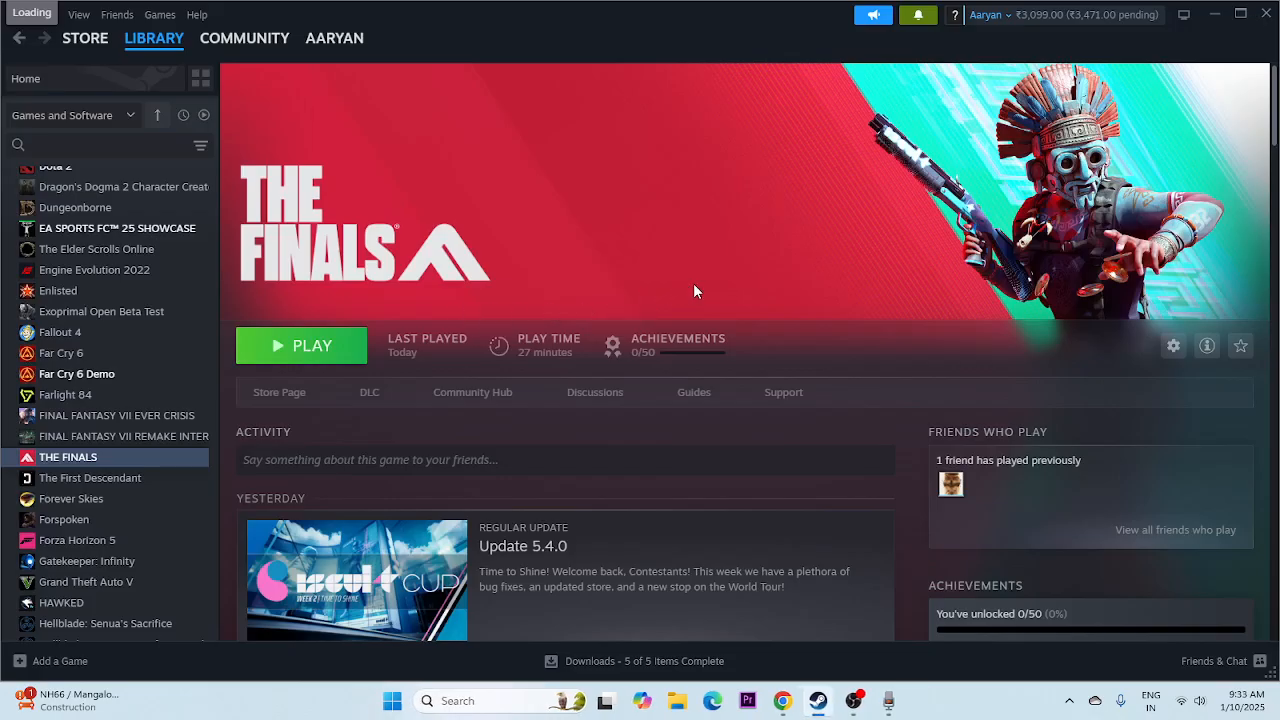
Disable the in-game Steam Overlay in the properties of THE FINALS in Steam and close the properties.
right_click(96, 462)
left_click(137, 585)
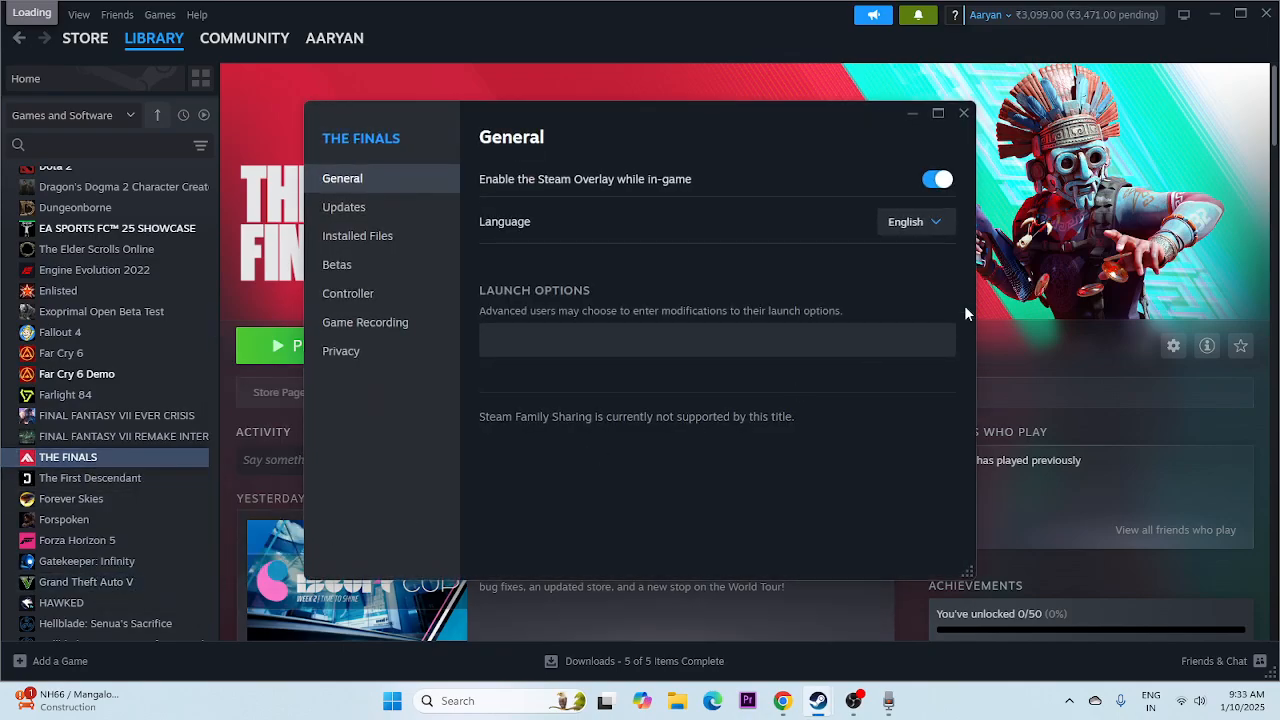
left_click(937, 179)
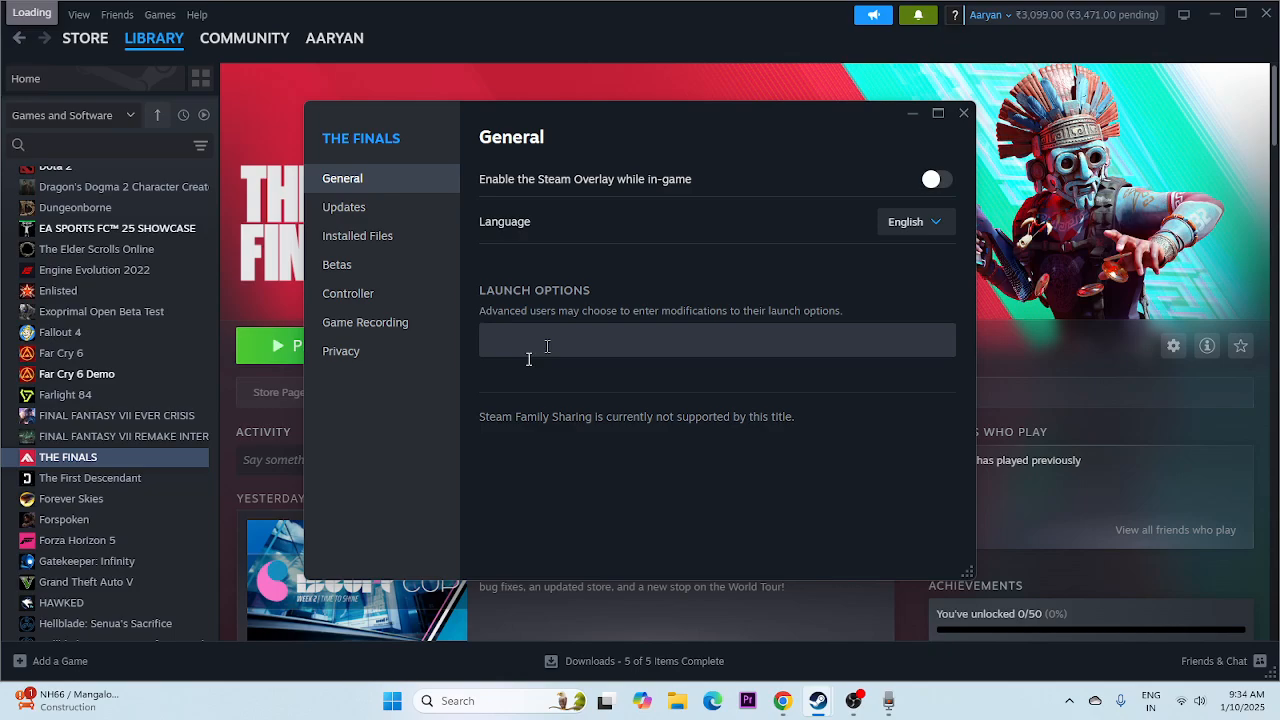
left_click(962, 114)
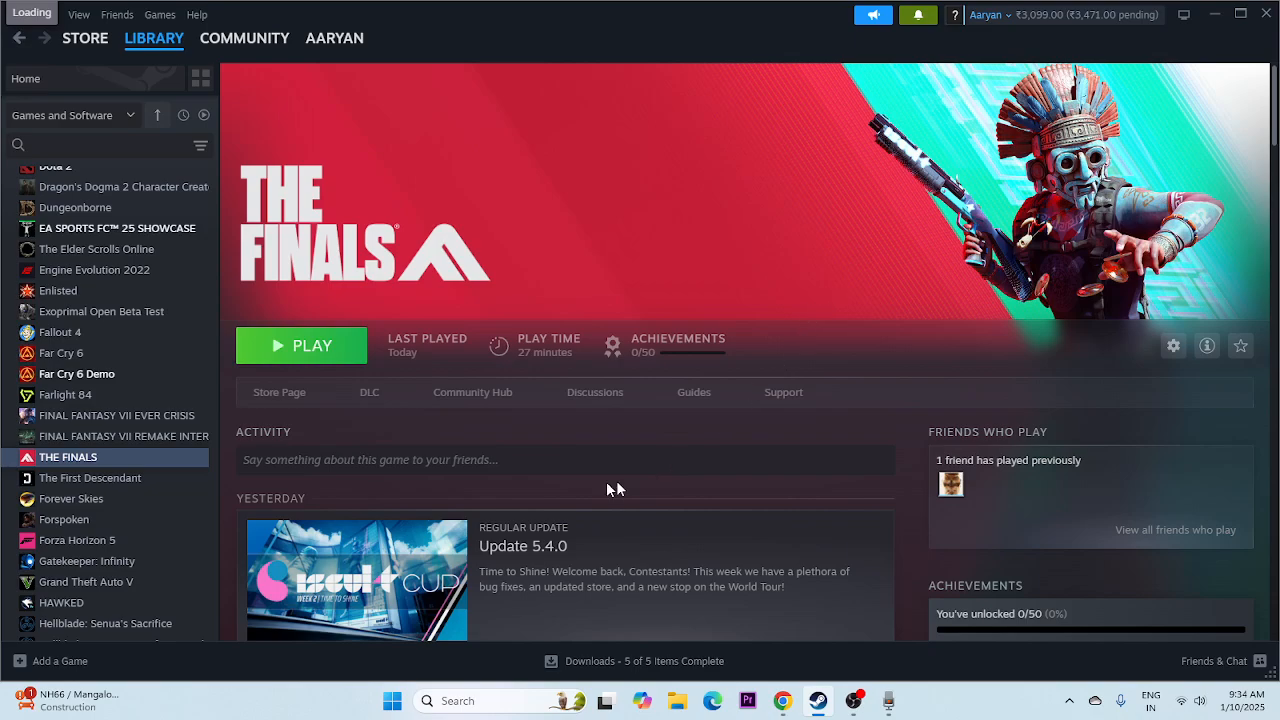
Find and open the Windows Graphics settings.
left_click(505, 697)
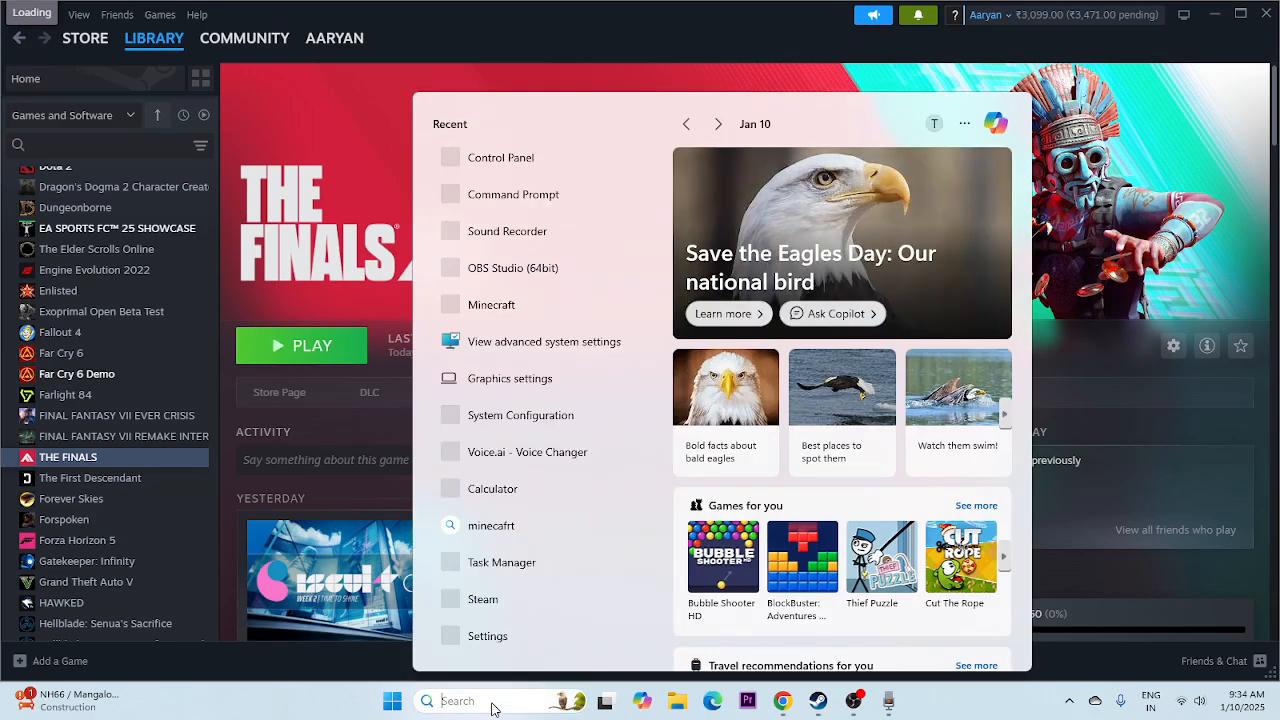
type("gra")
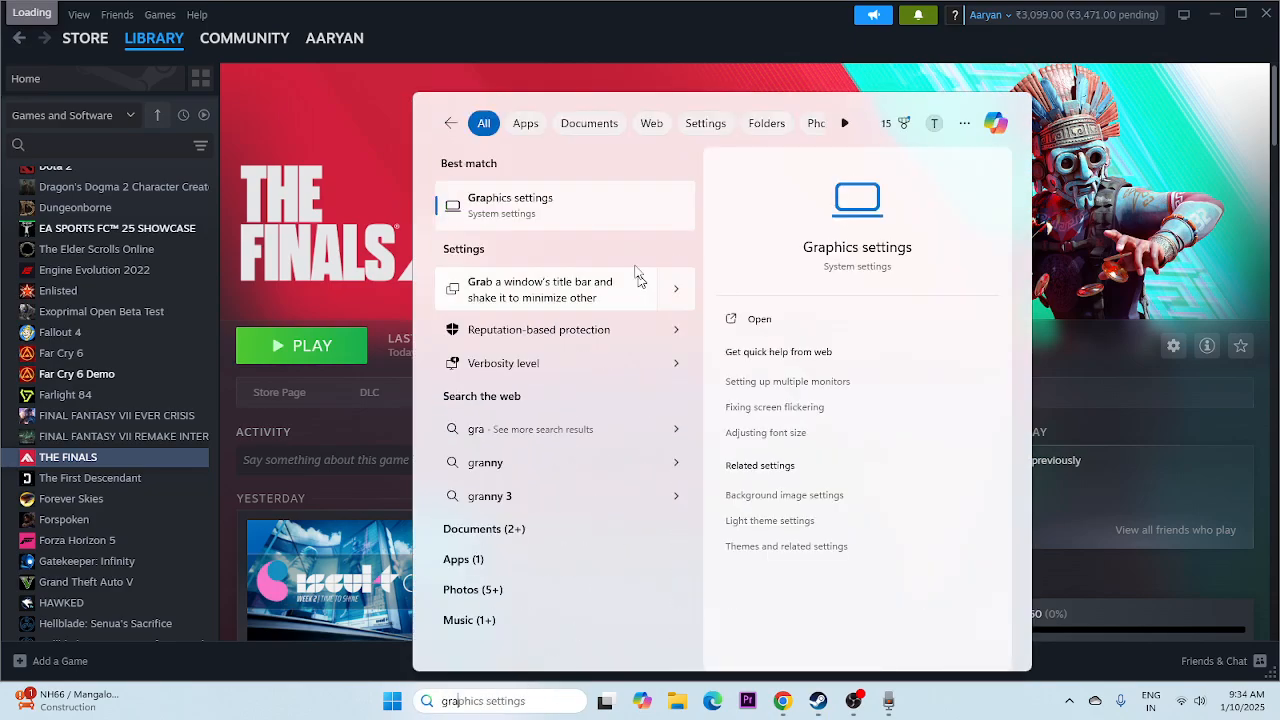
left_click(597, 210)
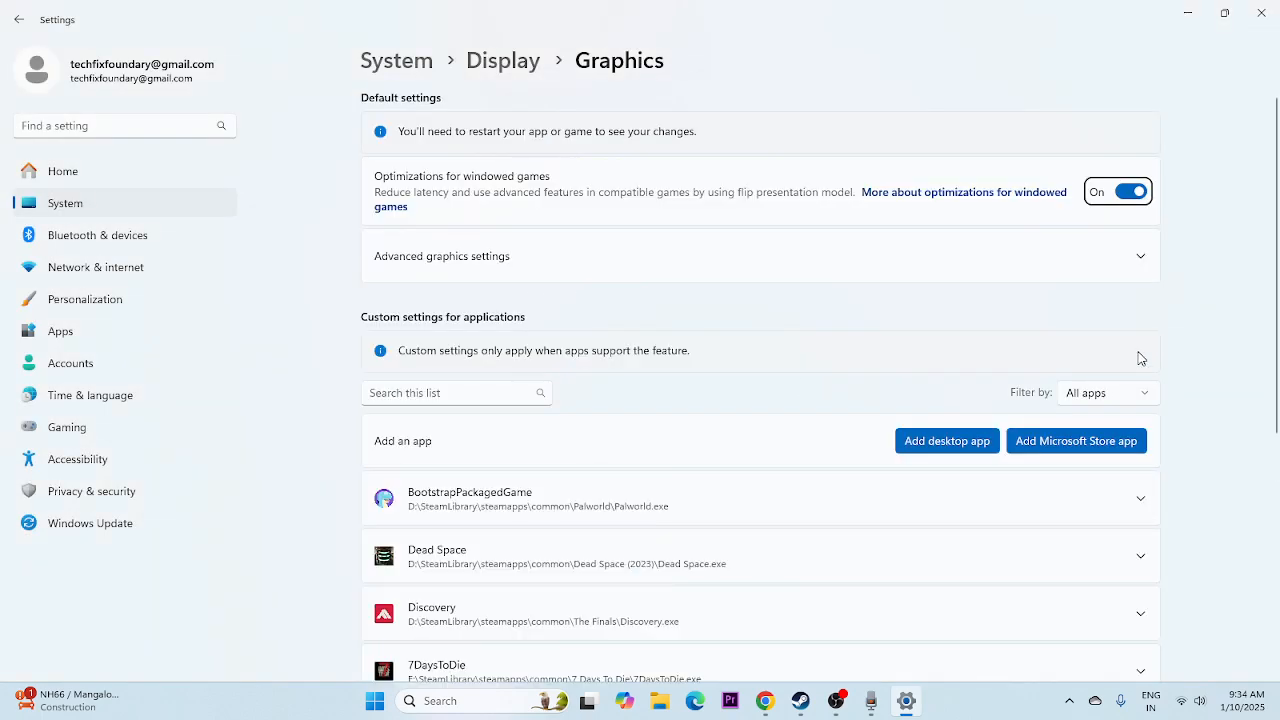
Add the Discovery application from SteamLibrary\steamapps\common\The Finals on New Volume (D:) as a desktop app with custom graphics settings.
left_click(925, 445)
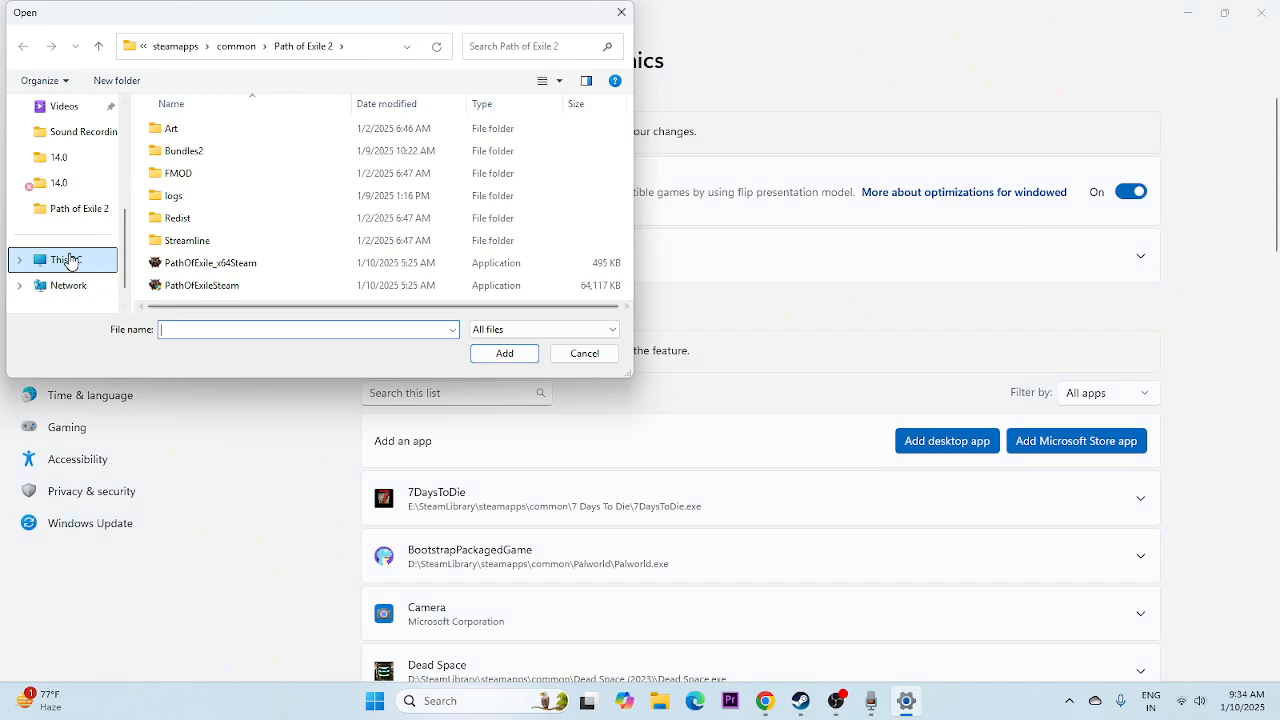
left_click(68, 260)
double_click(430, 138)
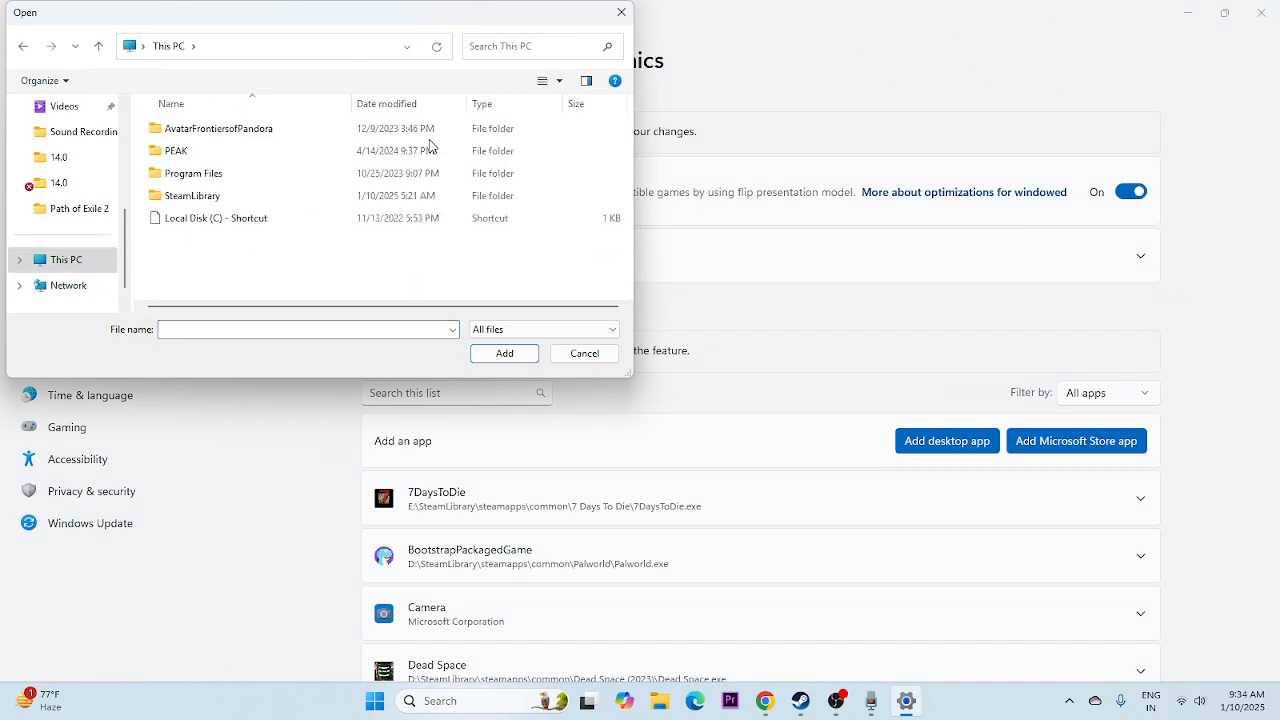
left_click(193, 196)
double_click(193, 196)
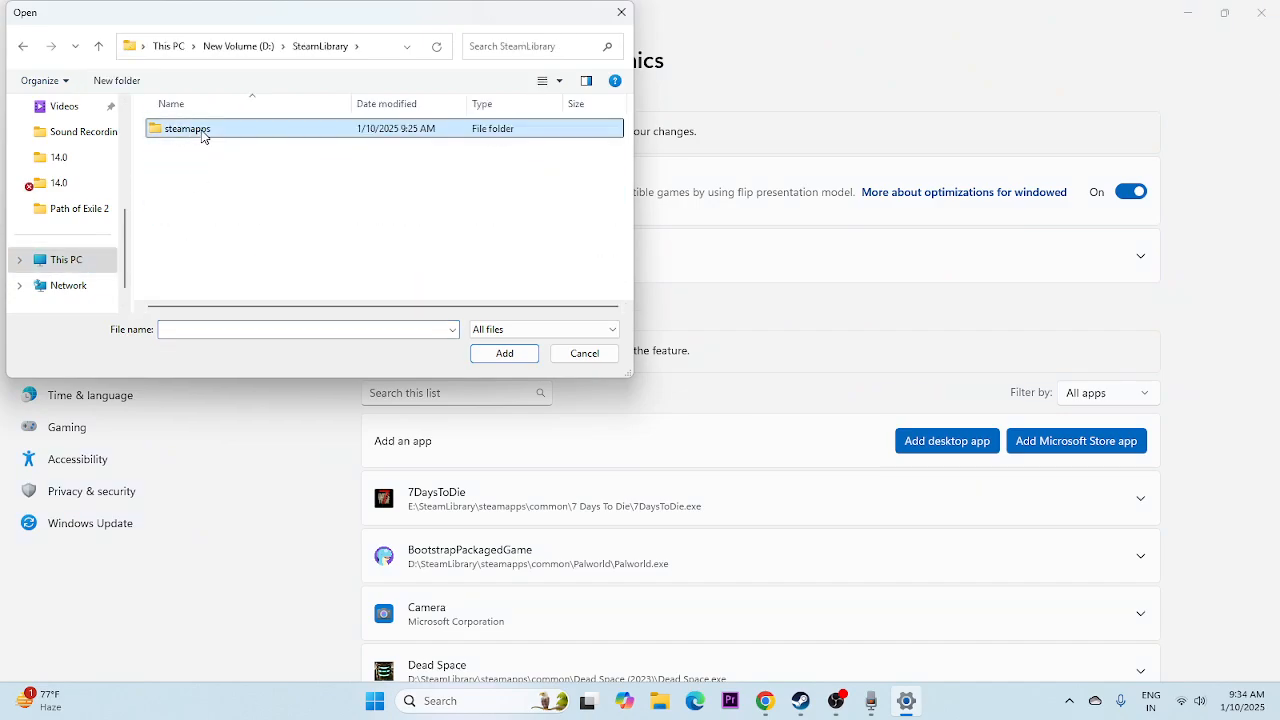
double_click(203, 130)
double_click(203, 130)
scroll(200, 220, "down", 5)
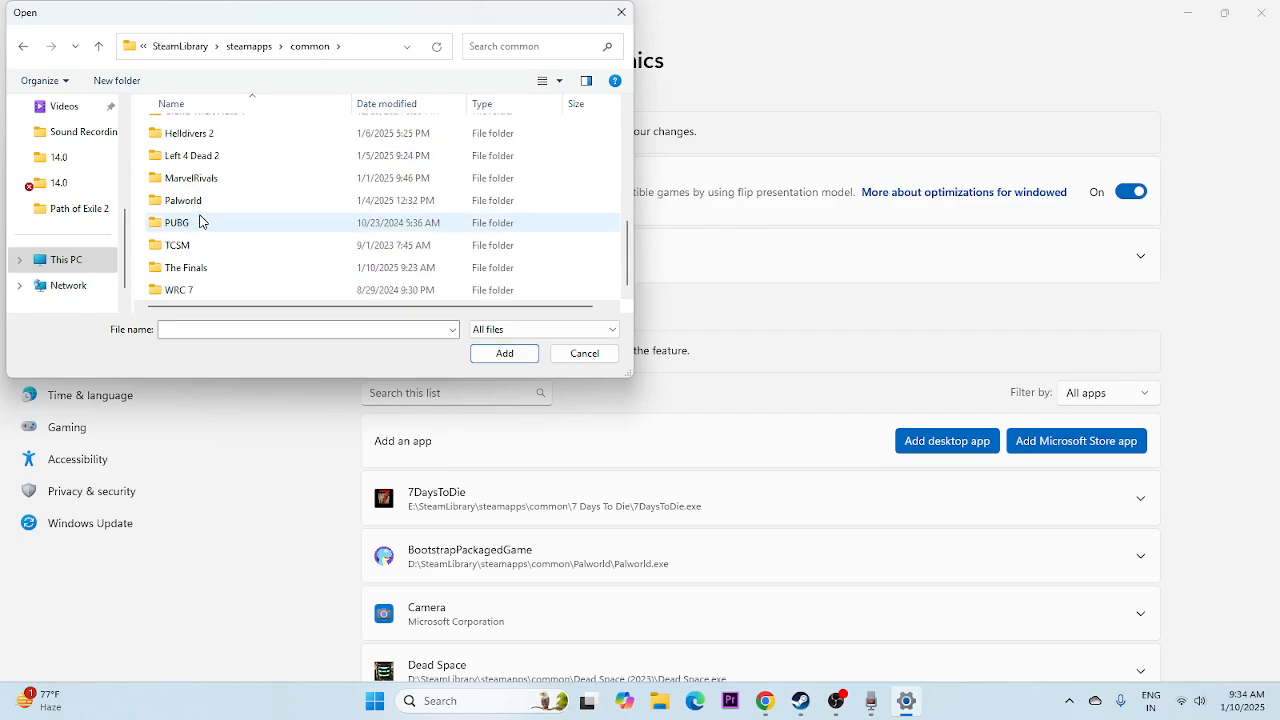
double_click(194, 276)
left_click(192, 199)
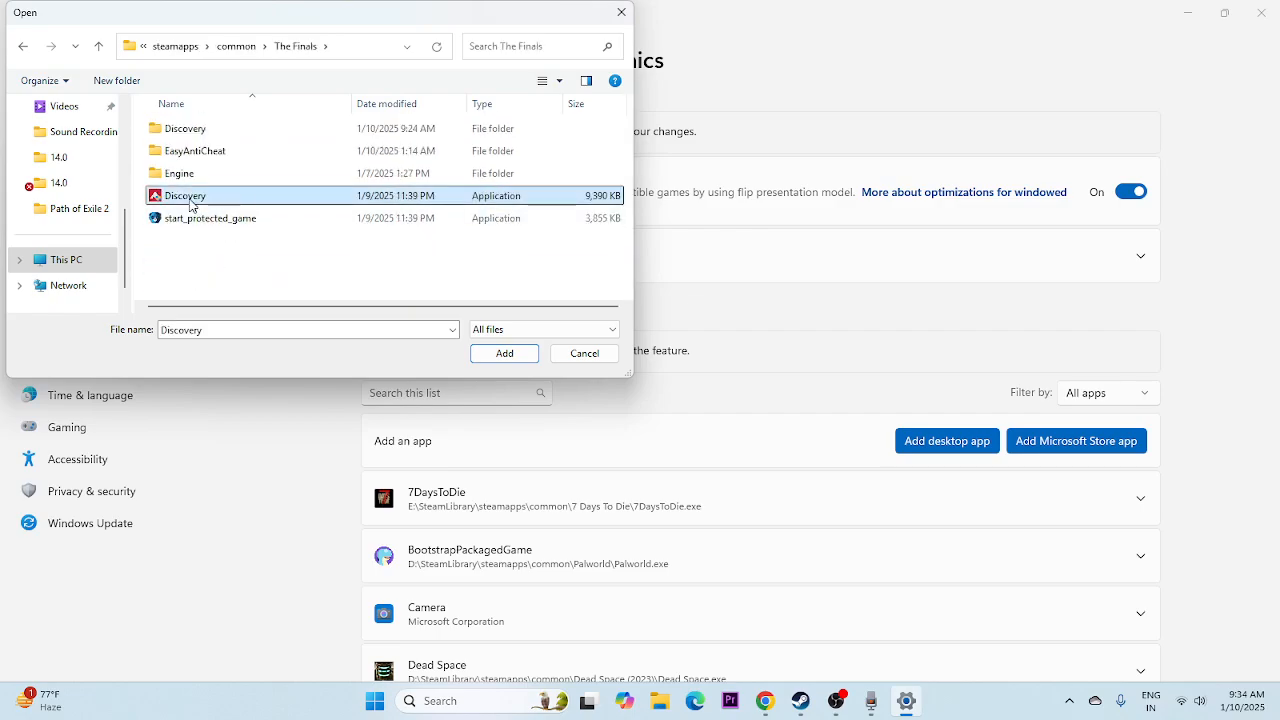
left_click(486, 354)
Set the GPU preference of the Discovery app to High Performance (NVIDIA GeForce GTX 1650 SUPER).
scroll(794, 326, "down", 5)
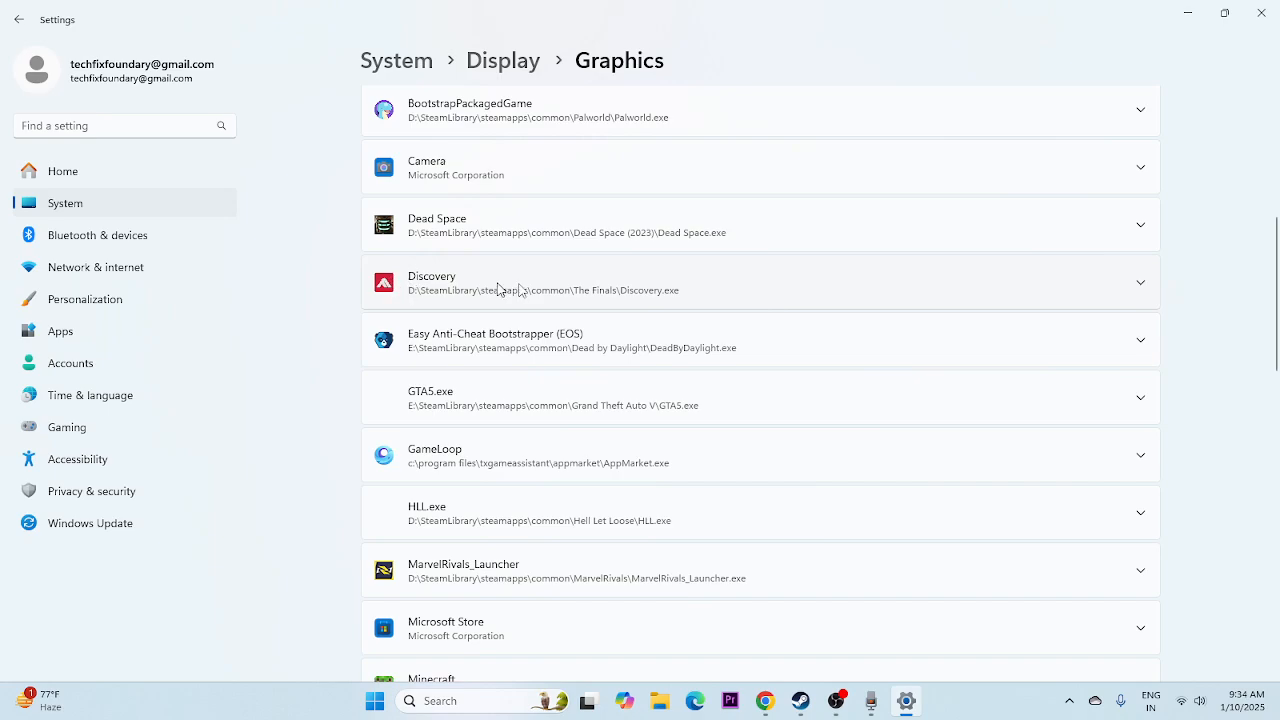
left_click(1138, 288)
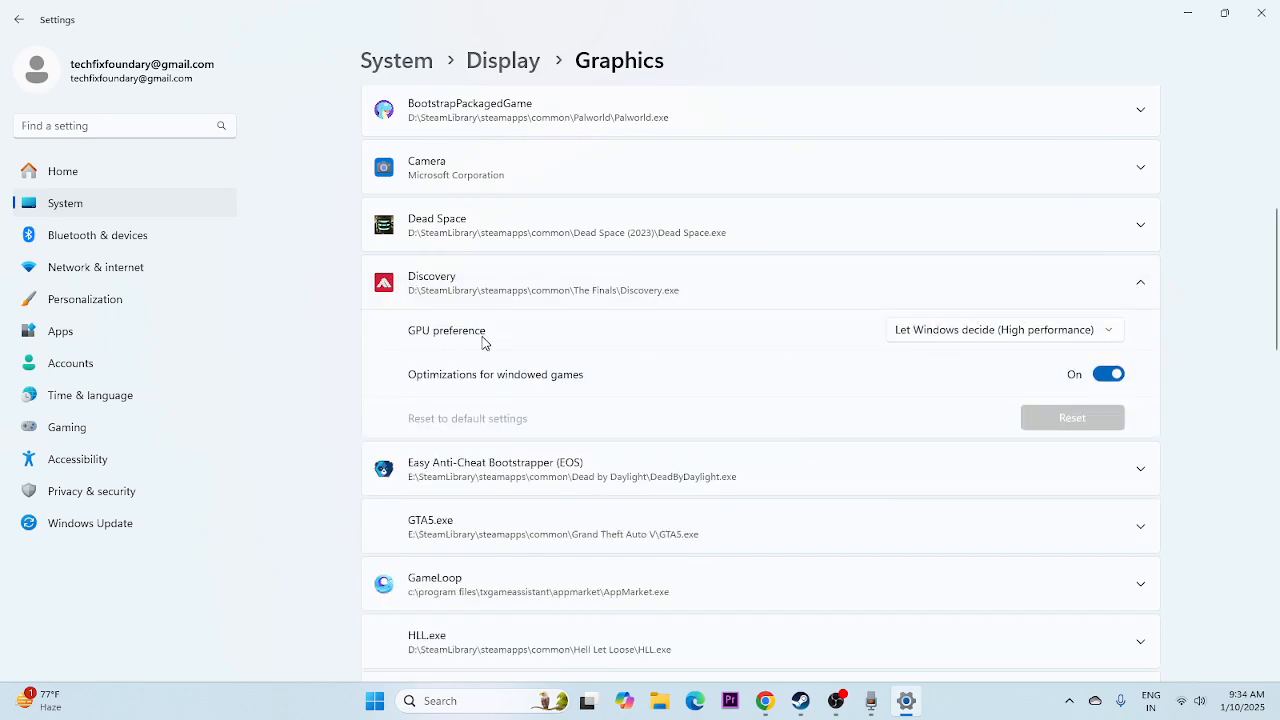
left_click(1119, 333)
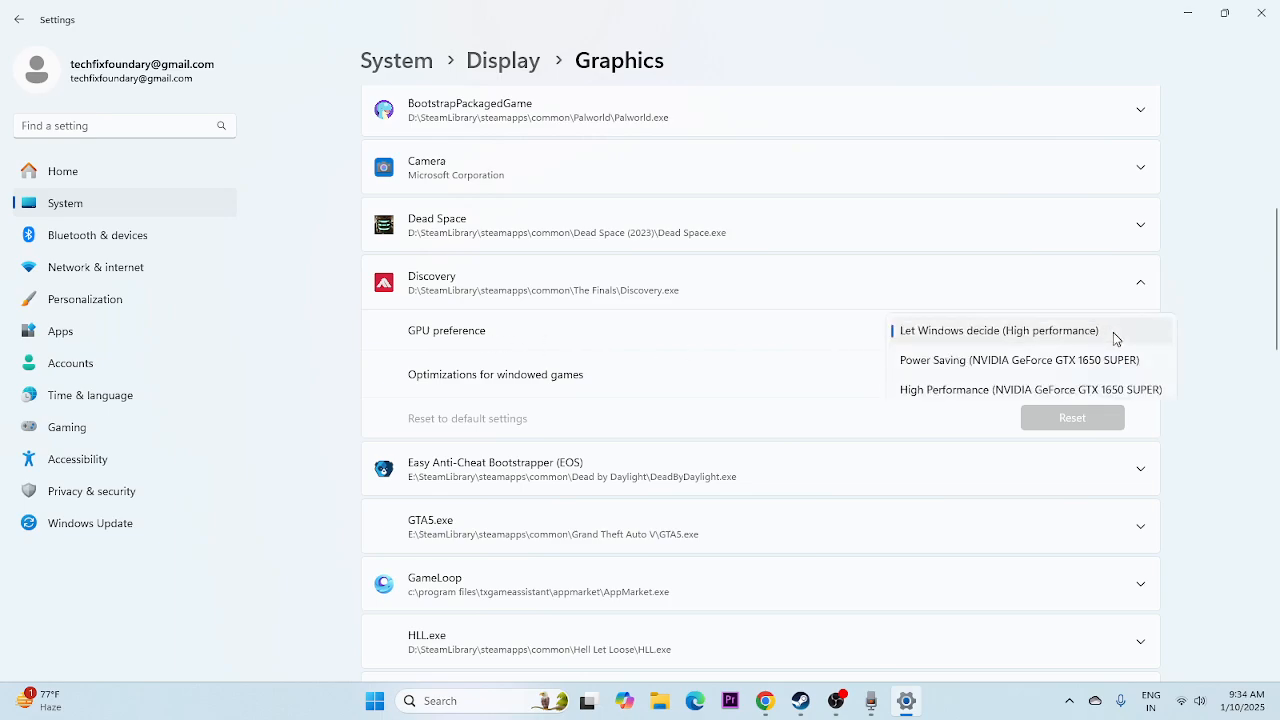
left_click(965, 390)
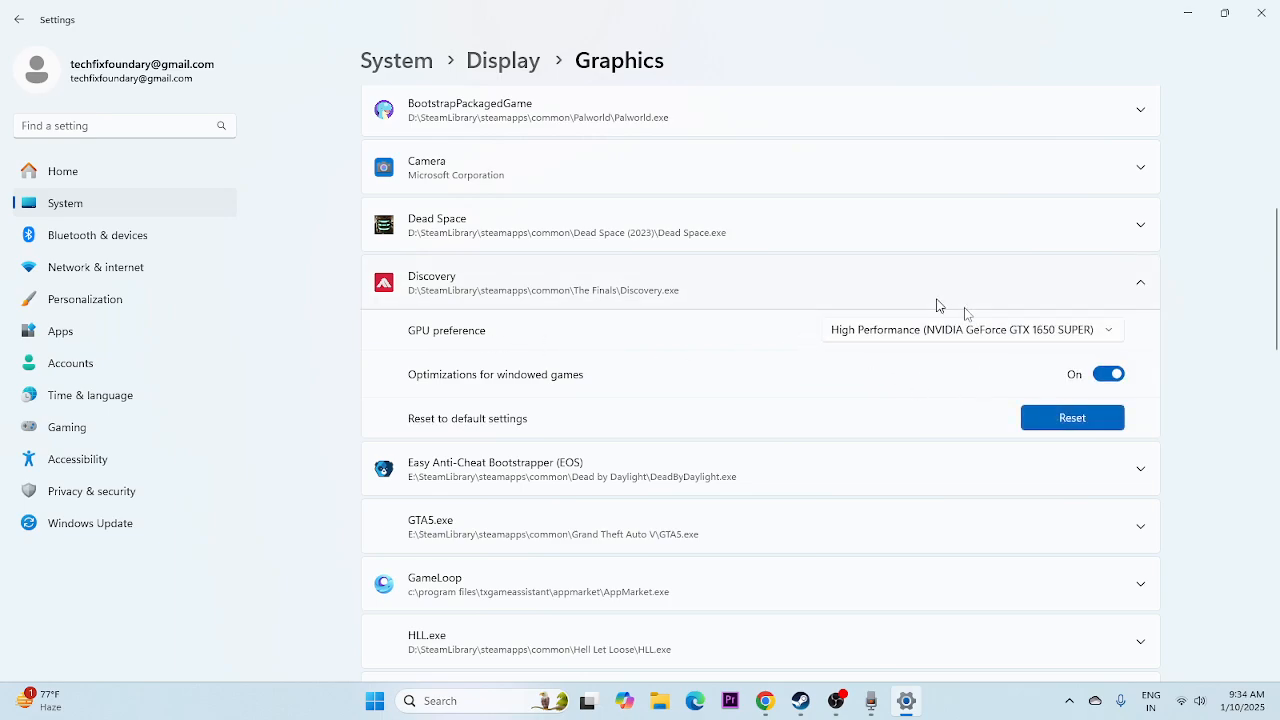
Close Settings and open the Virtual Memory settings from the performance options in the advanced system settings.
left_click(1262, 15)
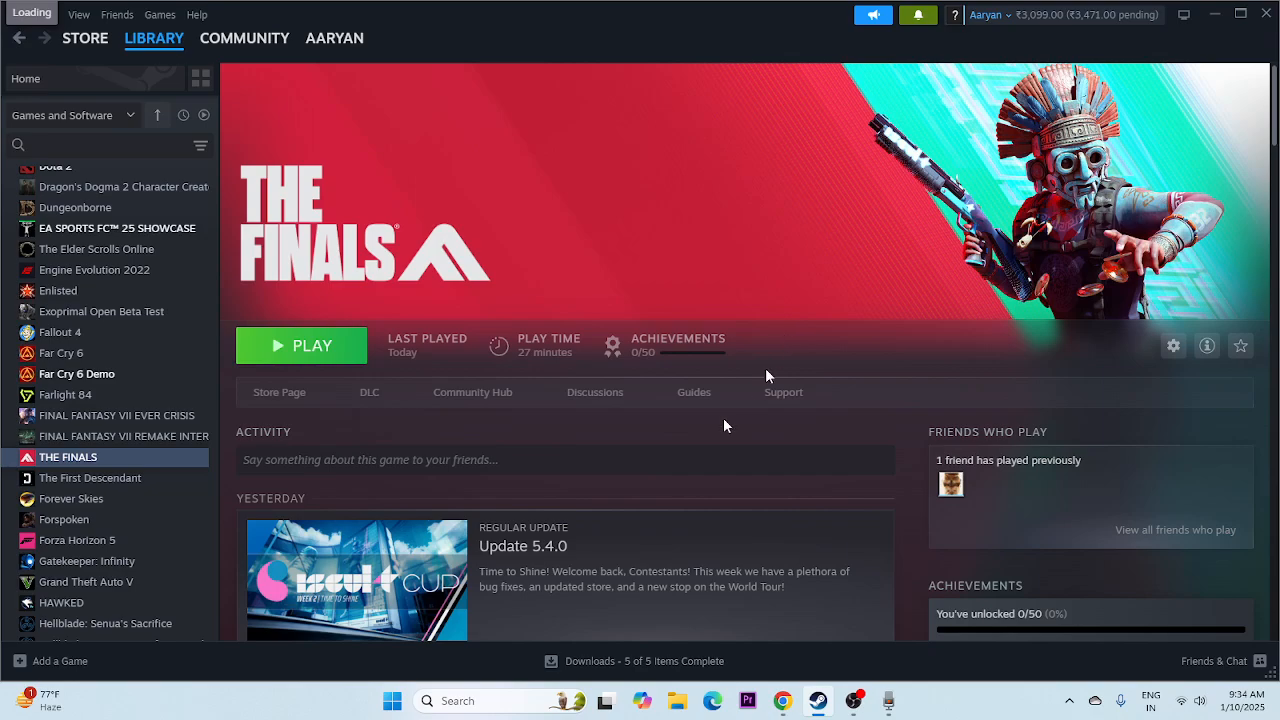
left_click(448, 701)
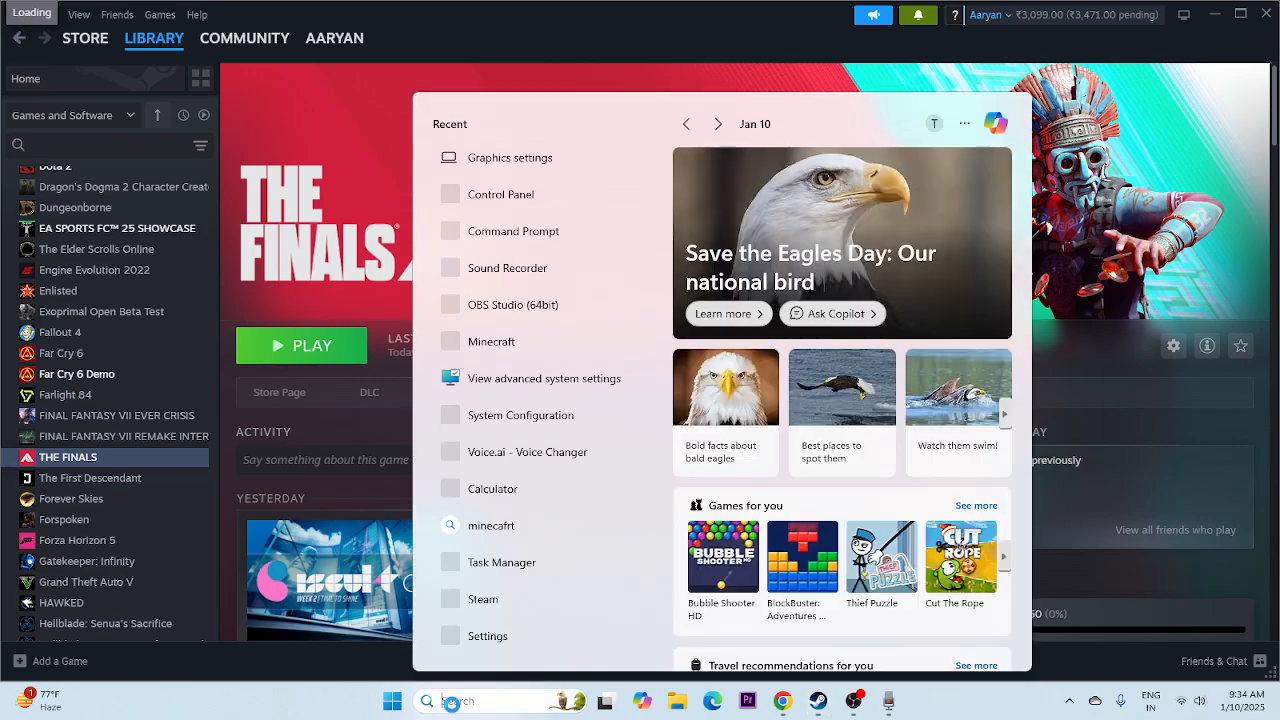
type("view")
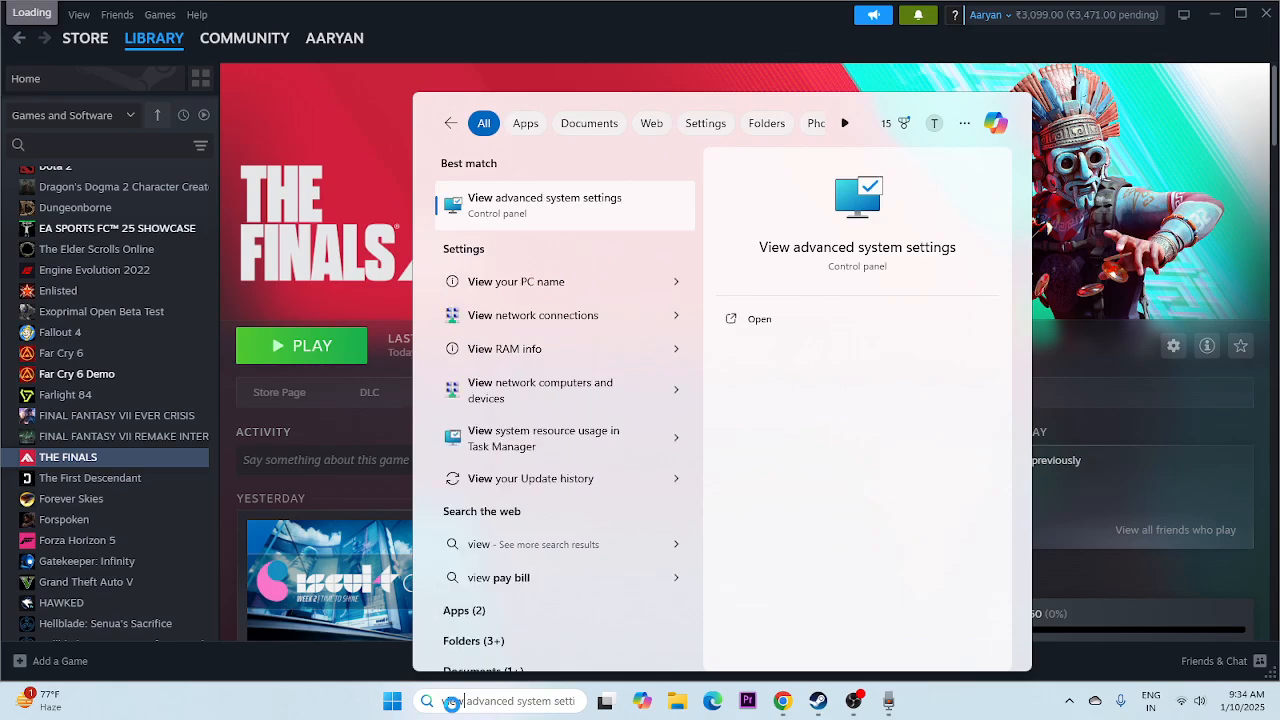
left_click(588, 203)
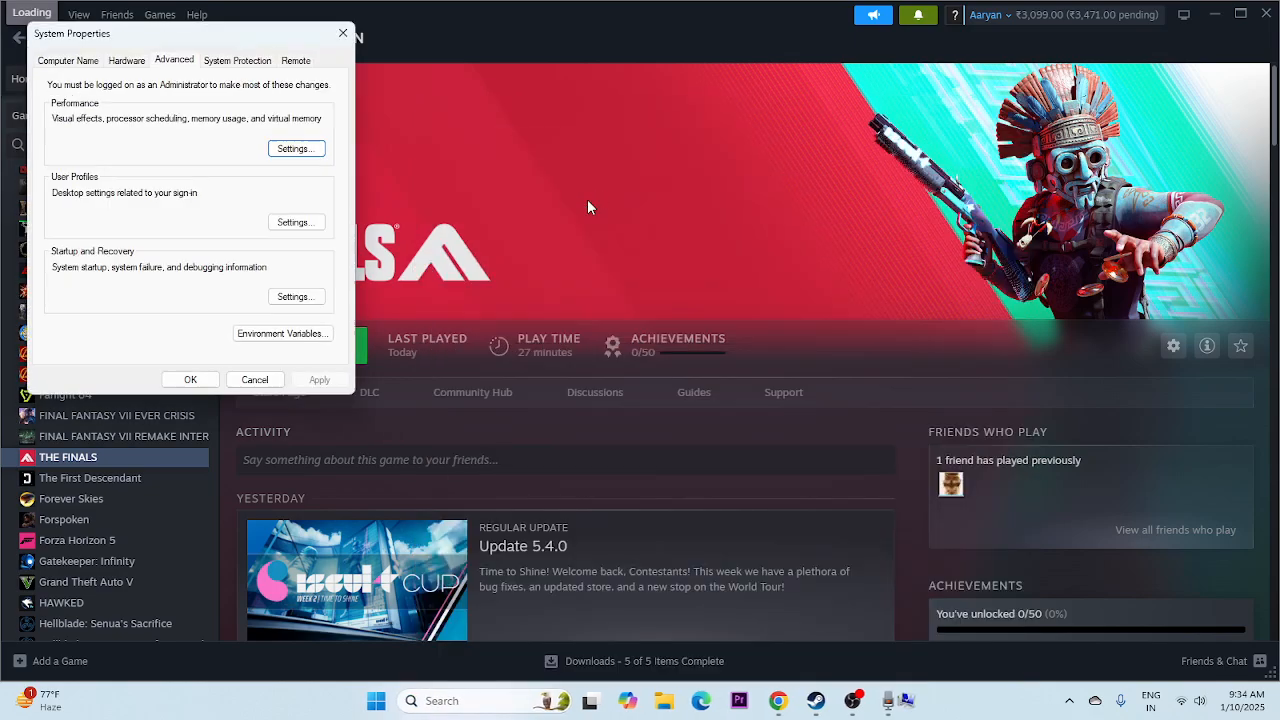
left_click(294, 148)
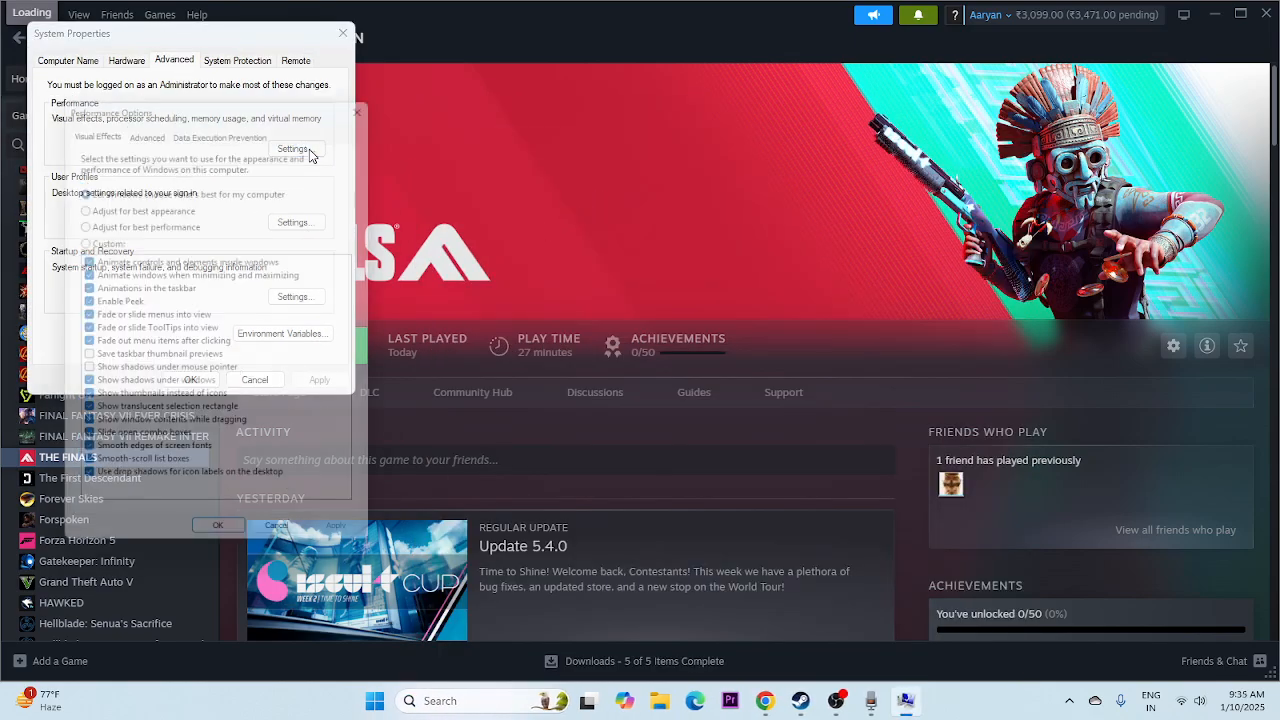
left_click(144, 123)
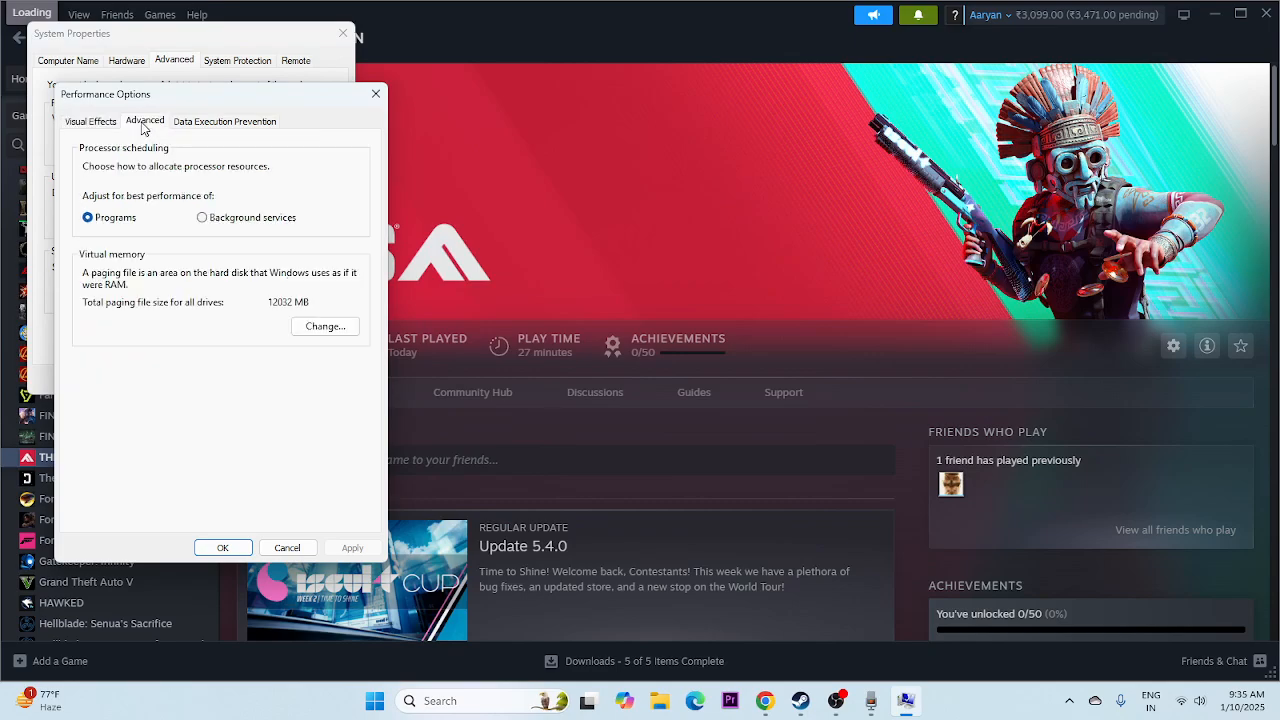
left_click(325, 326)
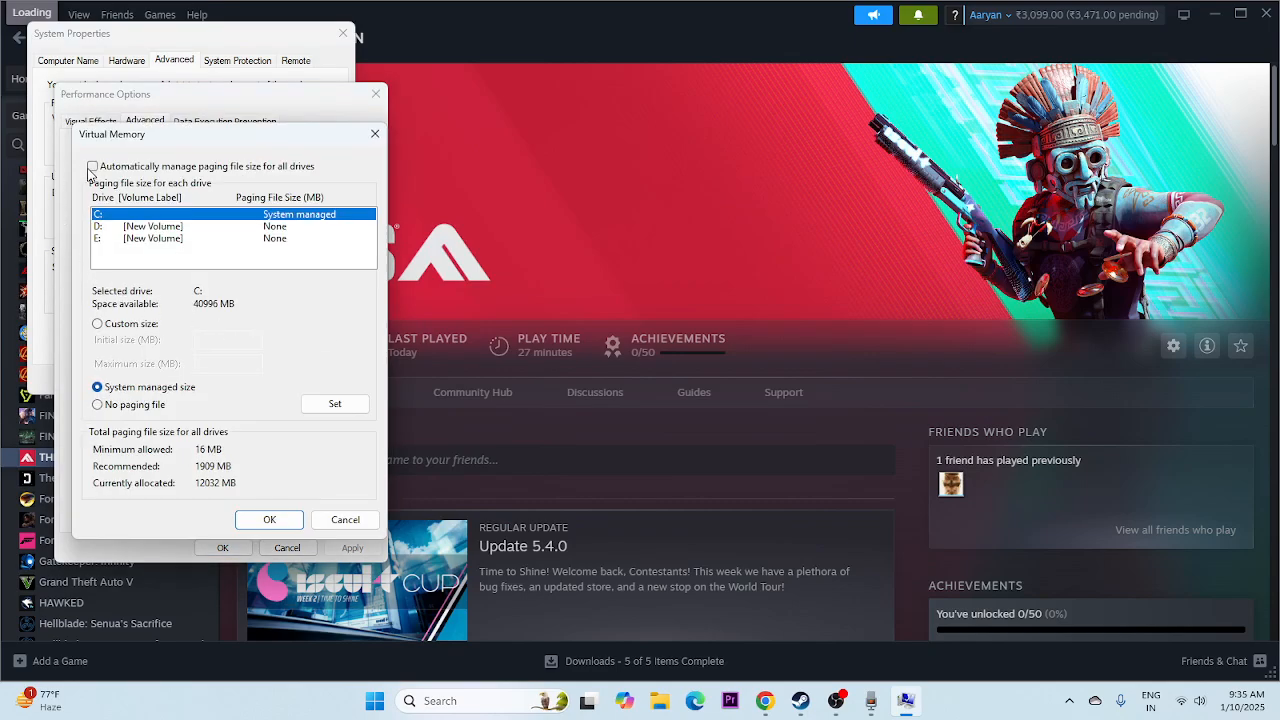
Choose a custom paging file size for drive D: and open Calculator for working out the sizes.
left_click(97, 228)
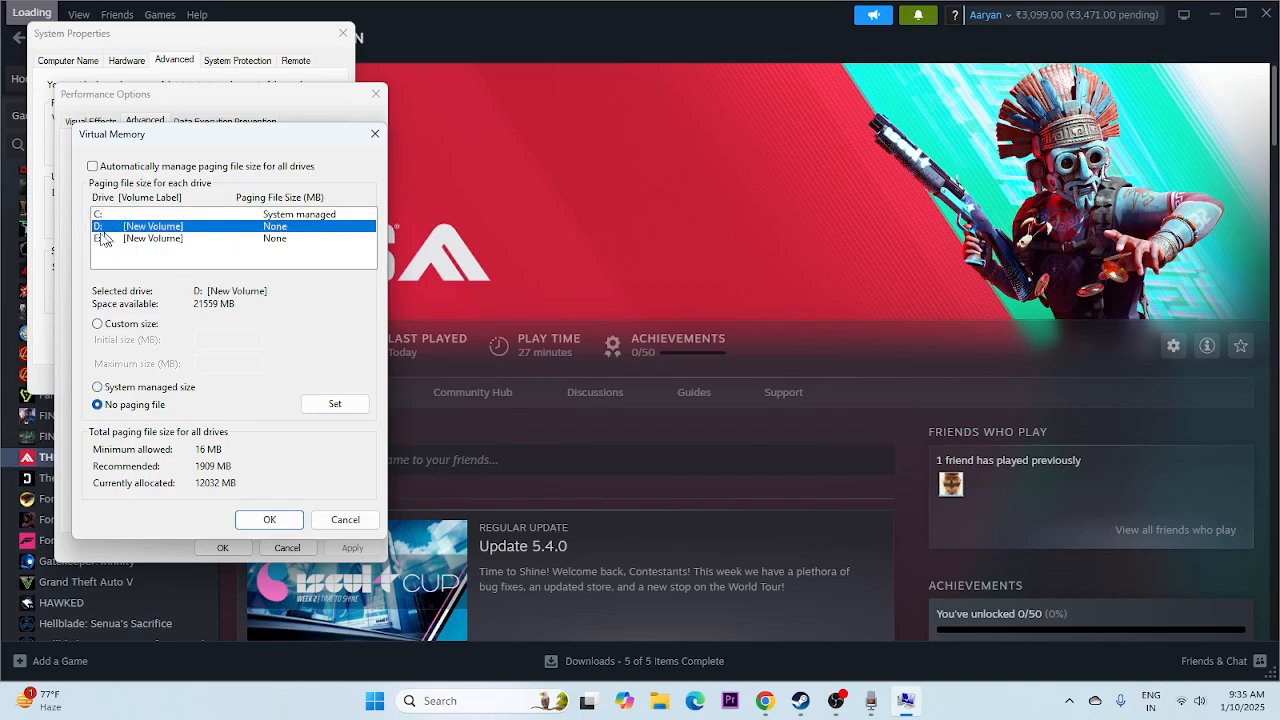
left_click(98, 325)
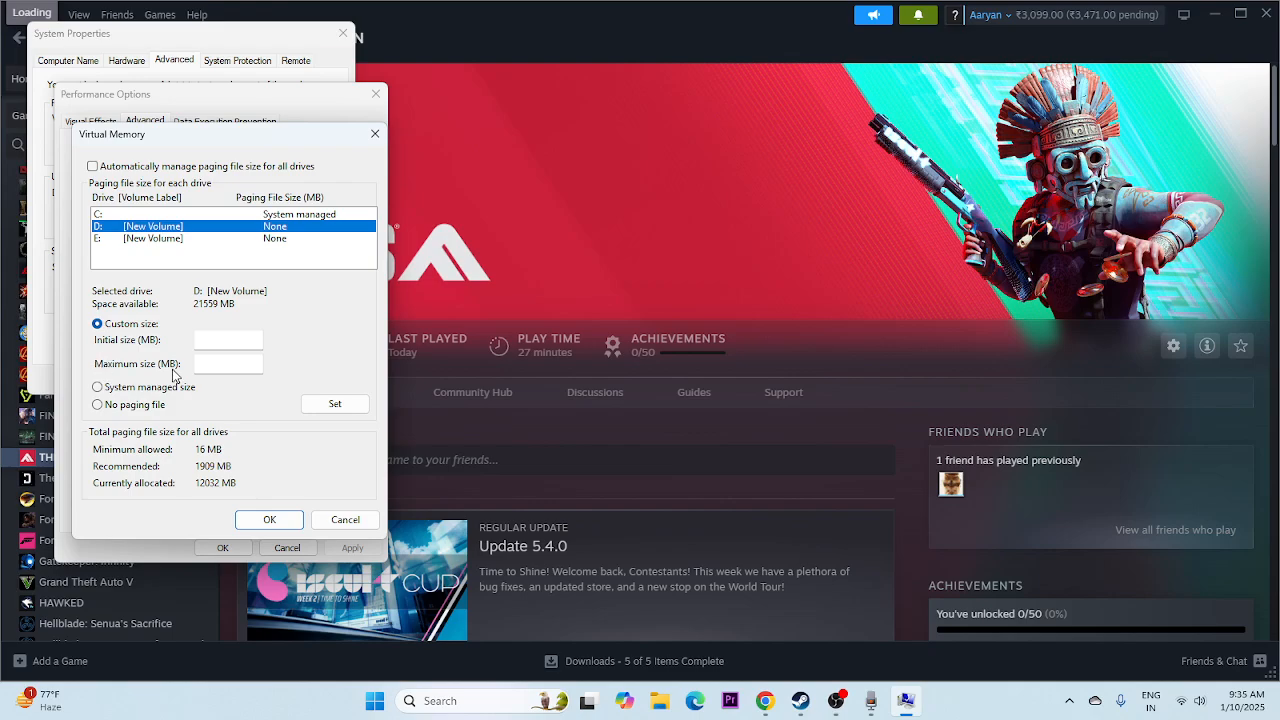
left_click(482, 700)
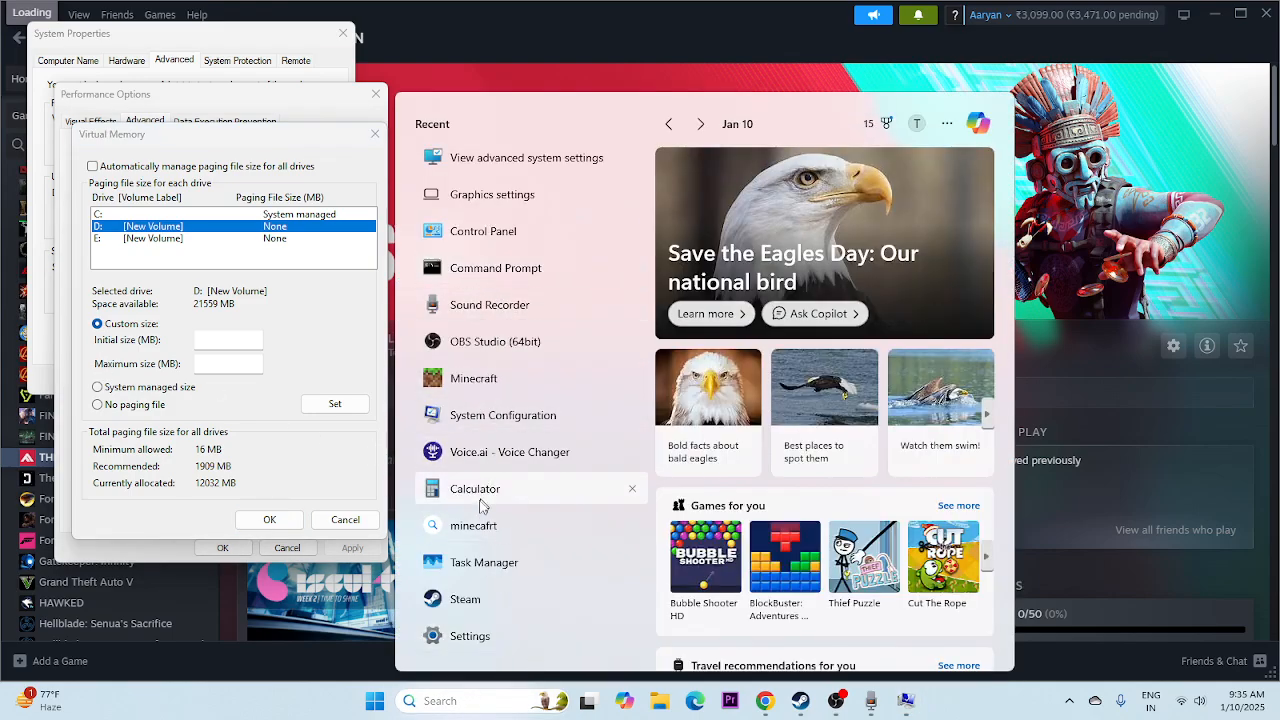
left_click(230, 340)
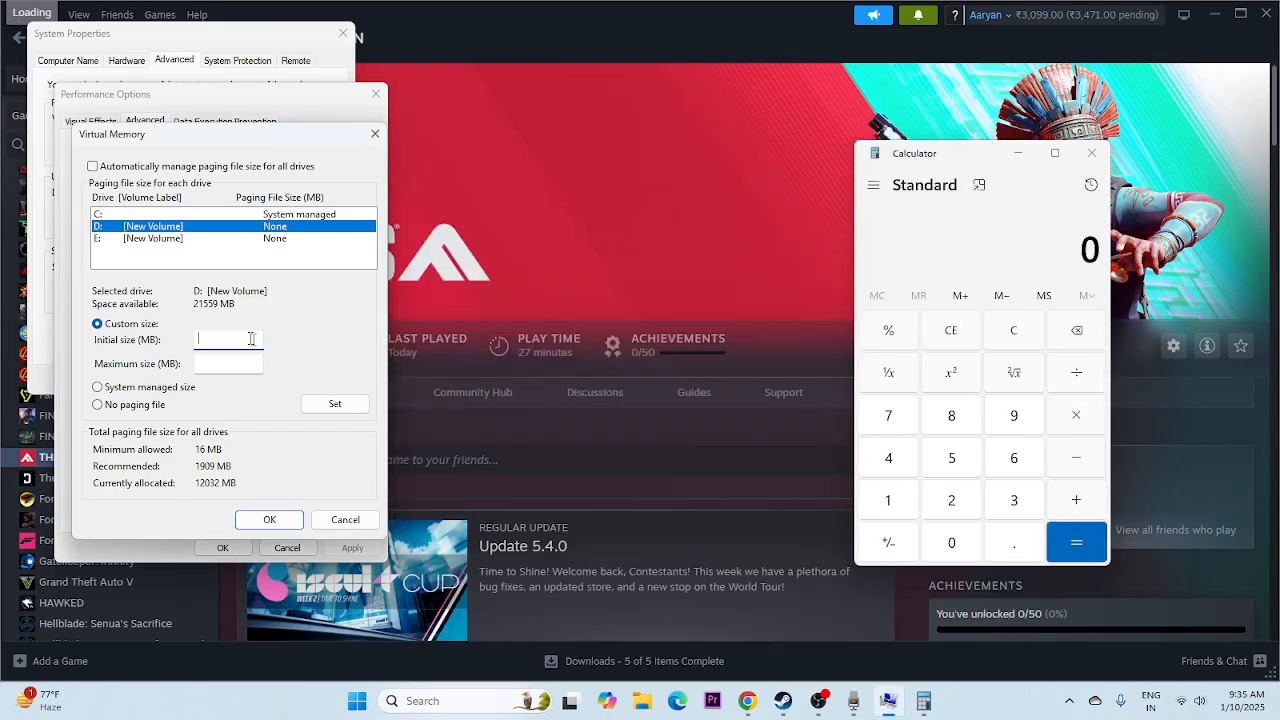
Calculate the initial paging file size as 16 × 1024 × 1.5 in Calculator.
left_click(892, 500)
left_click(1012, 458)
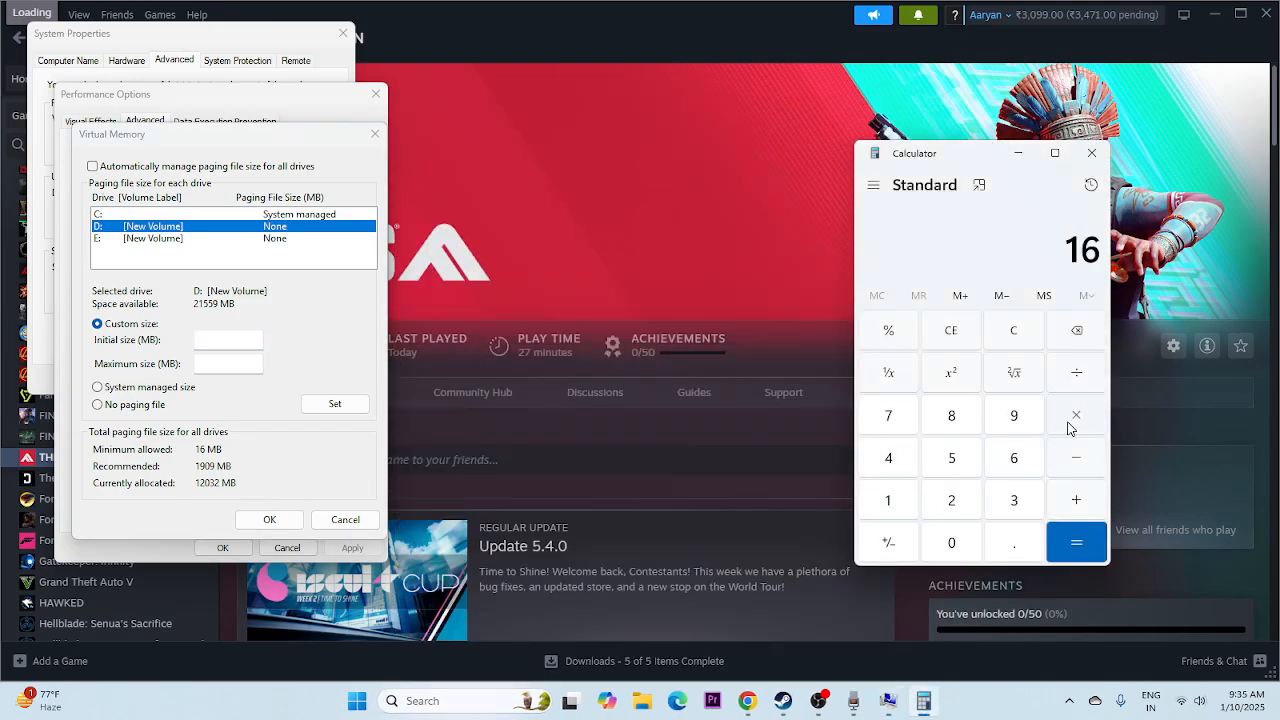
left_click(1072, 424)
left_click(888, 500)
left_click(951, 542)
left_click(951, 500)
key("4")
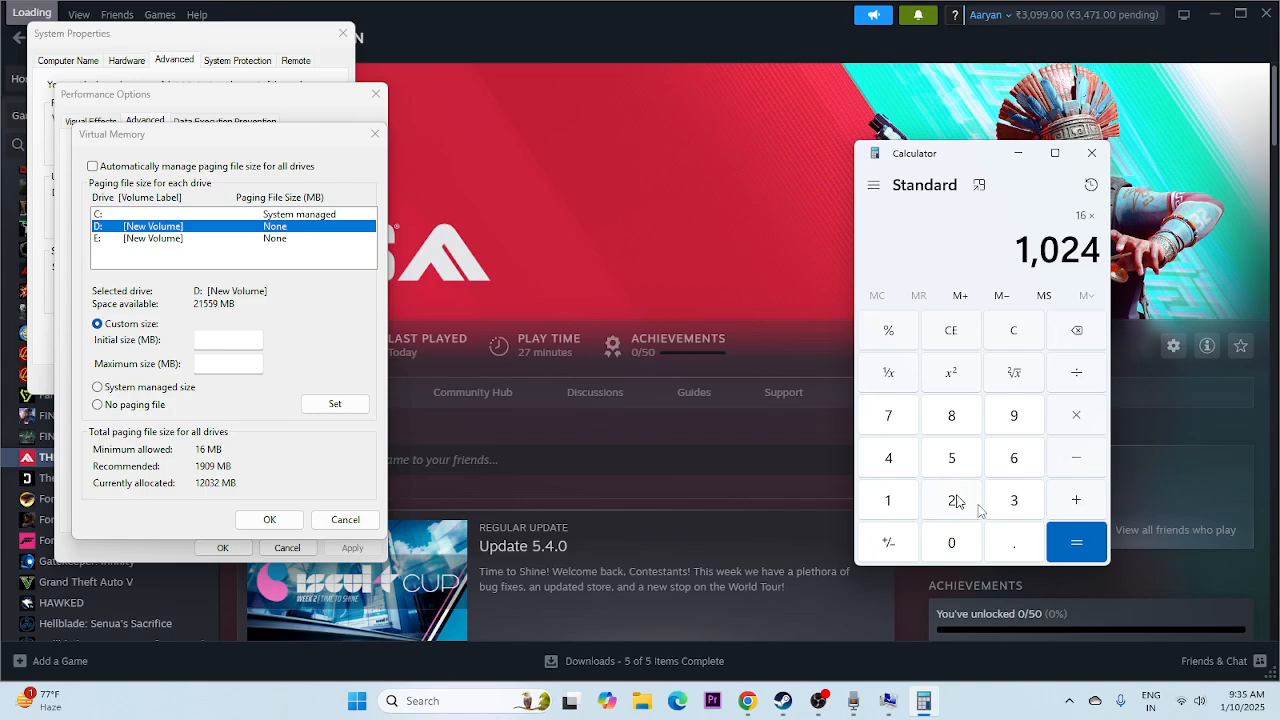
left_click(1072, 530)
left_click(1077, 418)
left_click(891, 504)
left_click(1016, 548)
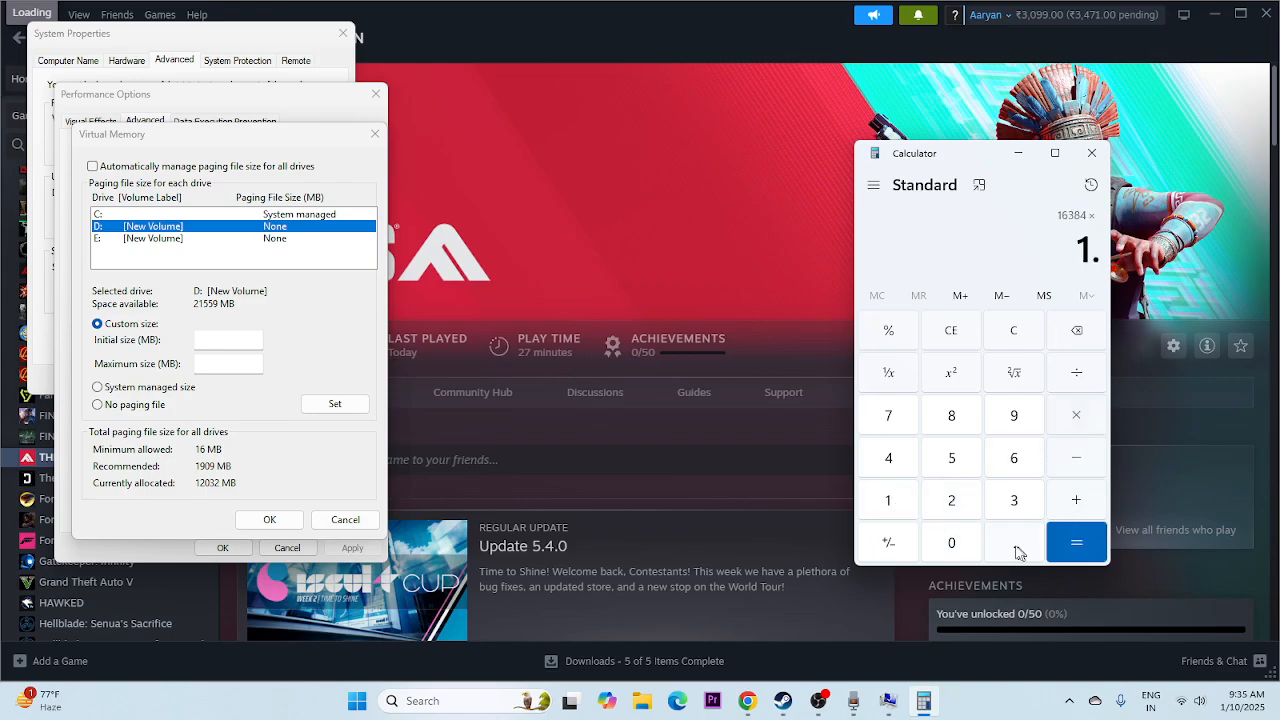
left_click(955, 472)
left_click(1071, 537)
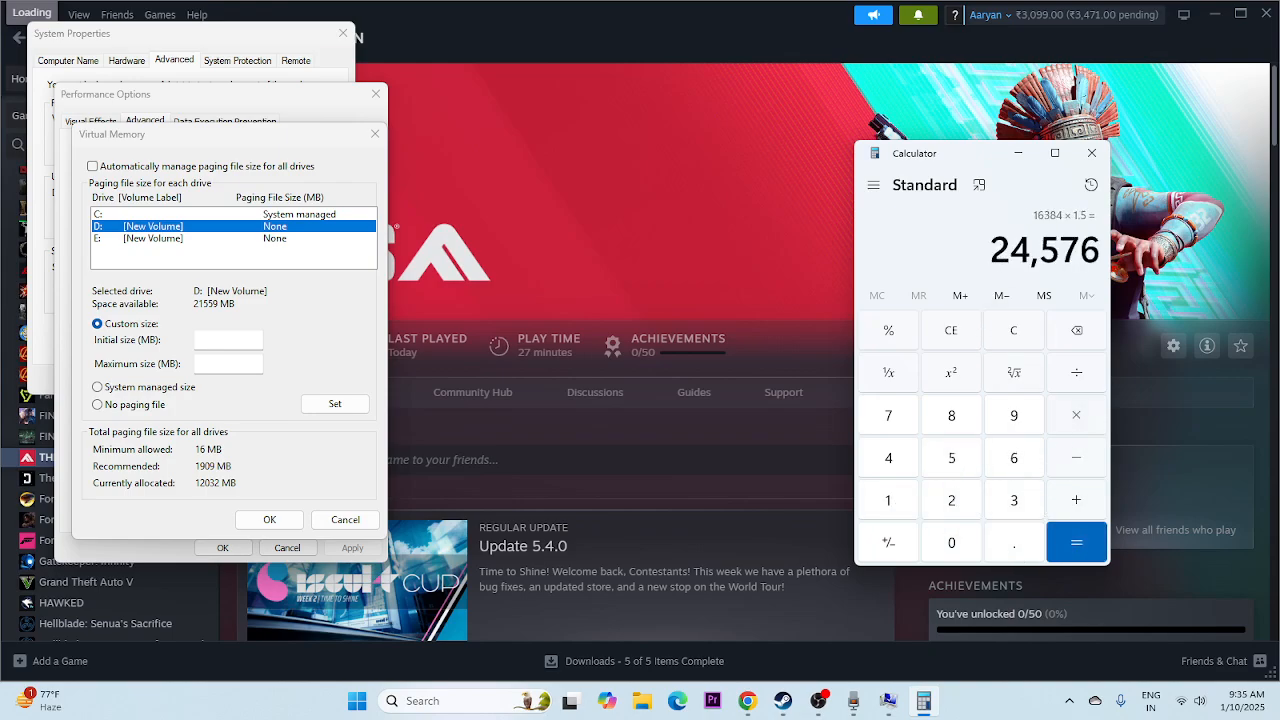
Copy the calculated result into the initial size of drive D:'s paging file as 24,576 MB.
right_click(1068, 252)
left_click(1105, 270)
right_click(232, 341)
left_click(268, 412)
Clear Calculator and calculate the maximum paging file size as 16 × 1024 × 3.
left_click(214, 366)
left_click(952, 334)
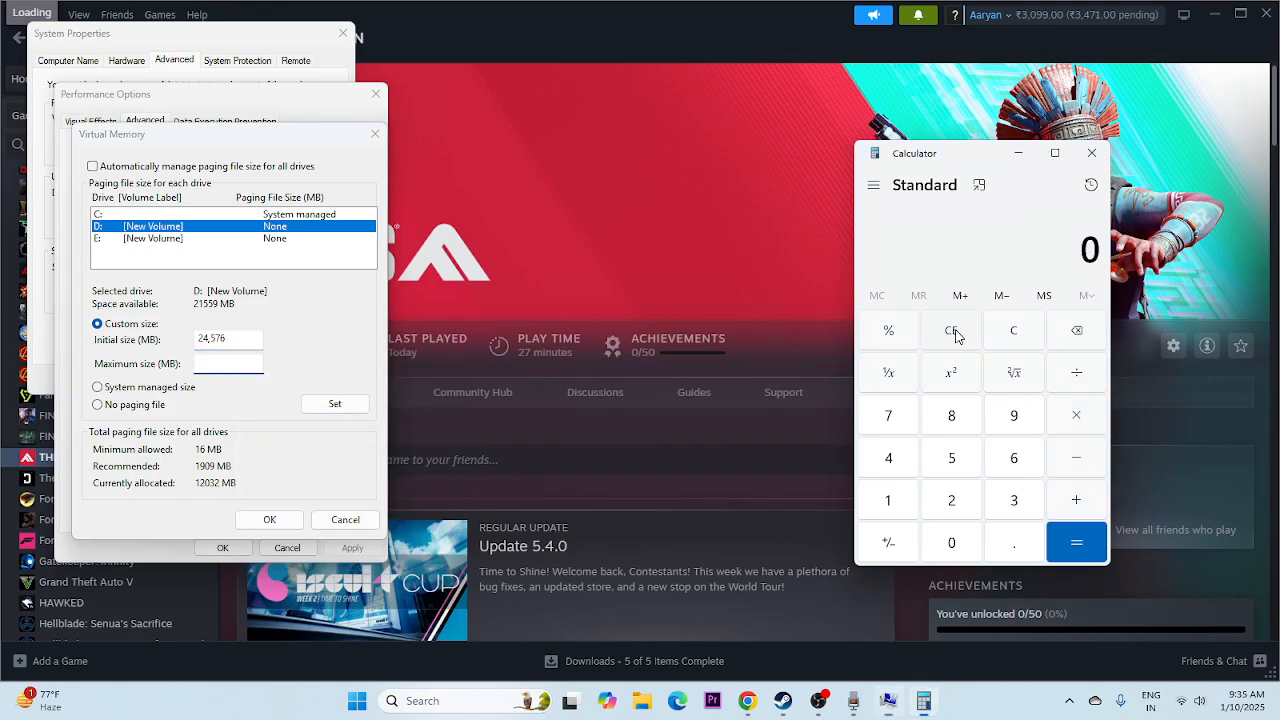
left_click(888, 500)
left_click(1014, 457)
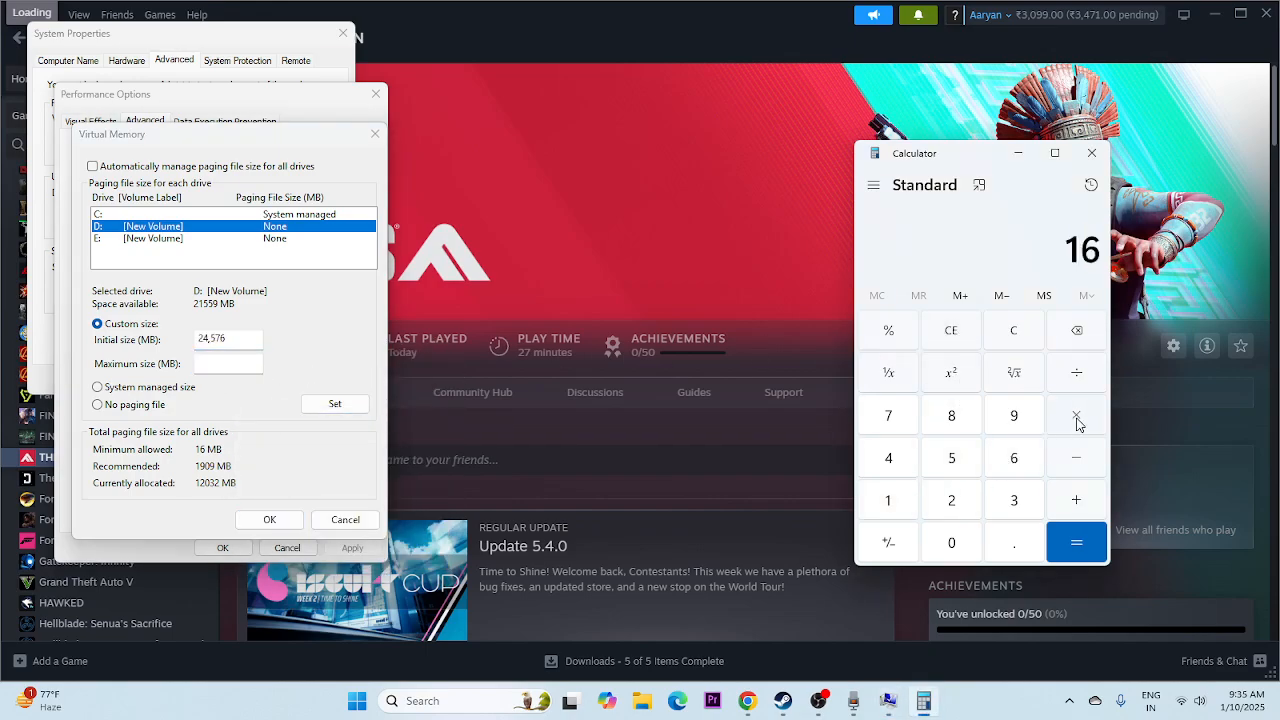
left_click(1076, 414)
left_click(905, 497)
left_click(940, 542)
left_click(951, 500)
left_click(888, 457)
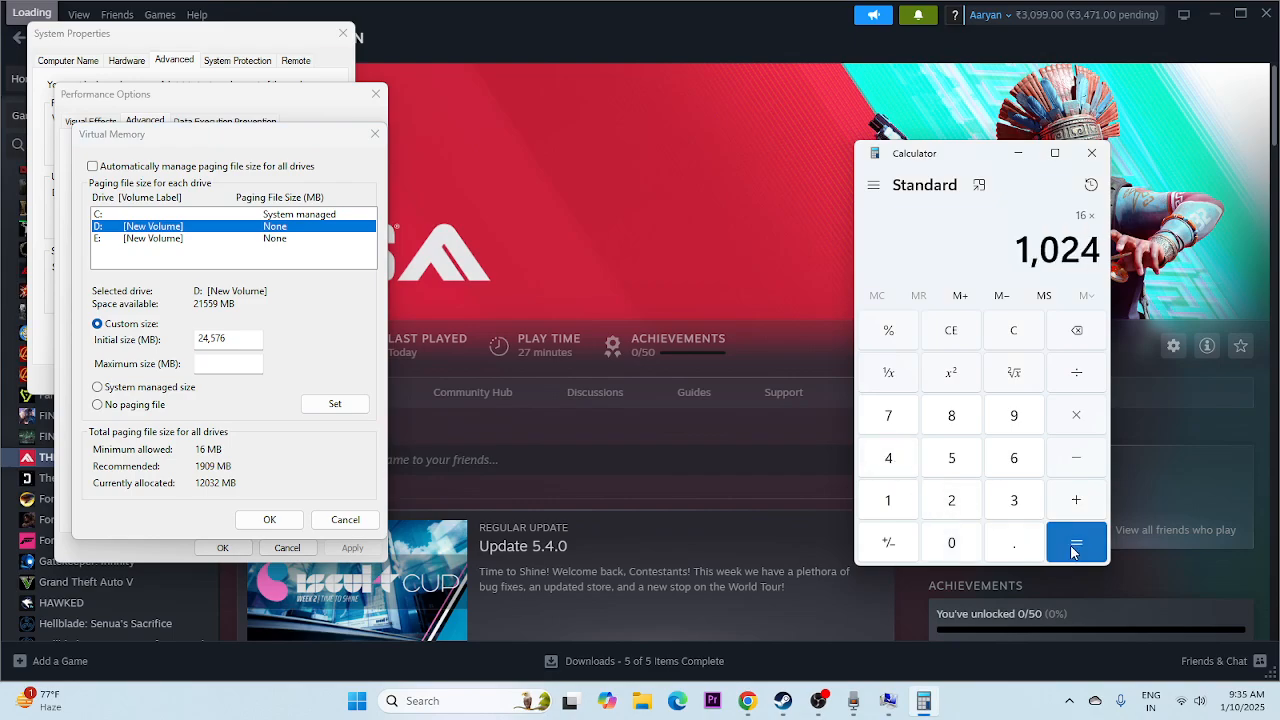
left_click(1076, 542)
left_click(1014, 500)
left_click(1076, 542)
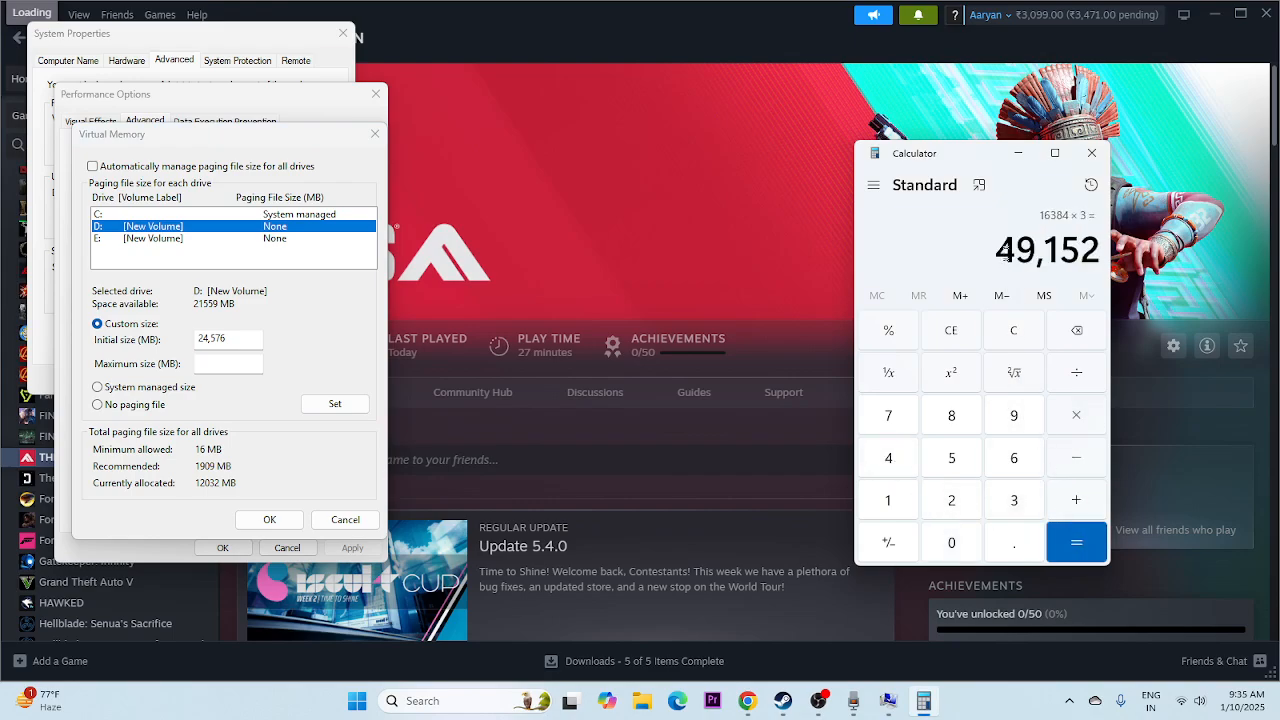
Copy the calculated result into the maximum size of drive D:'s paging file as 49,152 MB.
left_click_drag(998, 248, 1110, 258)
right_click(1100, 250)
left_click(1140, 258)
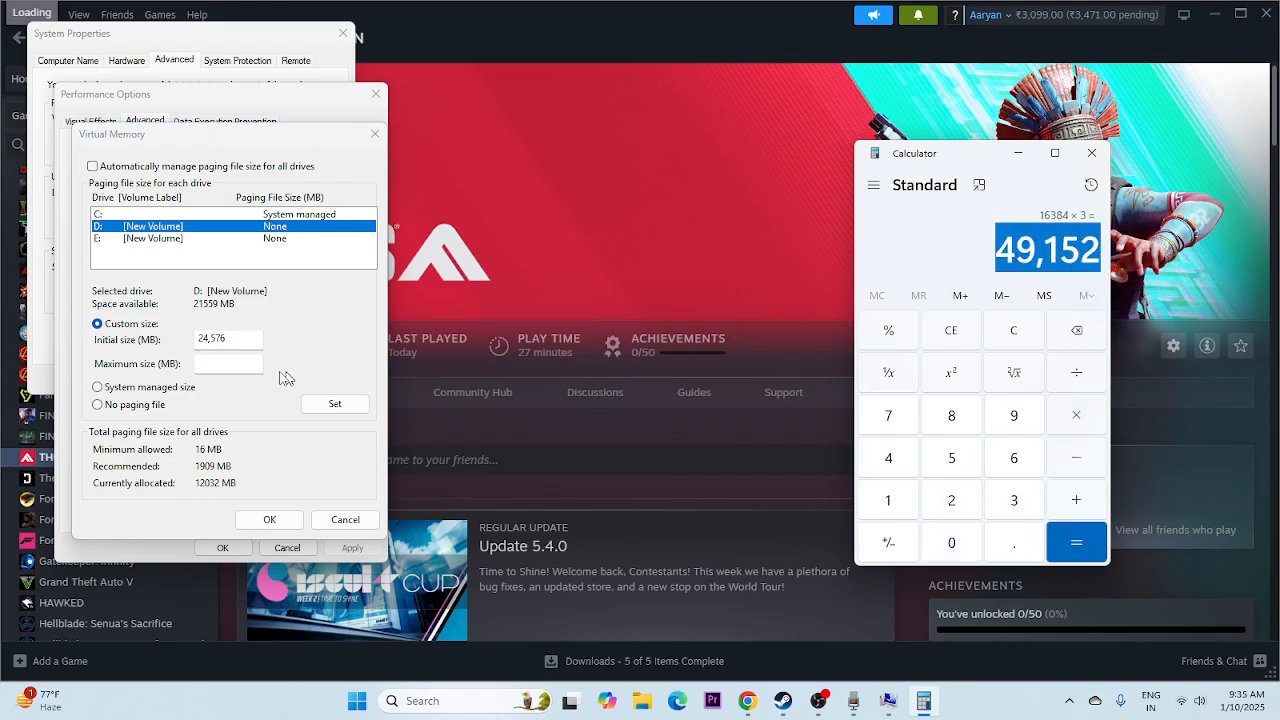
right_click(232, 366)
left_click(263, 449)
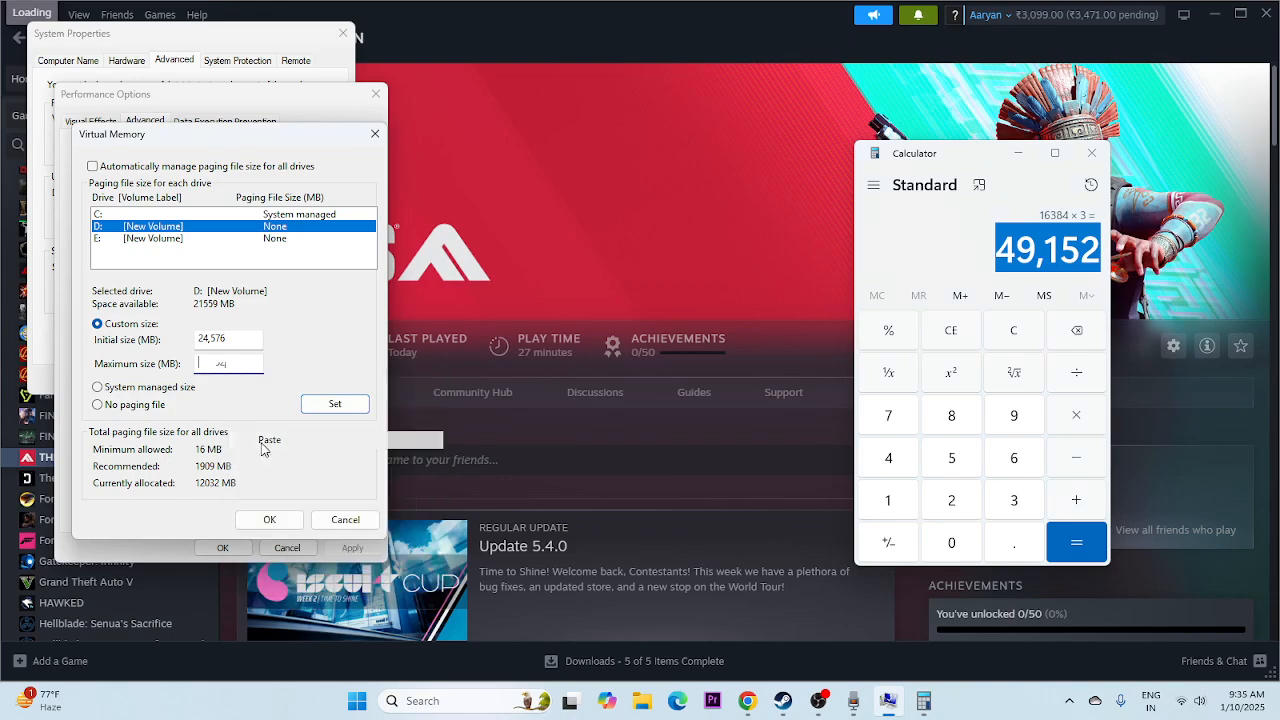
Confirm the Virtual Memory and Performance Options dialogs, and close System Properties and Calculator.
left_click(262, 522)
left_click(237, 552)
left_click(343, 33)
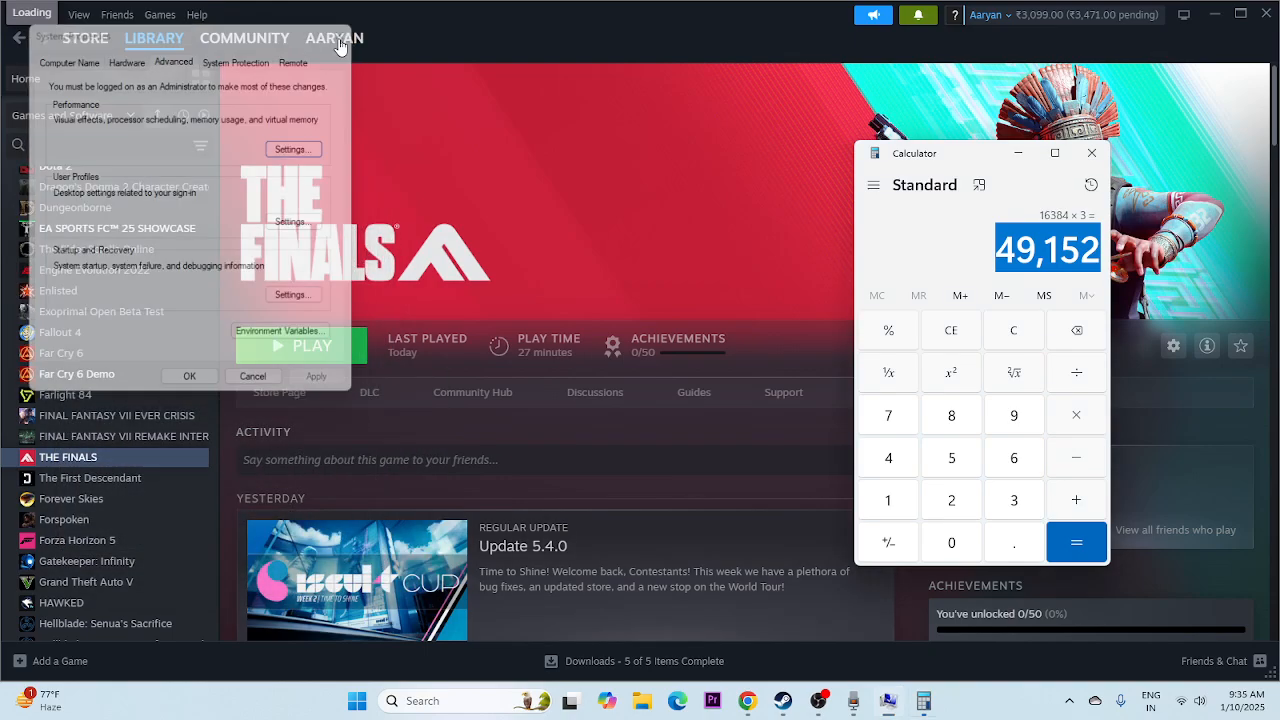
left_click(1092, 153)
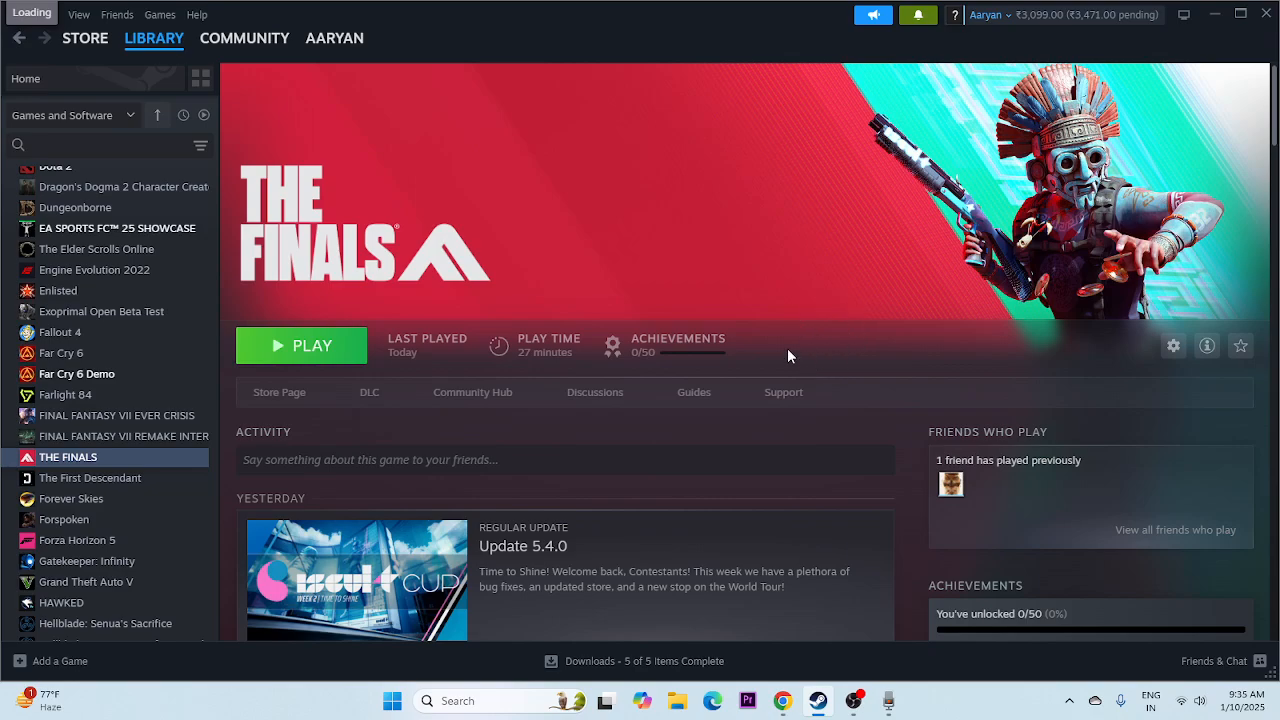
Switch to Chrome and bring up the Manual Driver Search on NVIDIA's GeForce Drivers page.
left_click(782, 700)
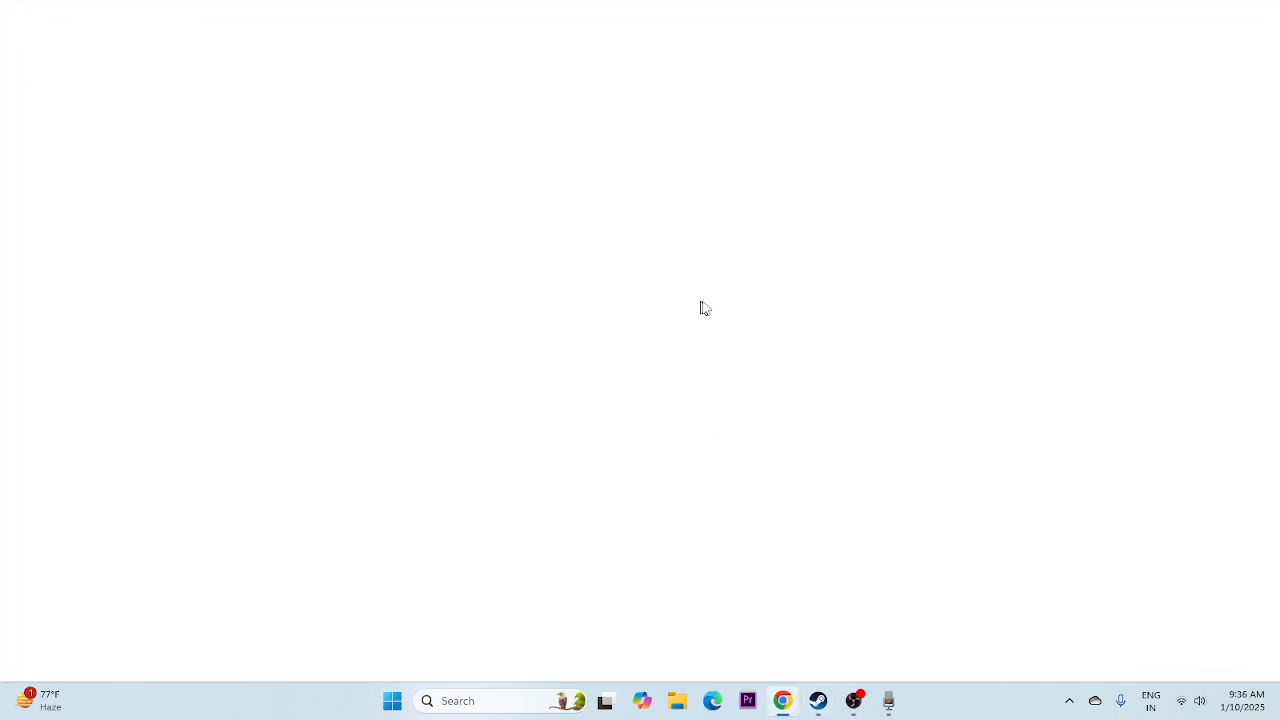
left_click(986, 12)
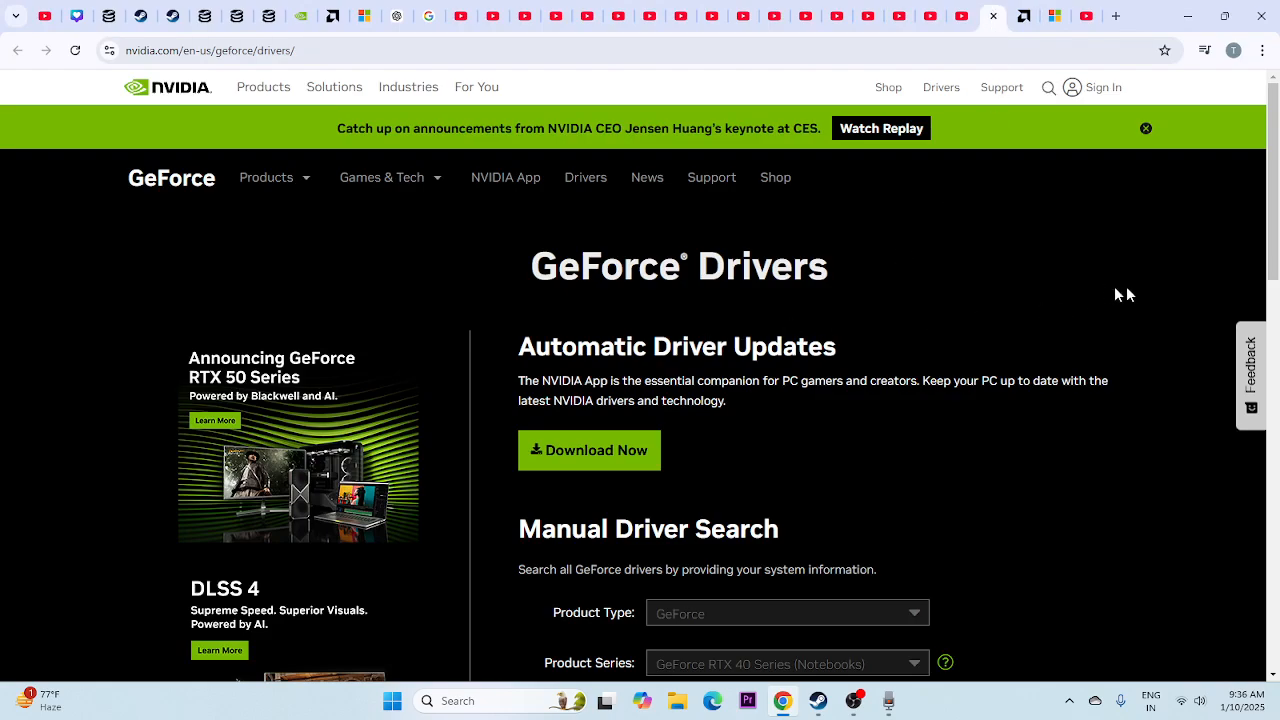
left_click(1024, 16)
left_click(990, 12)
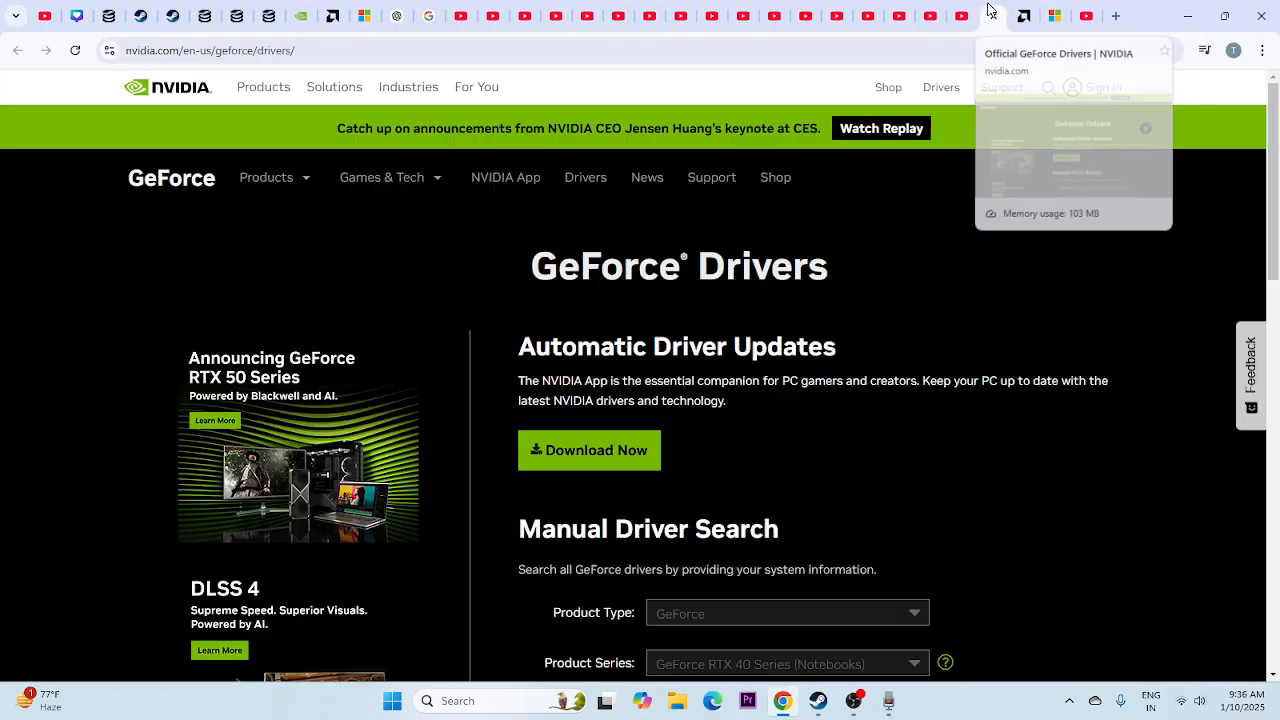
scroll(1163, 250, "down", 3)
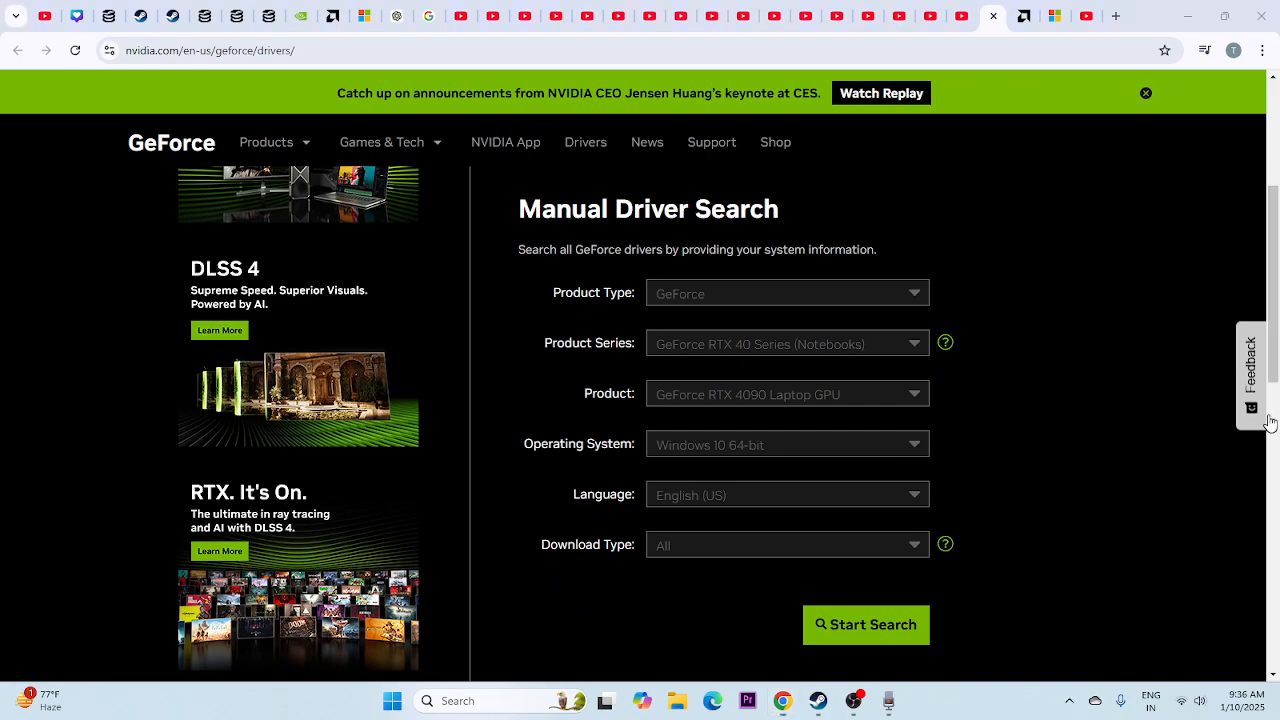
Set the driver search's product type to GeForce and its product series to GeForce RTX 40 Series.
left_click(690, 297)
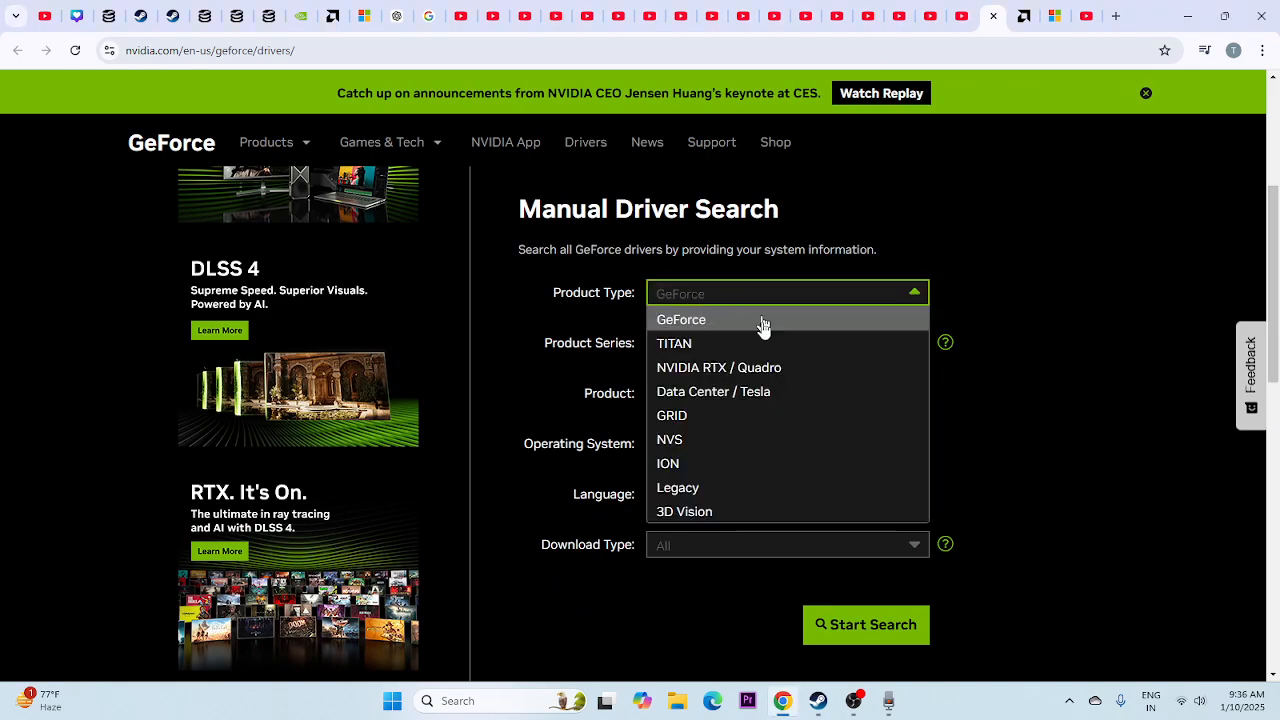
left_click(703, 322)
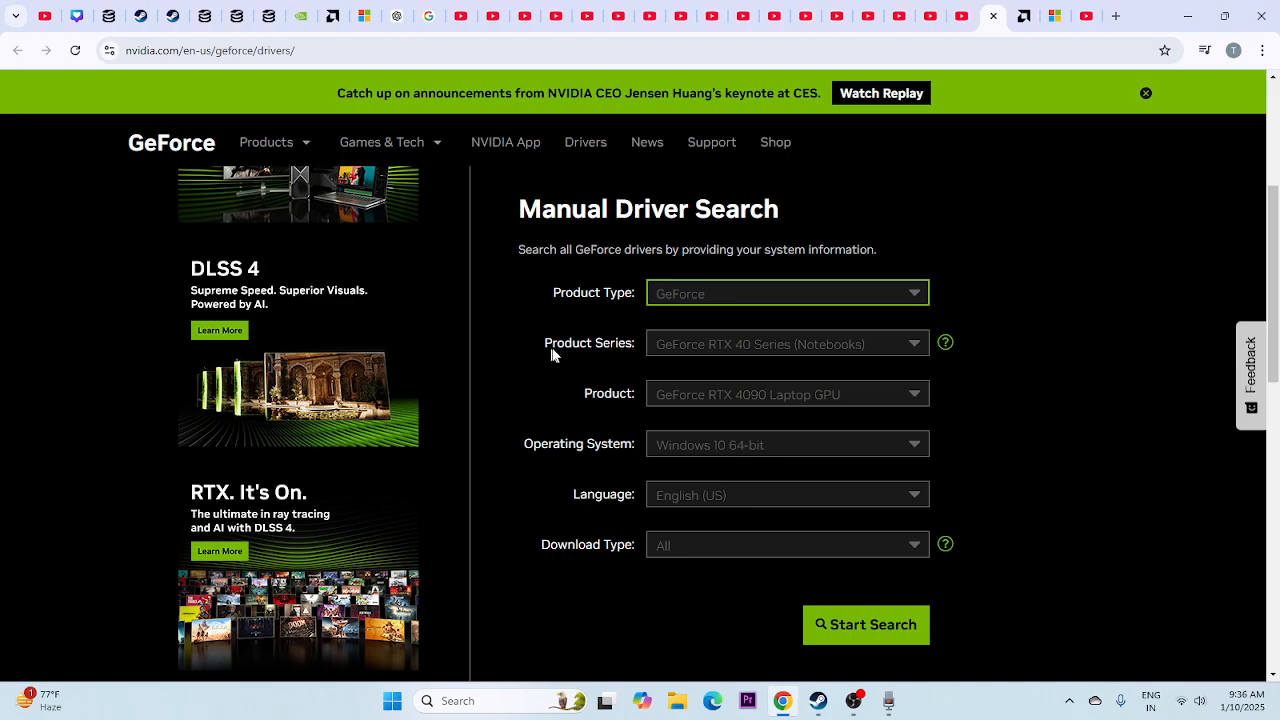
left_click(792, 350)
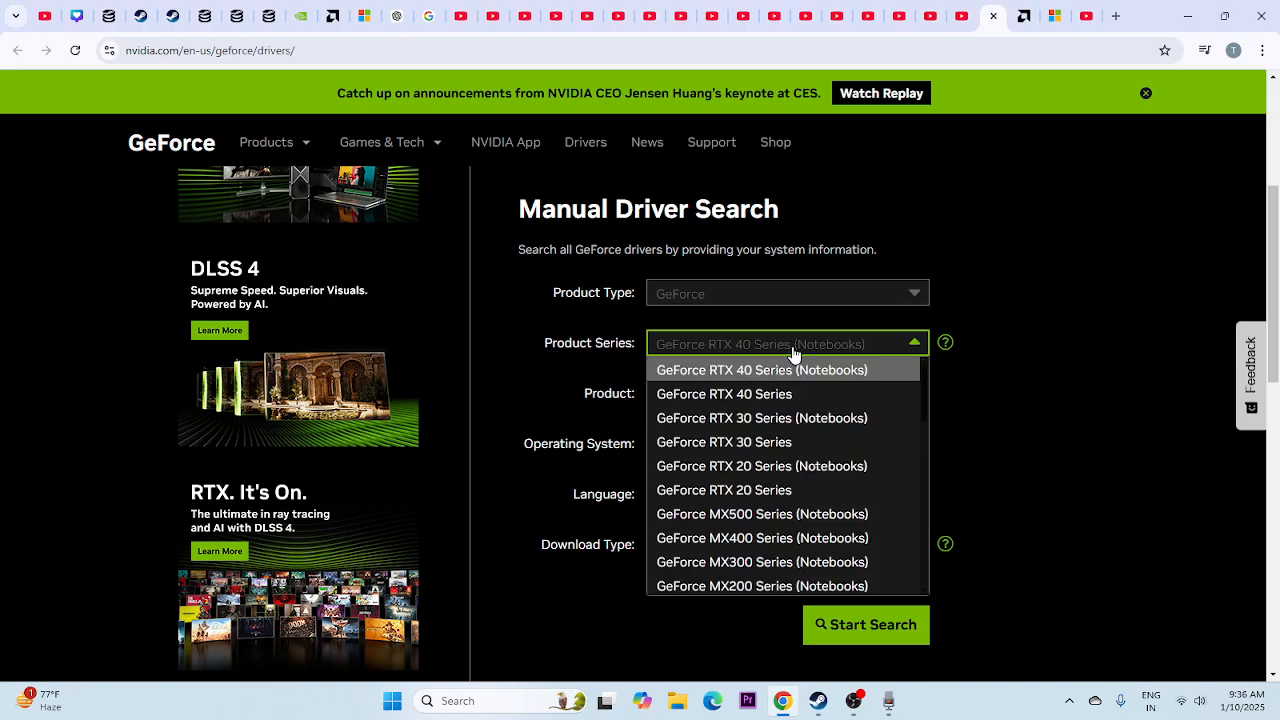
left_click(792, 352)
left_click(780, 340)
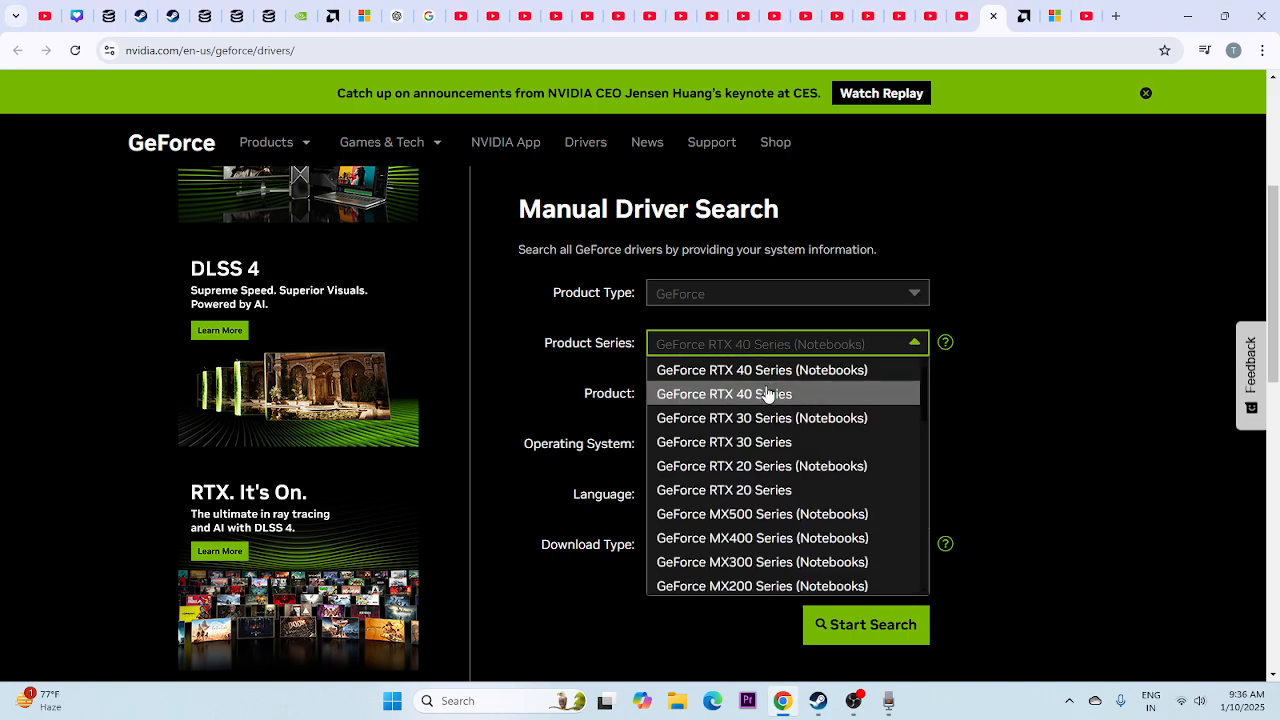
left_click(767, 394)
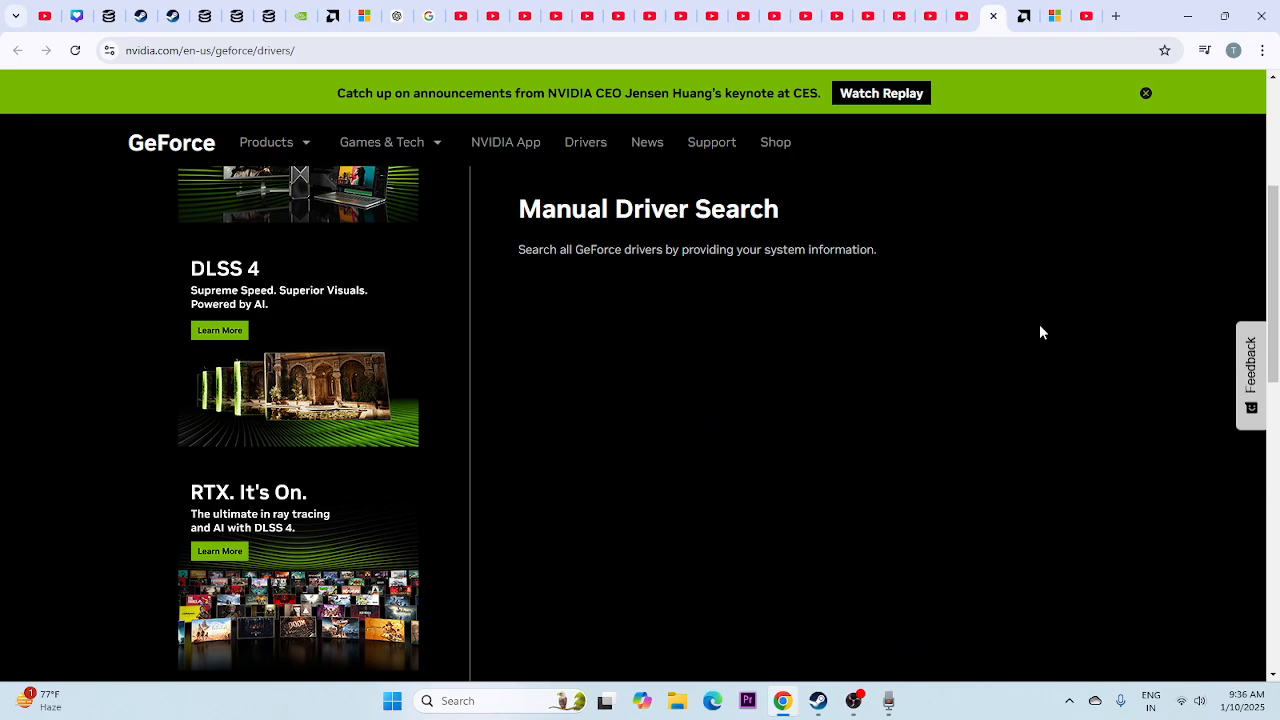
Set the product in the driver search to NVIDIA GeForce RTX 4090.
left_click(810, 393)
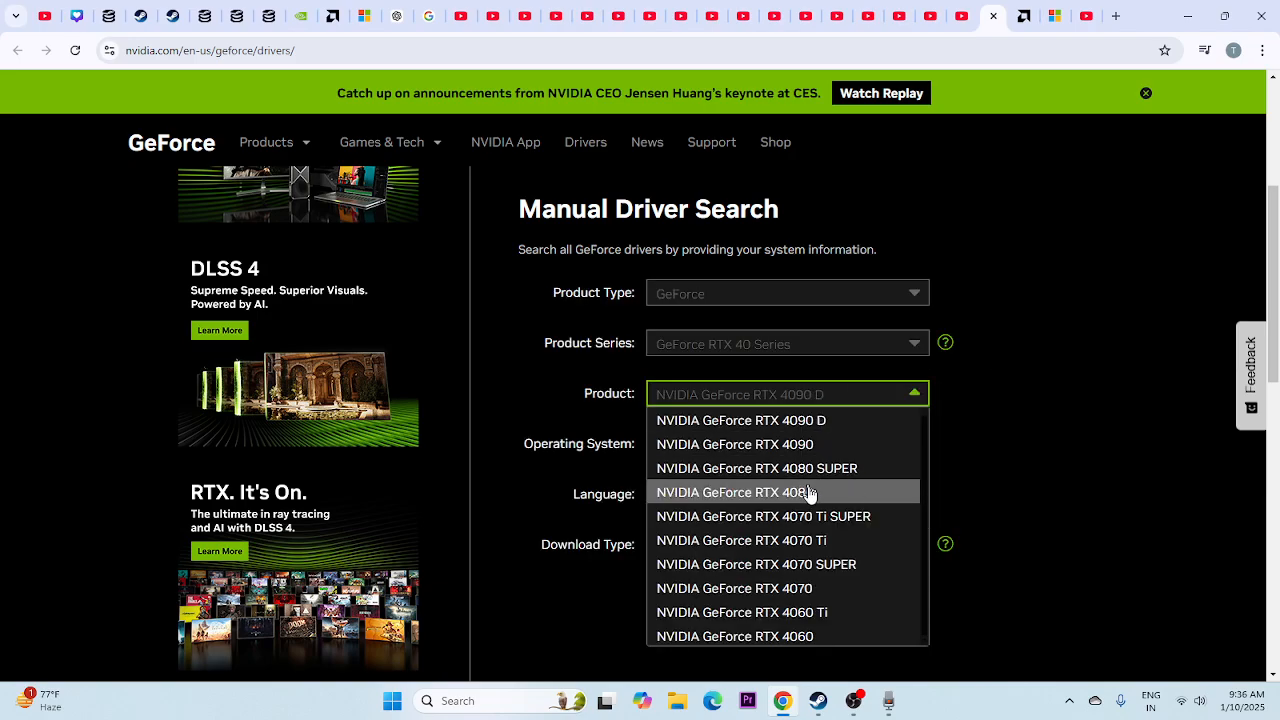
scroll(815, 495, "down", 1)
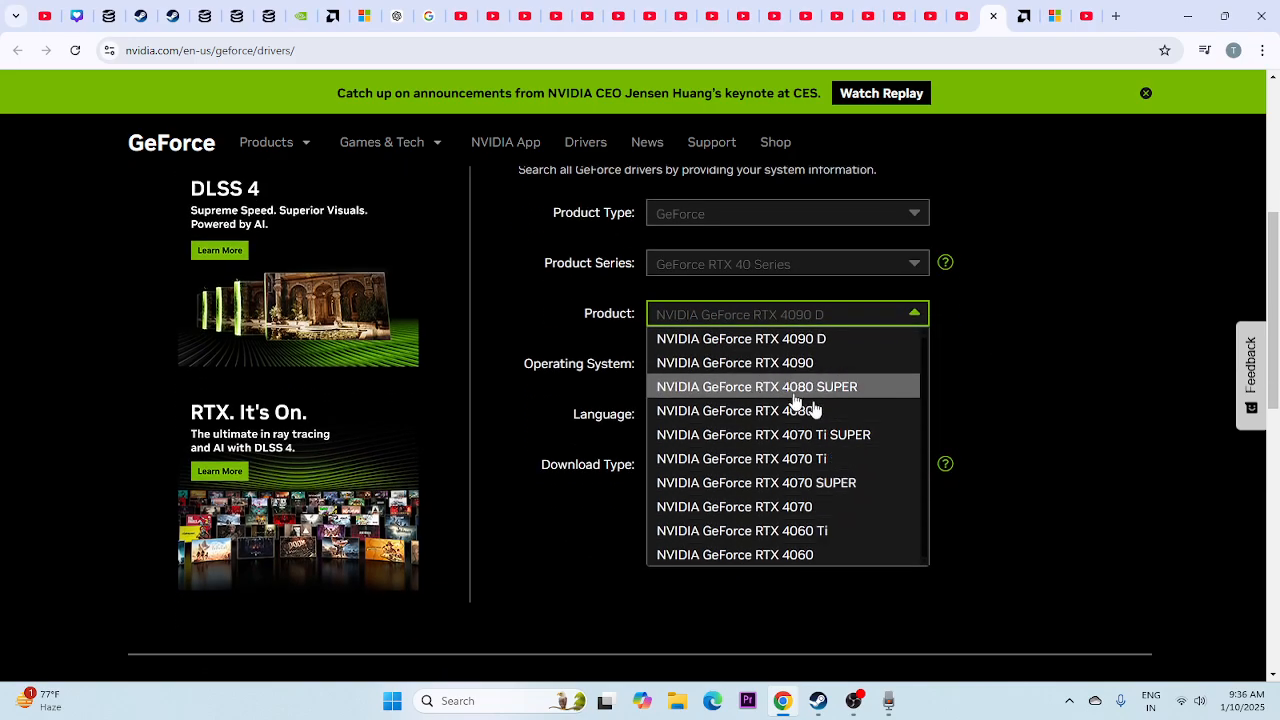
left_click(803, 363)
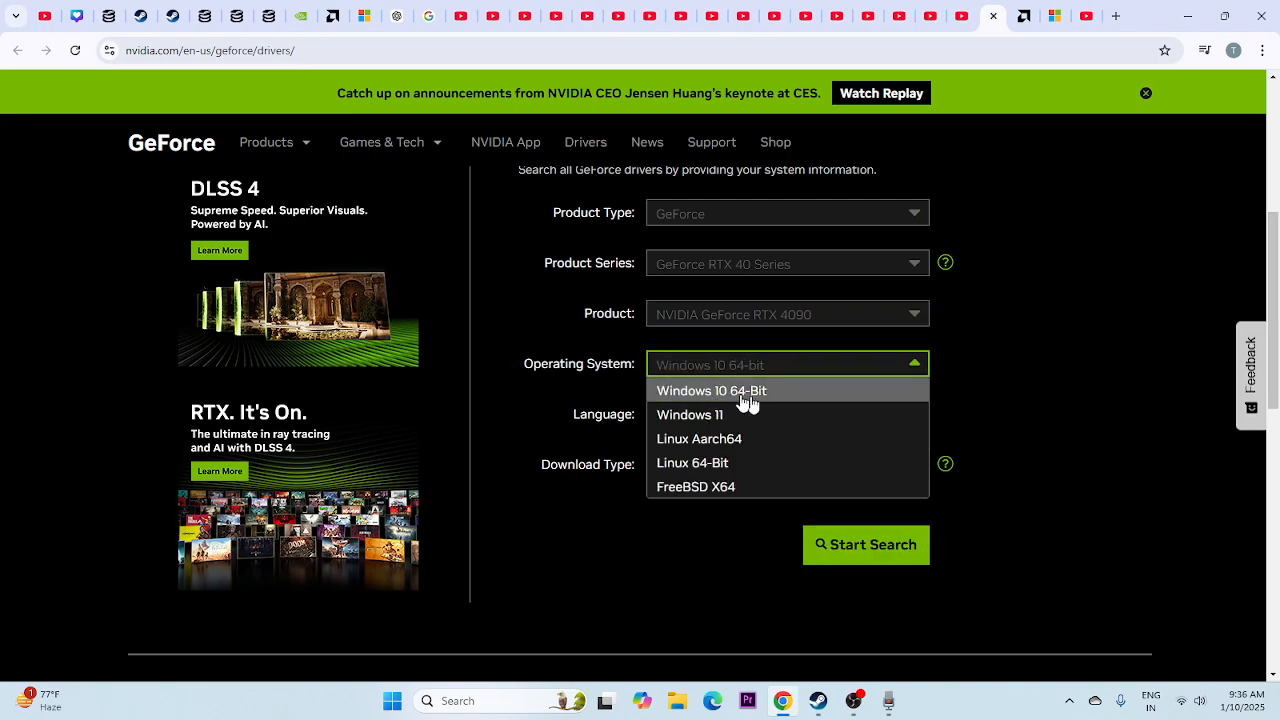
Set the operating system to Windows 11, search for matching drivers, and highlight the newest Studio Driver's version and release date.
left_click(700, 414)
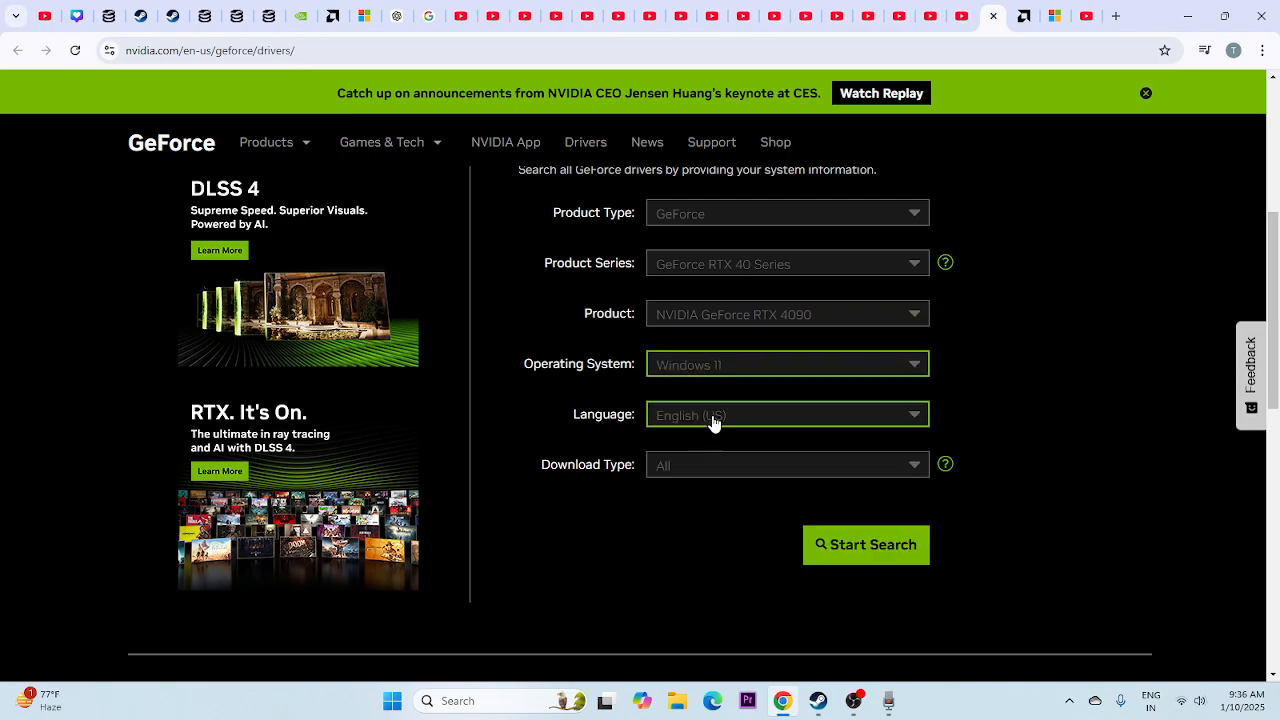
left_click(861, 548)
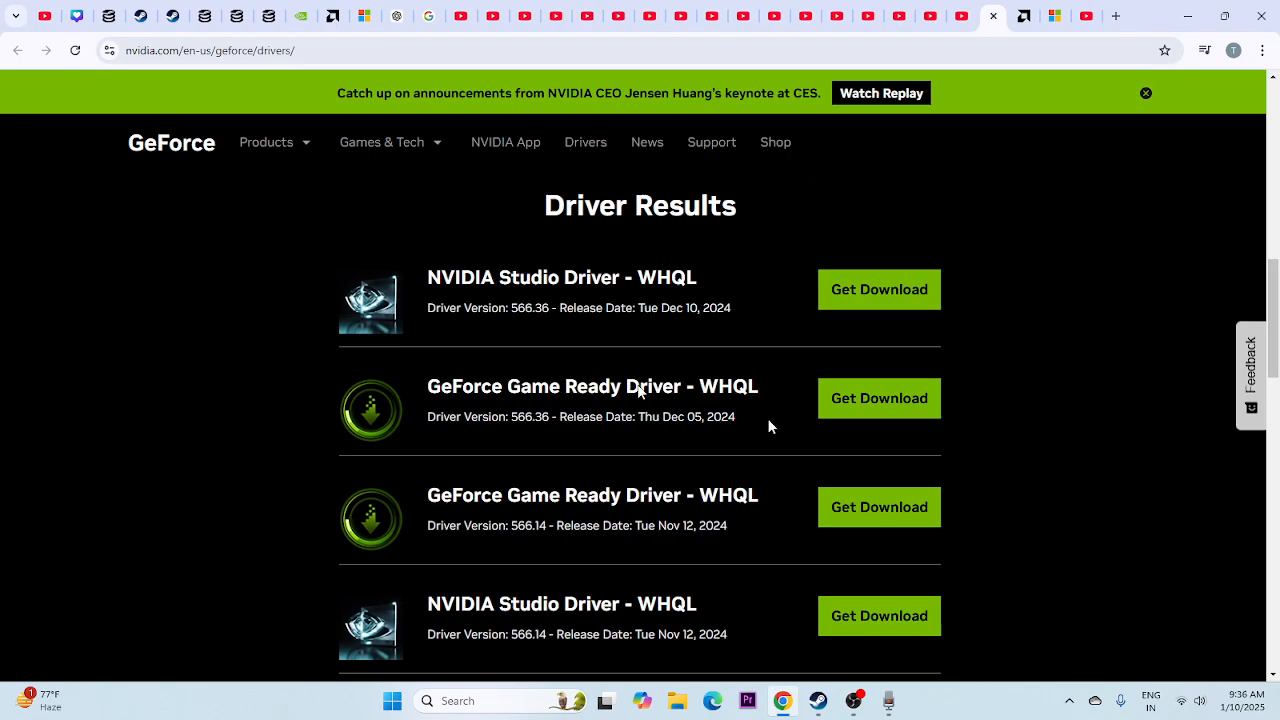
left_click_drag(510, 309, 731, 309)
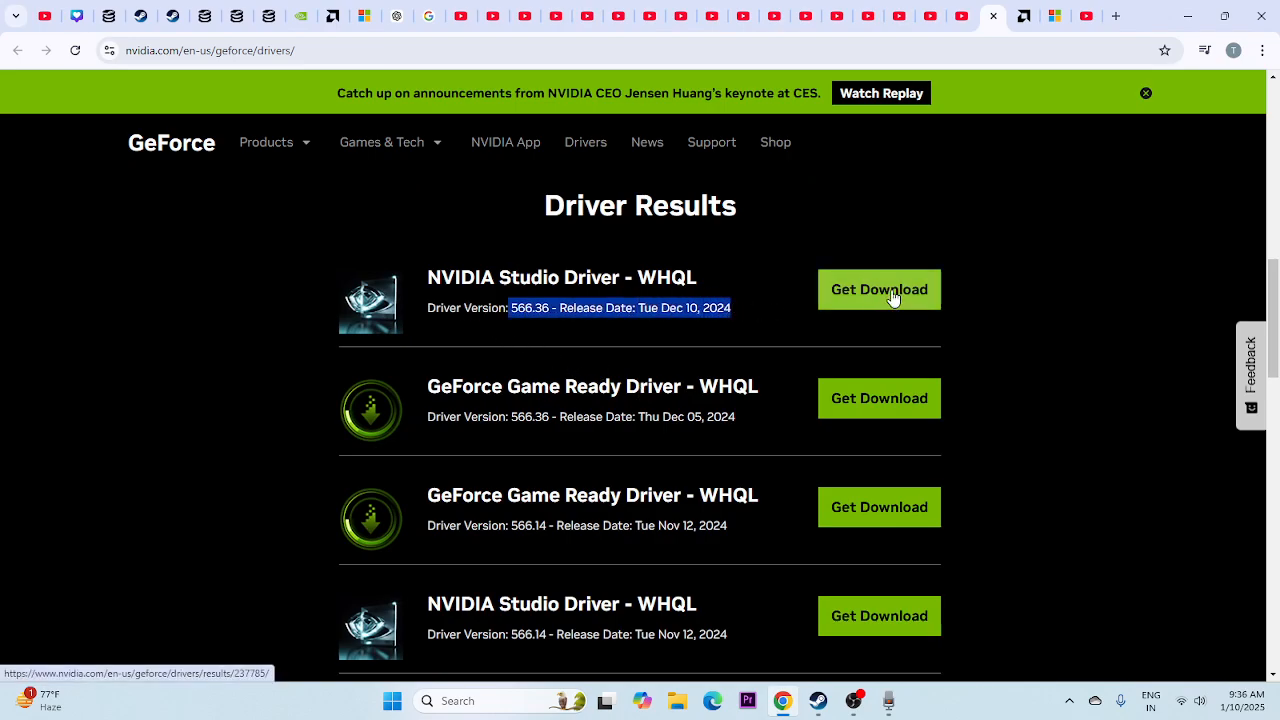
On AMD's drivers page, choose Graphics, the Radeon RX product family and the Radeon RX 5000 Series product line.
left_click(1021, 14)
scroll(1014, 291, "down", 6)
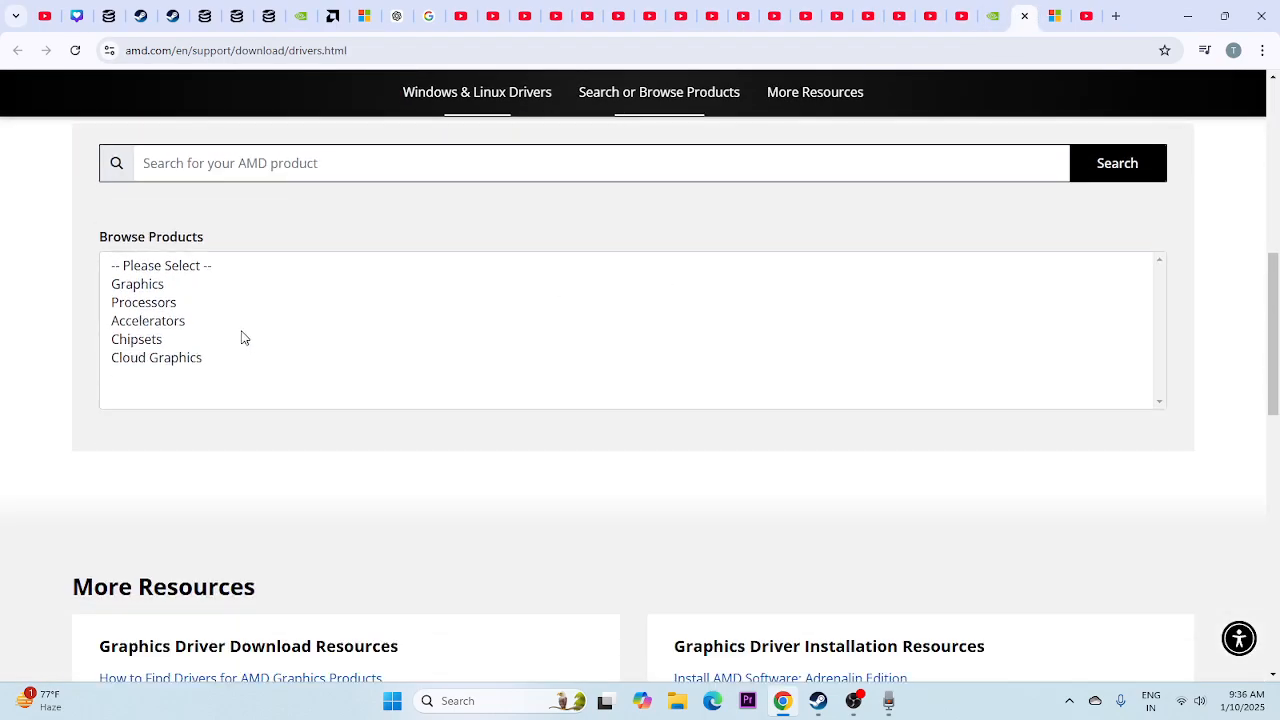
left_click(158, 288)
left_click(172, 363)
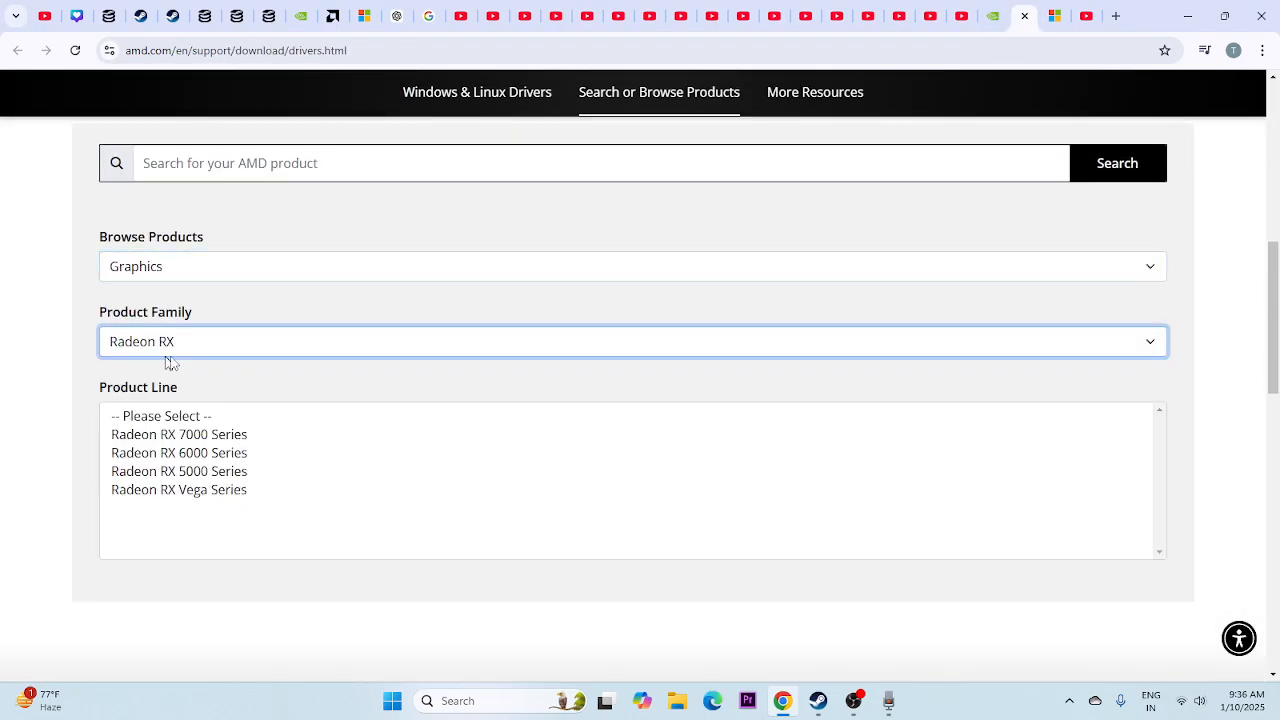
left_click(183, 471)
Set the product model to AMD Radeon RX 5700 and submit the selection to open its drivers page.
scroll(229, 370, "down", 2)
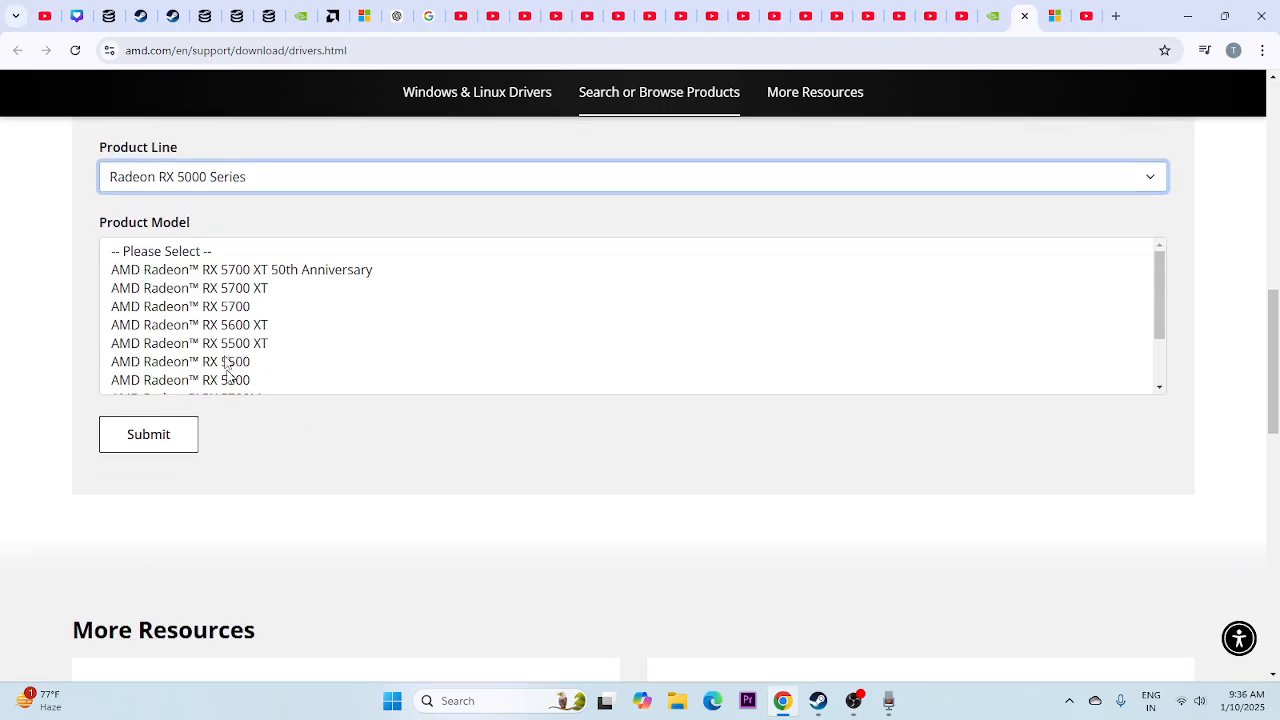
left_click(228, 311)
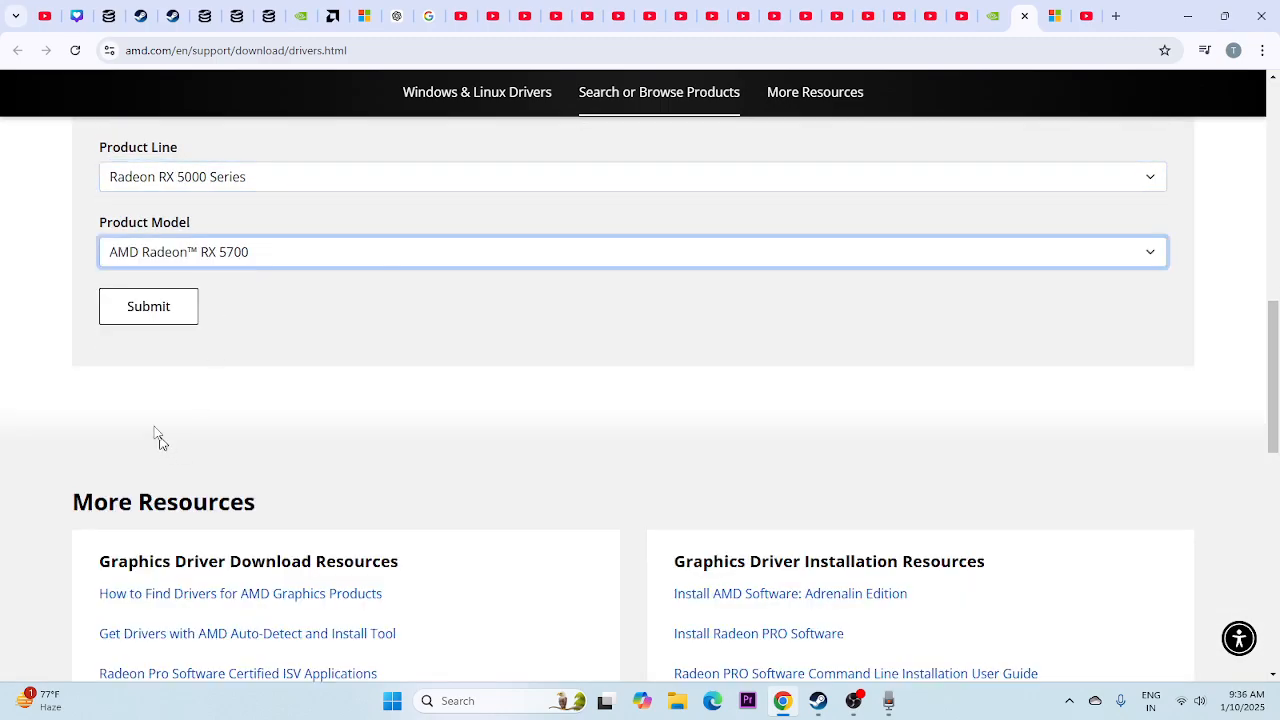
left_click(154, 322)
scroll(166, 350, "down", 1)
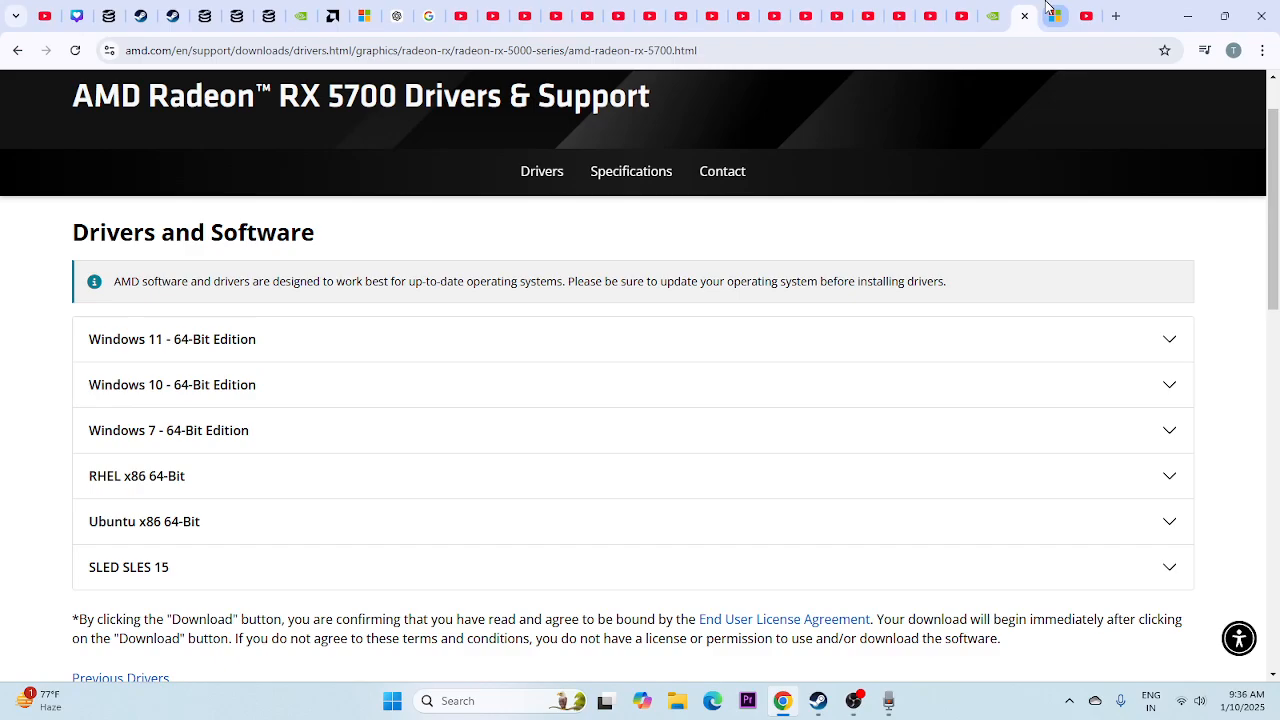
Go to Microsoft's Latest Supported Visual C++ Redistributable Downloads page and find the Visual Studio 2015, 2017, 2019, and 2022 section.
left_click(1050, 12)
scroll(640, 275, "down", 2)
left_click_drag(742, 240, 338, 186)
left_click(742, 246)
scroll(742, 246, "down", 5)
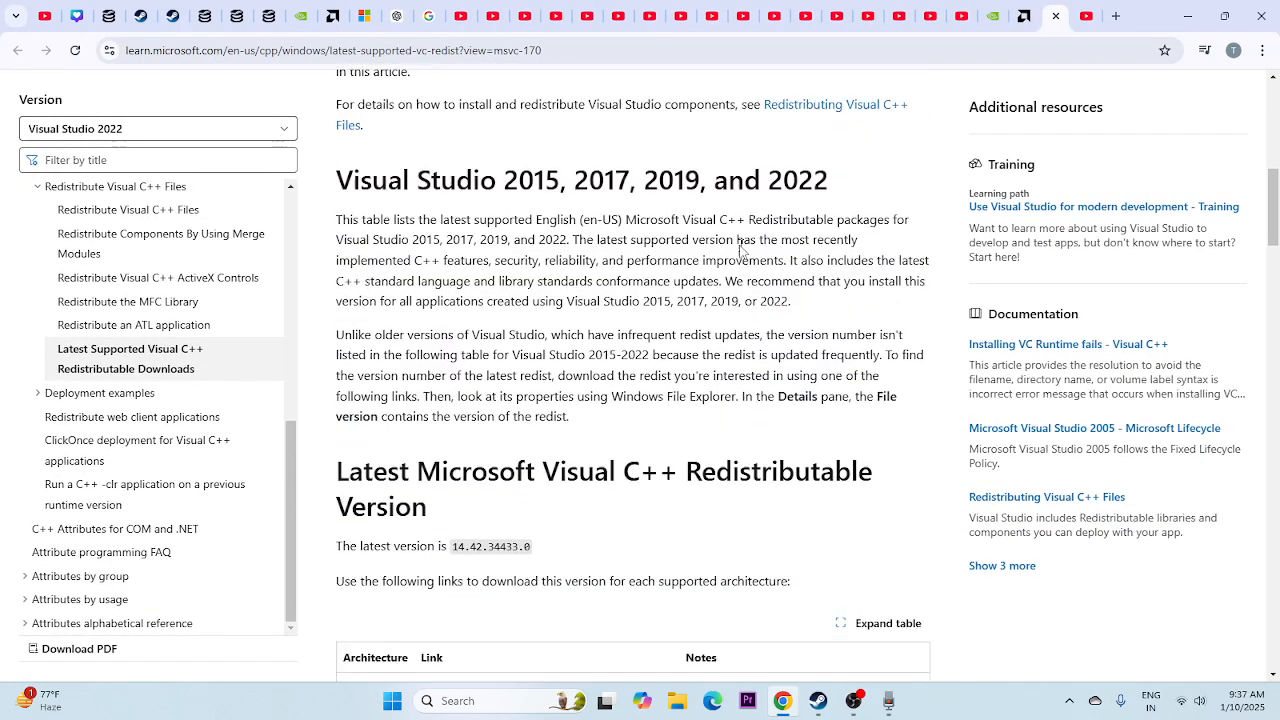
Examine the table of Visual C++ Redistributable download links, highlighting the architecture entries for the X86 and X64 packages.
scroll(742, 248, "down", 3)
left_click_drag(342, 389, 365, 355)
left_click(363, 390)
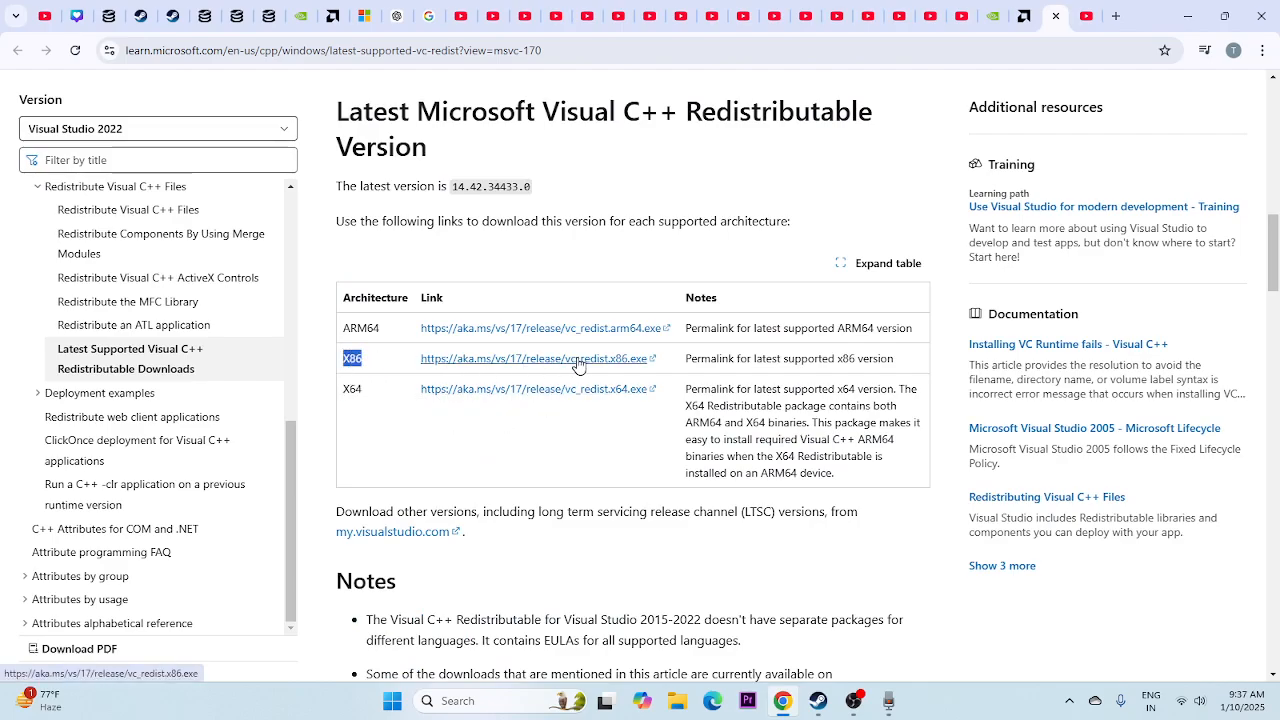
left_click(472, 467)
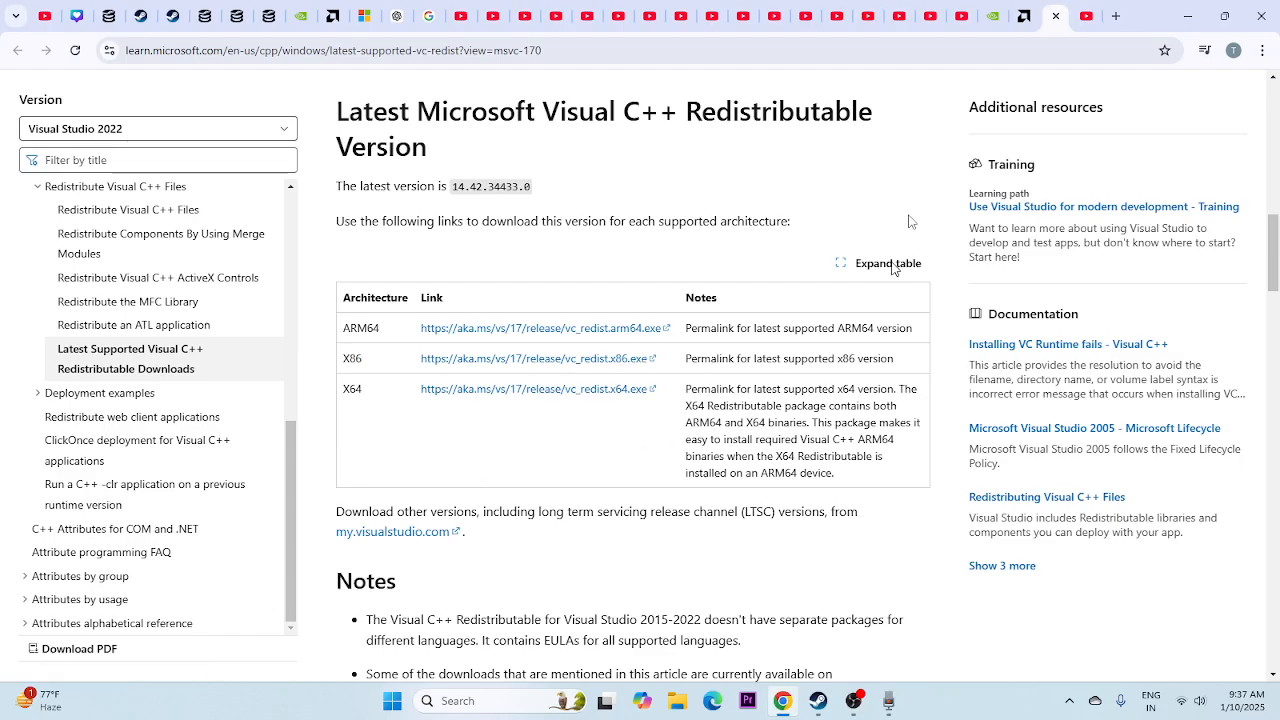
Switch to Steam, verify the integrity of THE FINALS' installed game files, and close the game's properties.
left_click(1187, 16)
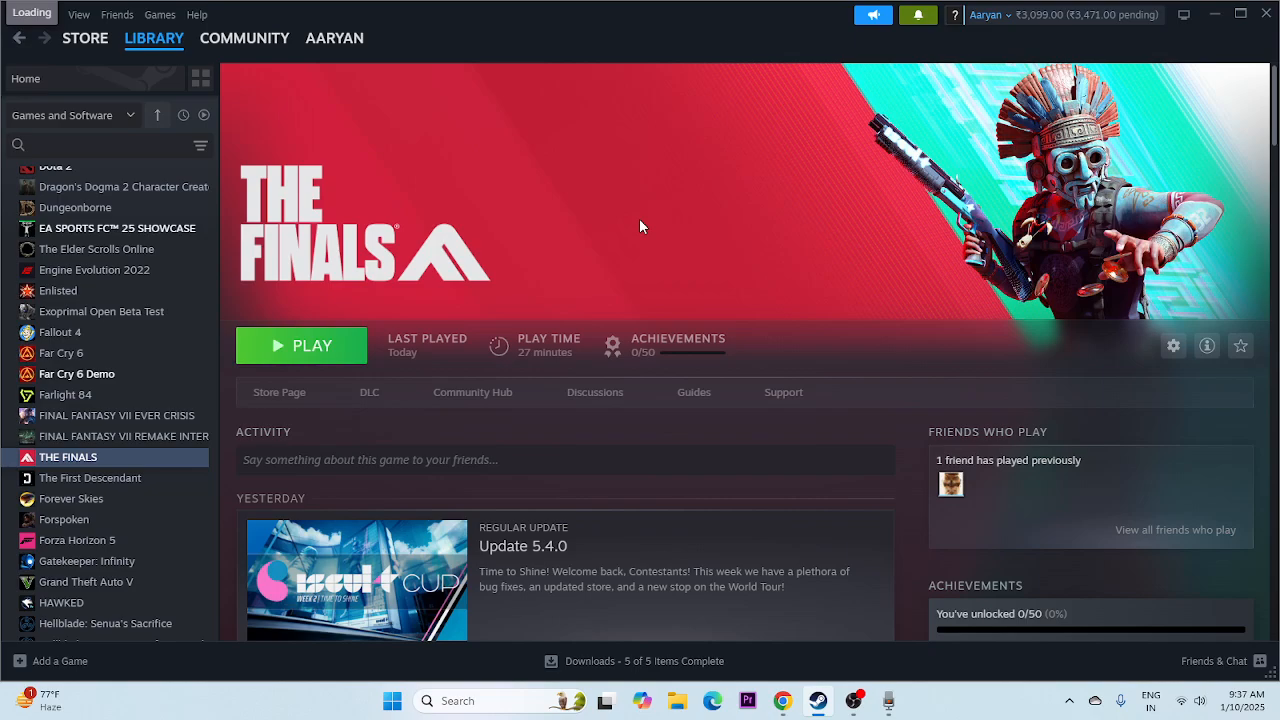
right_click(86, 457)
left_click(131, 574)
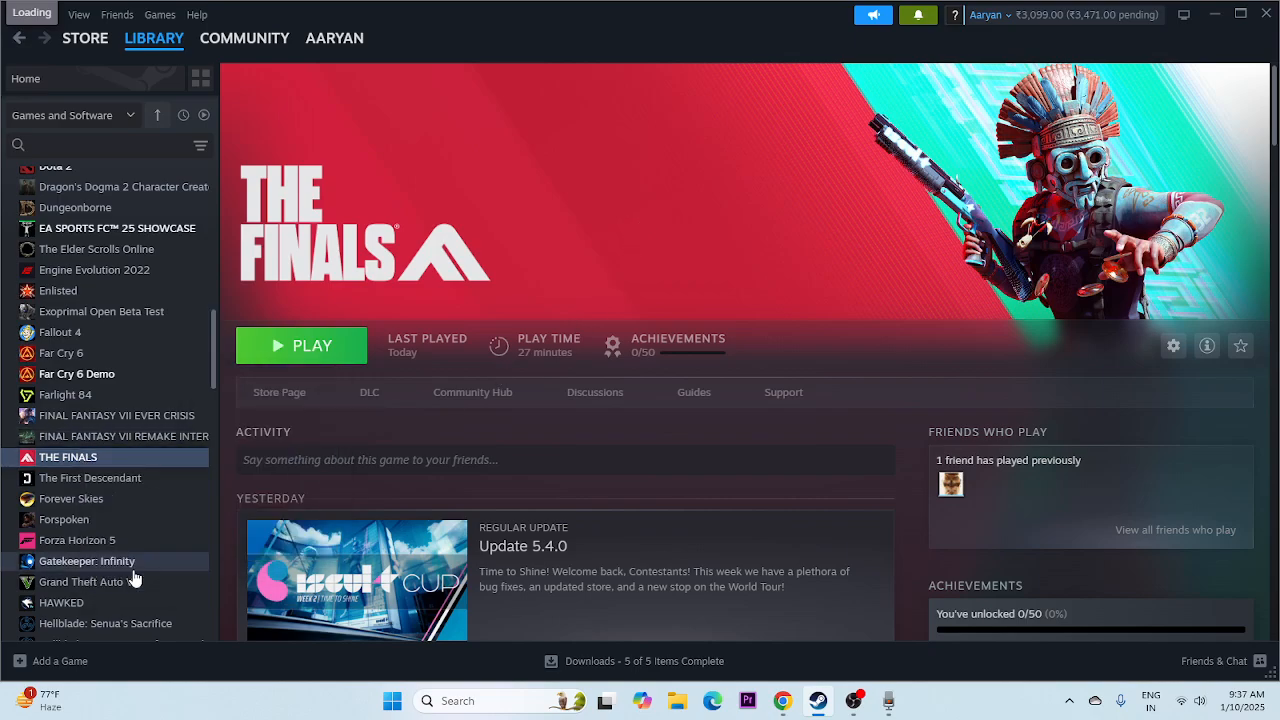
left_click(365, 237)
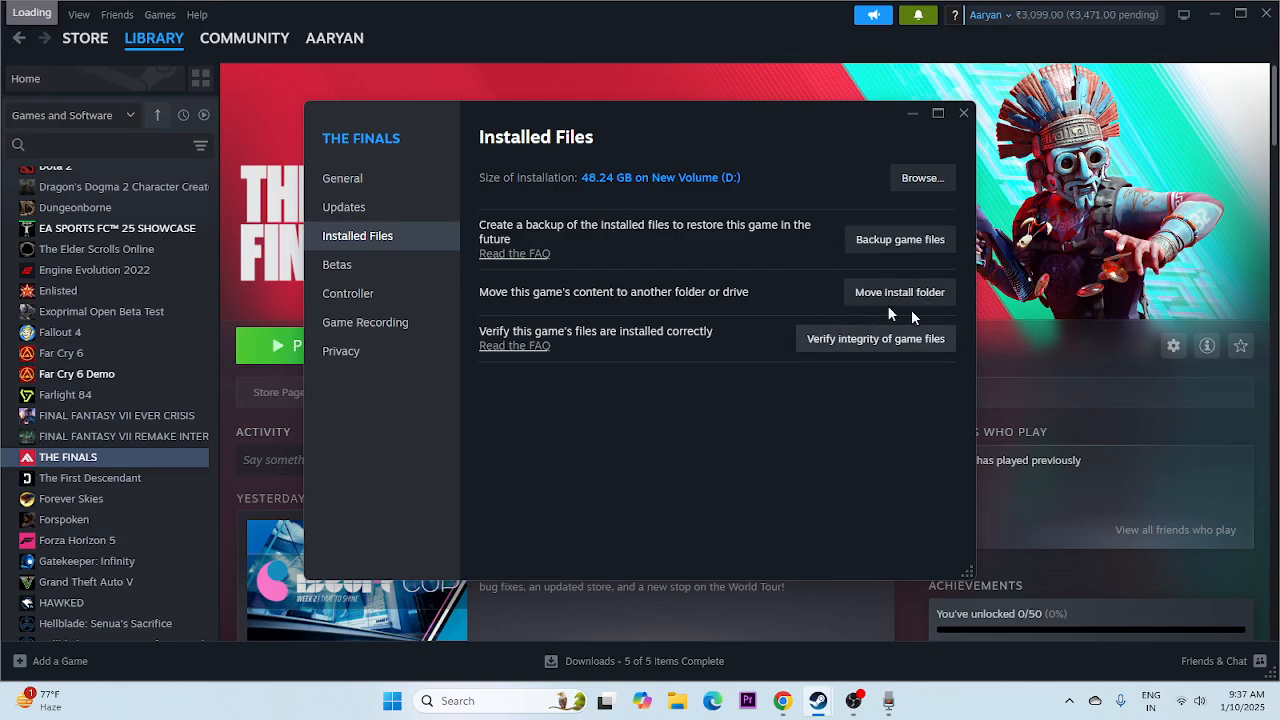
left_click(865, 336)
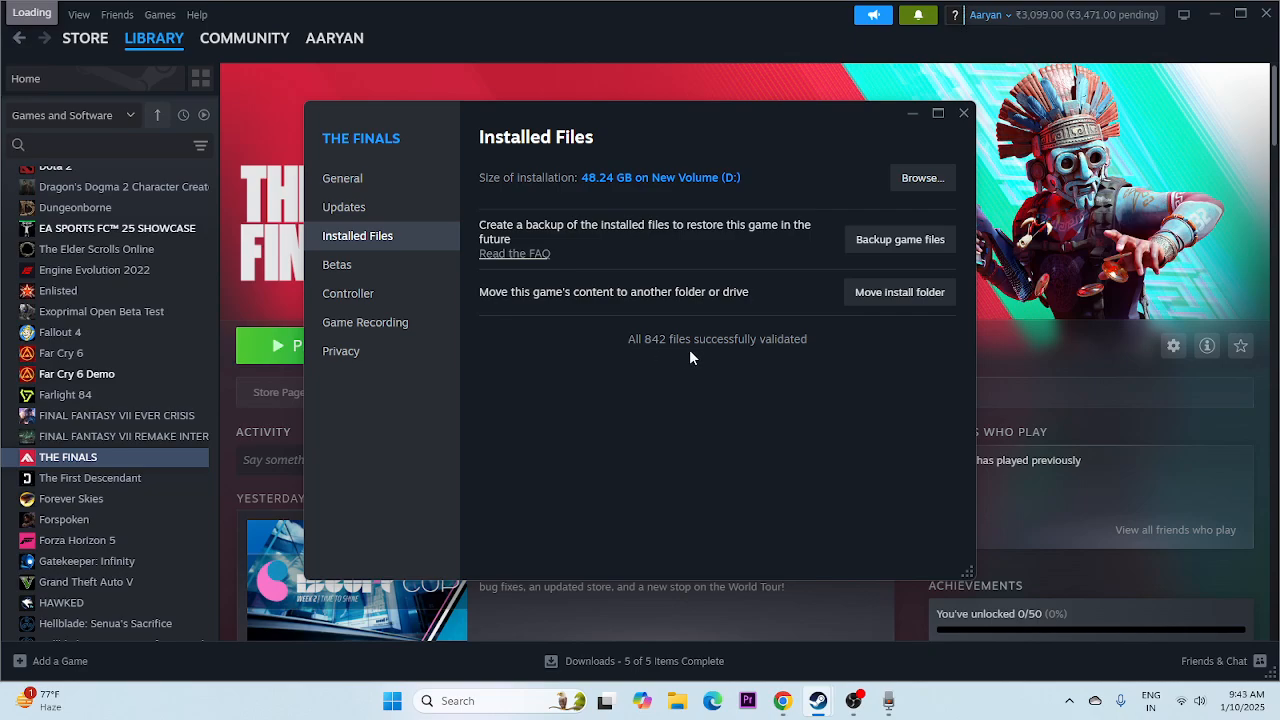
left_click(963, 113)
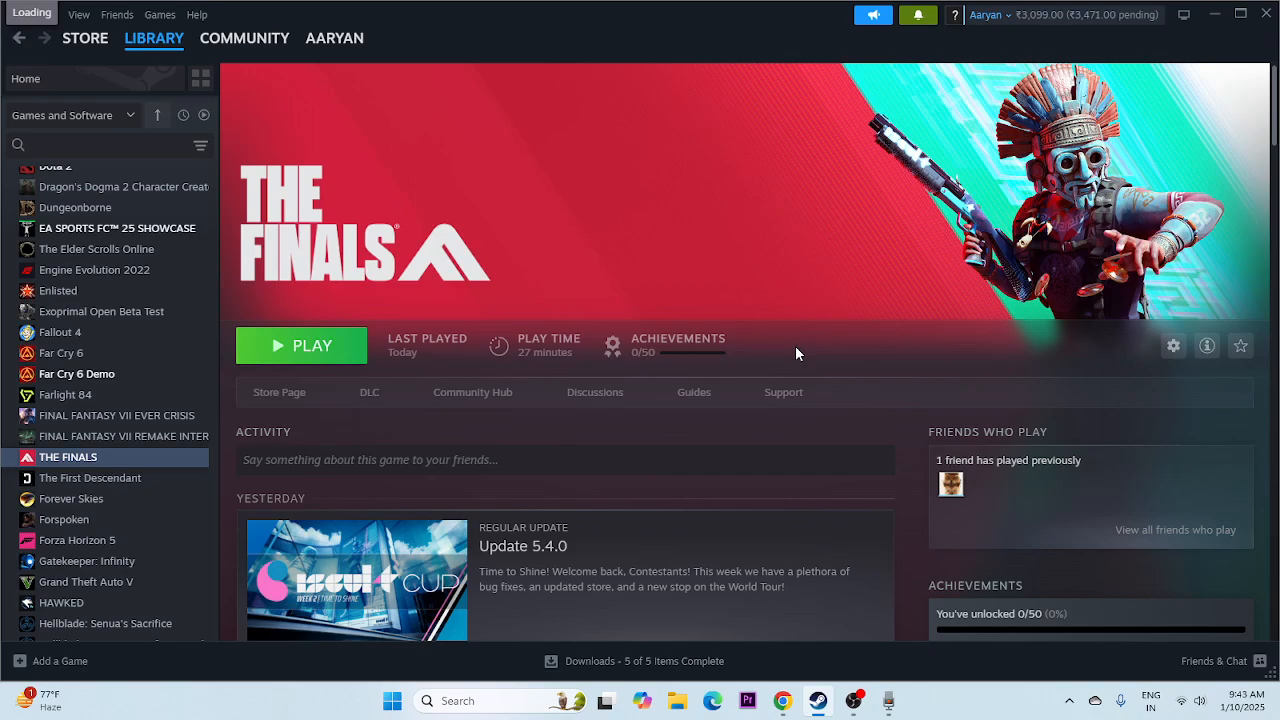
Bring up the Manage options for THE FINALS in the library, where the game can be uninstalled.
right_click(85, 460)
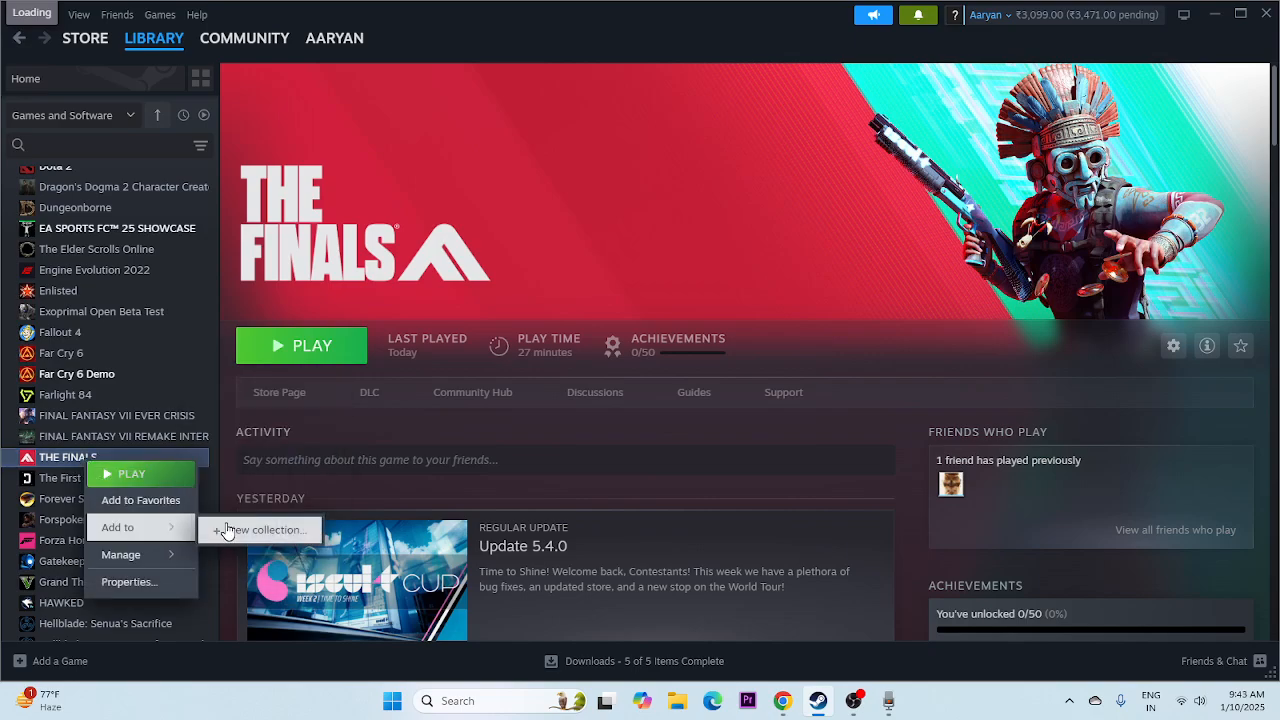
mouse_move(137, 563)
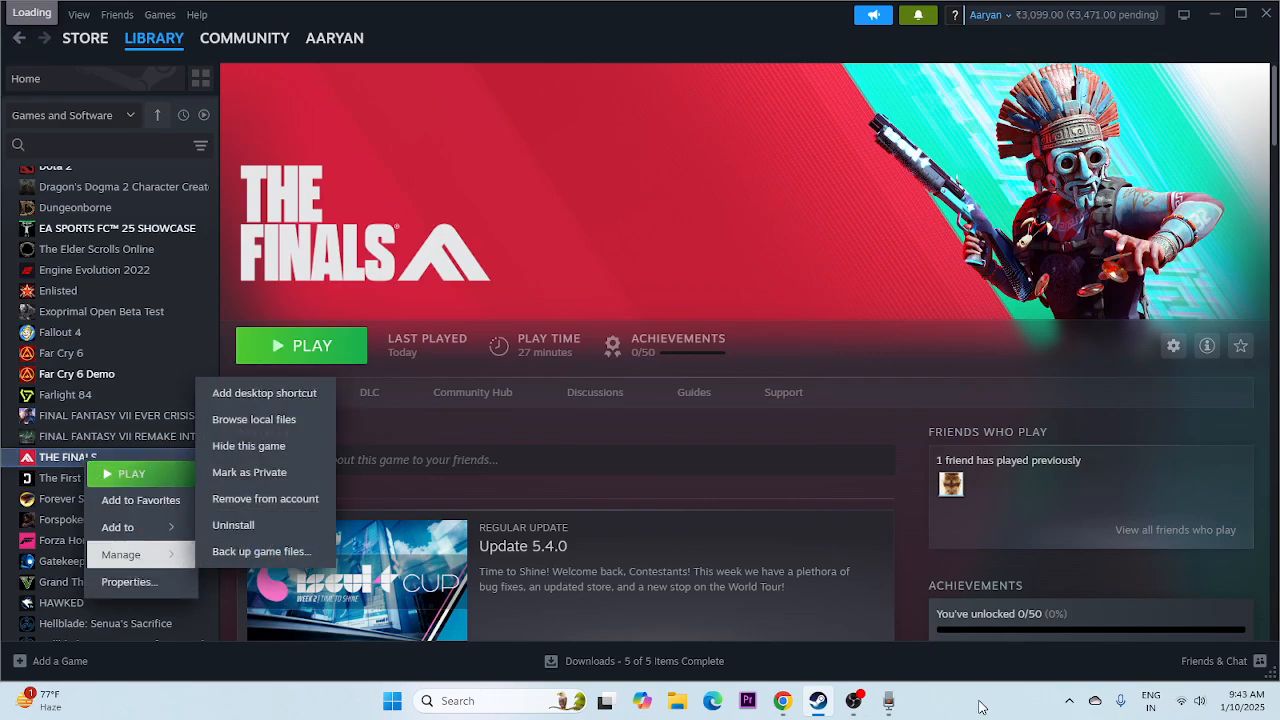
Switch to File Explorer, check the free space on the drives in This PC, and close the window.
left_click(677, 700)
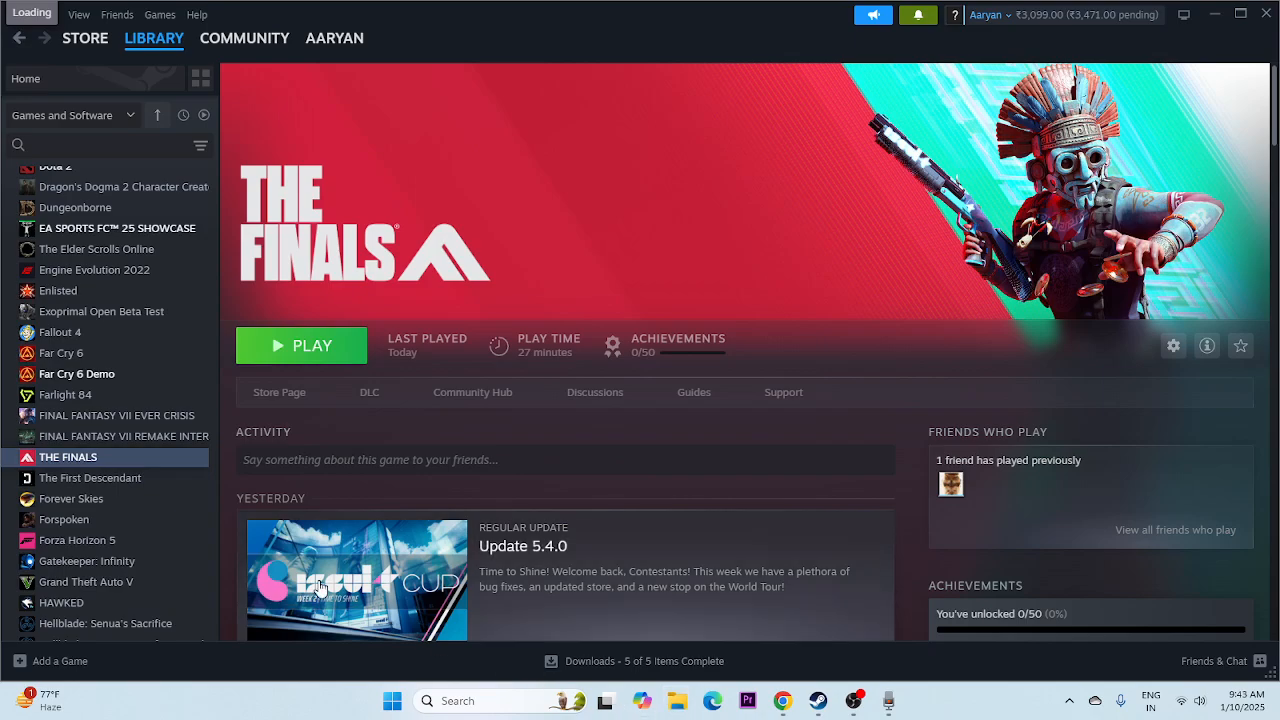
left_click(77, 506)
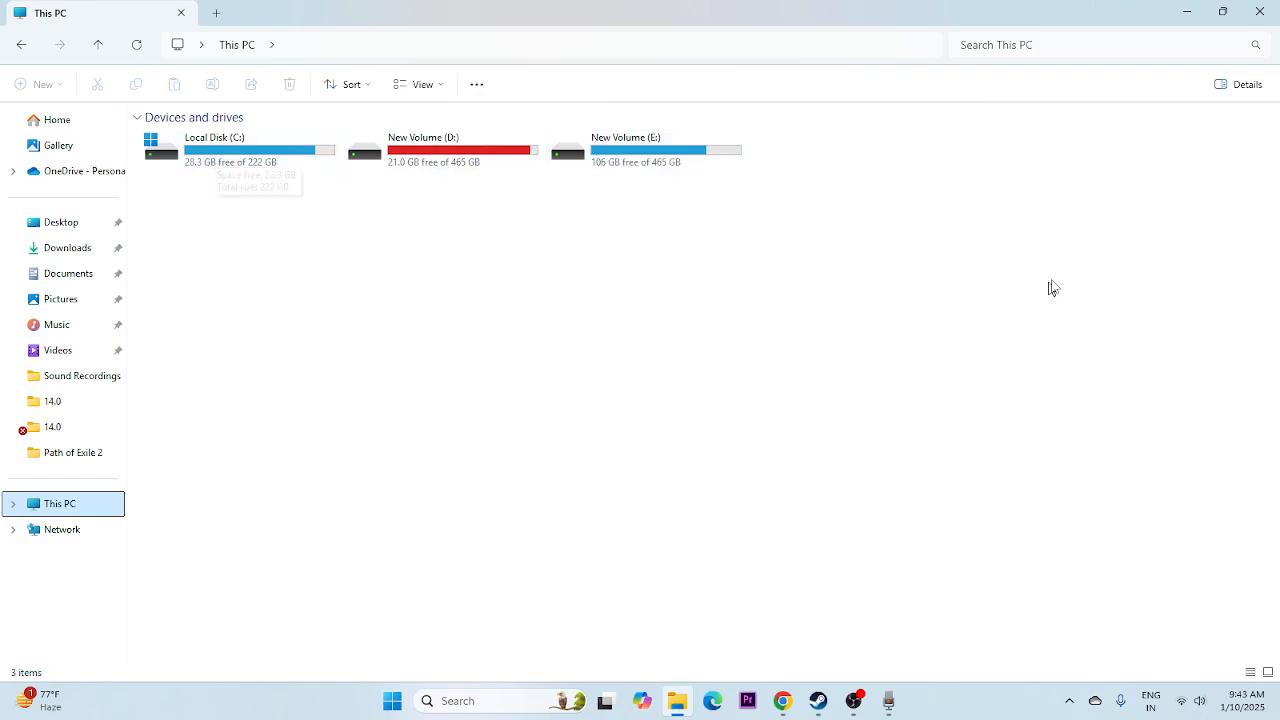
left_click(1258, 14)
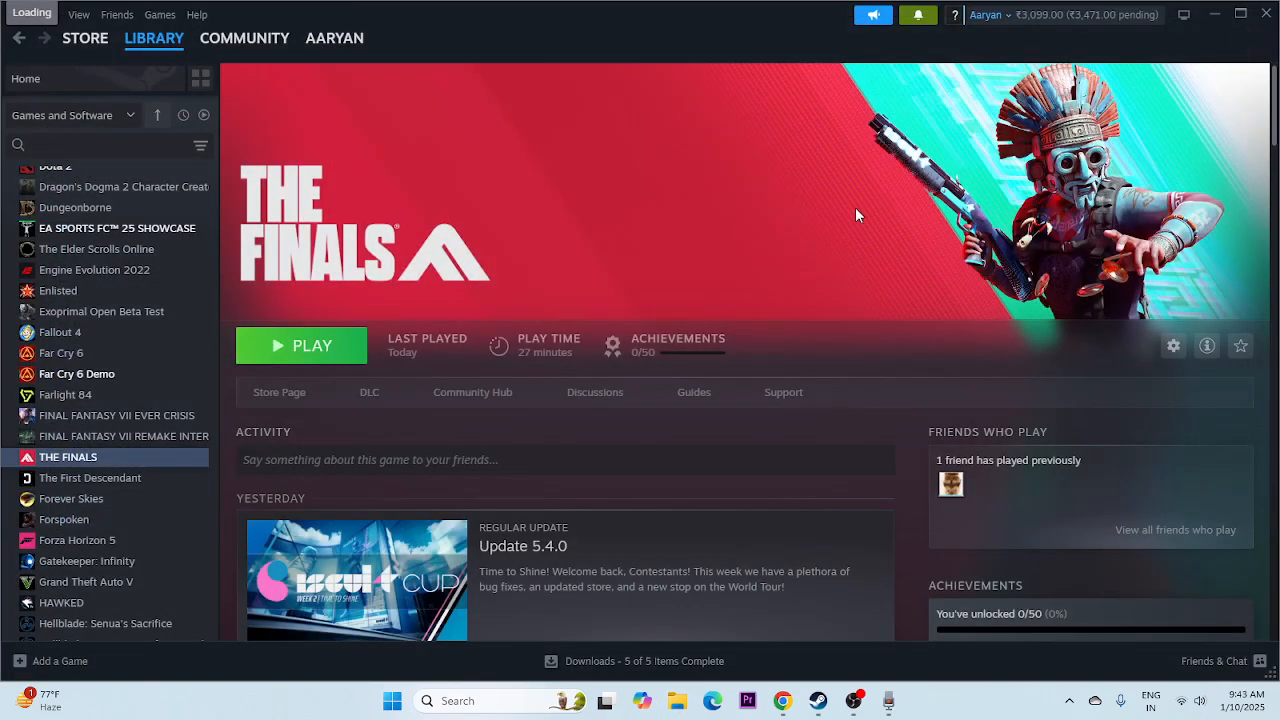